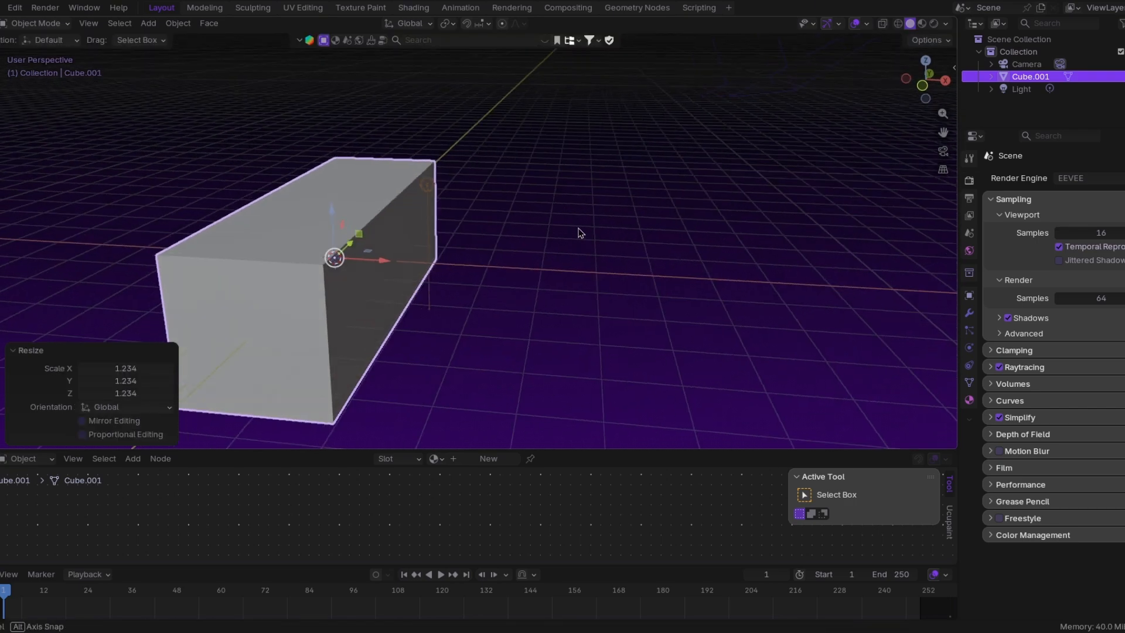
# Bevel the box's upper edge into a staircase with 1.75 m width, 16 segments and the custom stepped profile, and return to Object Mode
pyautogui.press('Tab')
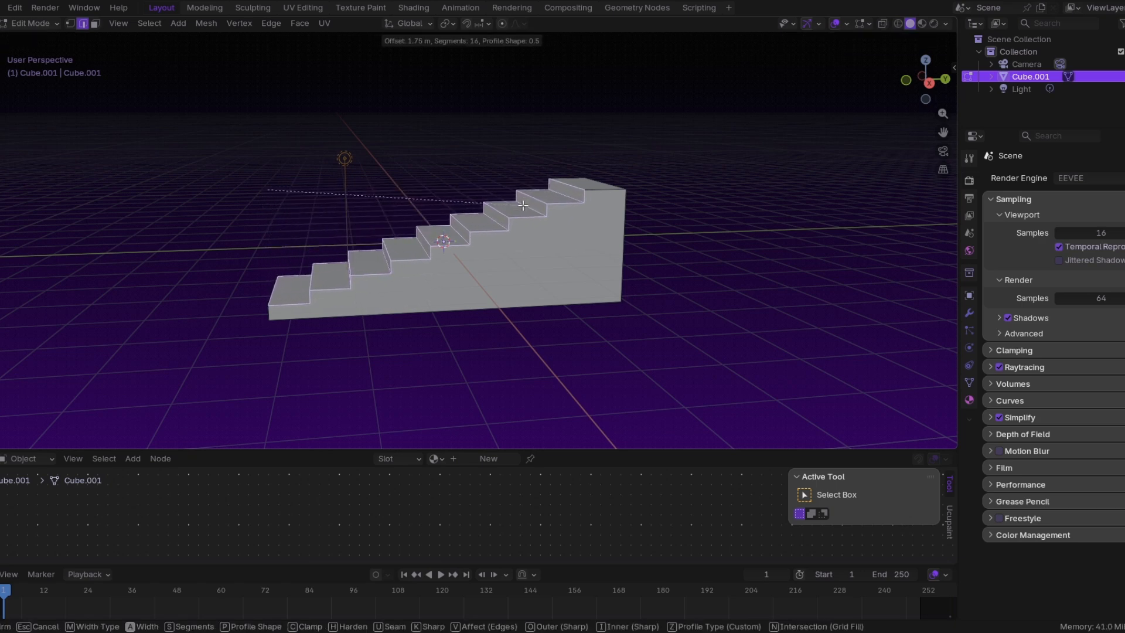
pyautogui.click(524, 205)
pyautogui.moveTo(523, 205); pyautogui.dragTo(574, 243, button='middle')
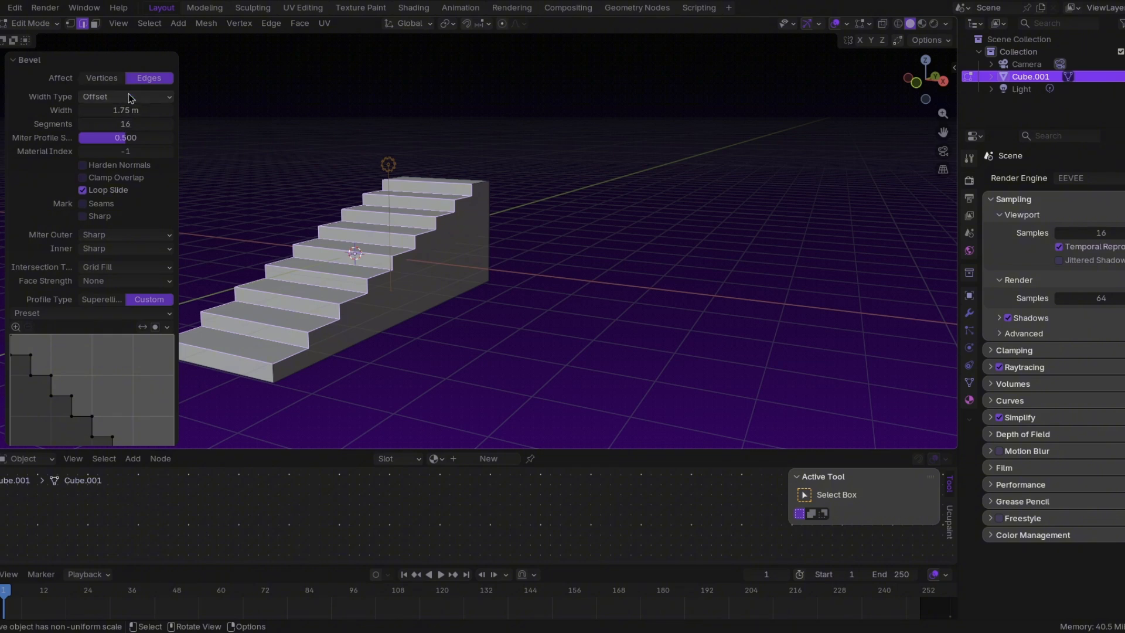
pyautogui.scroll(-3, 151, 302)
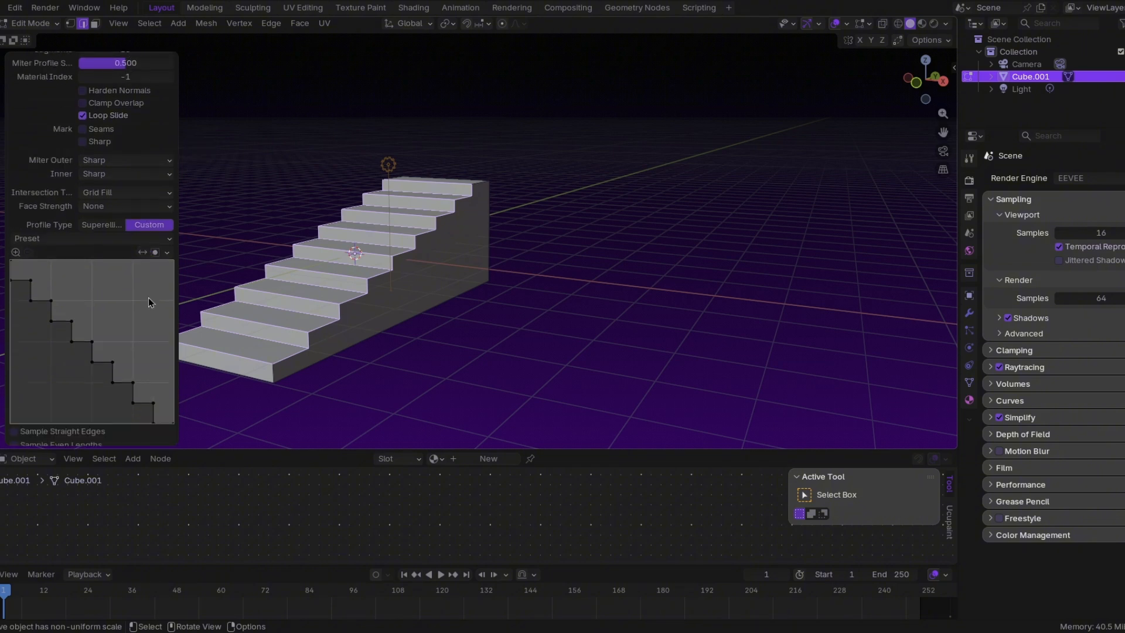
pyautogui.click(75, 239)
pyautogui.scroll(3, 146, 245)
pyautogui.press('KP_6')
pyautogui.press('KP_6')
pyautogui.press('KP_6')
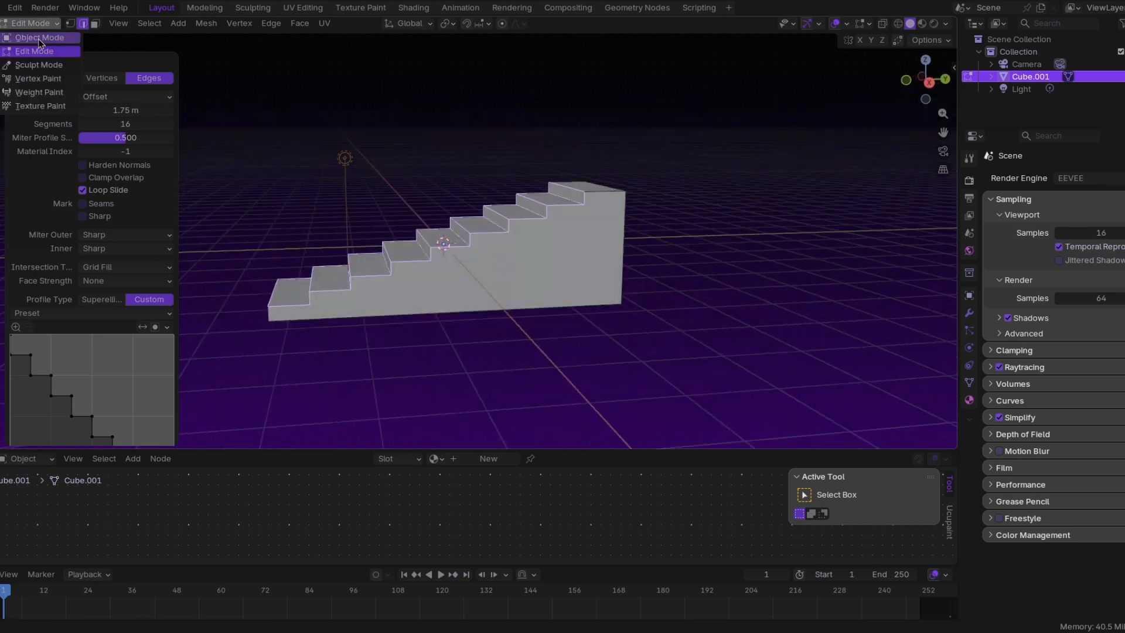
pyautogui.click(39, 39)
# Raise the staircase about 1.2 m along the Z axis
pyautogui.moveTo(234, 176); pyautogui.dragTo(396, 207, button='middle')
pyautogui.moveTo(375, 206); pyautogui.dragTo(380, 149)
pyautogui.moveTo(447, 217); pyautogui.dragTo(539, 223, button='middle')
pyautogui.moveTo(942, 132); pyautogui.dragTo(1069, 139)
pyautogui.moveTo(586, 264); pyautogui.dragTo(654, 276, button='middle')
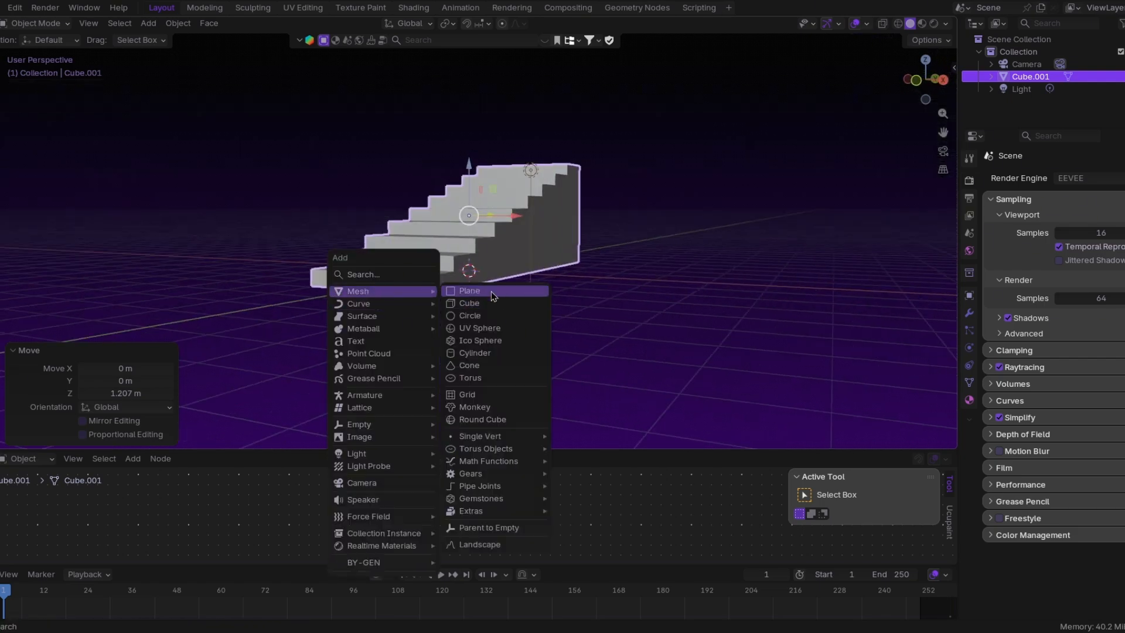
# Add a 2 m plane at the world origin and give it an Ocean modifier
pyautogui.click(491, 292)
pyautogui.moveTo(545, 287)
pyautogui.mouseDown(button='middle')
pyautogui.moveTo(705, 301)
pyautogui.moveTo(542, 316)
pyautogui.moveTo(536, 302)
pyautogui.mouseUp(button='middle')
pyautogui.click(970, 313)
pyautogui.click(1069, 180)
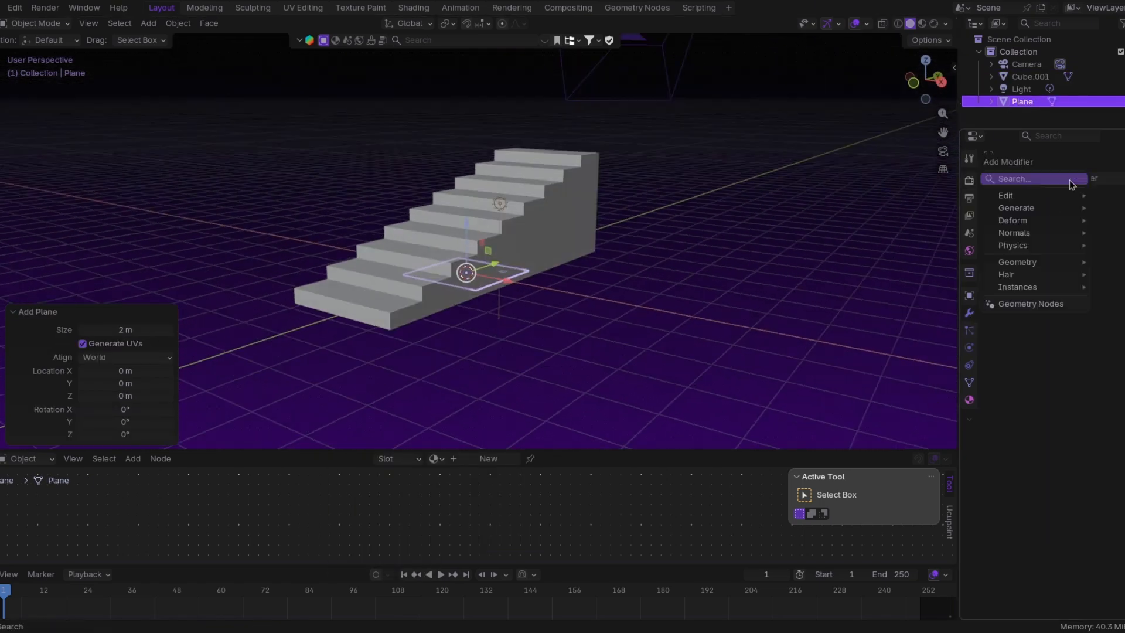
pyautogui.click(1069, 183)
pyautogui.write('ocean')
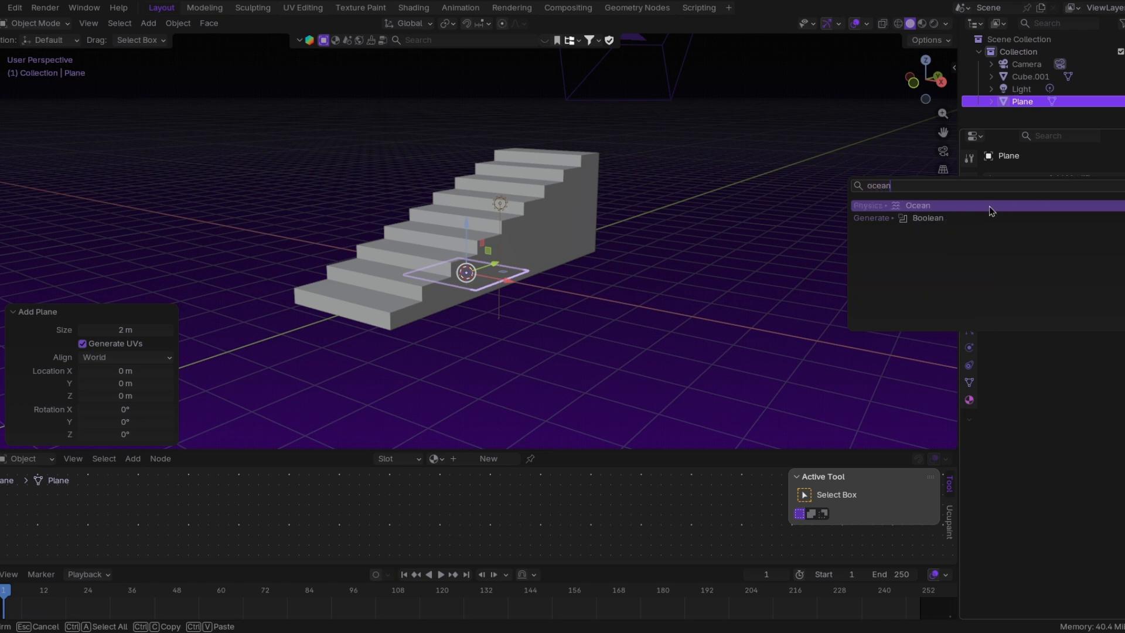
pyautogui.click(990, 210)
pyautogui.moveTo(625, 237)
pyautogui.mouseDown(button='middle')
pyautogui.moveTo(668, 226)
pyautogui.moveTo(673, 240)
pyautogui.moveTo(732, 246)
pyautogui.mouseUp(button='middle')
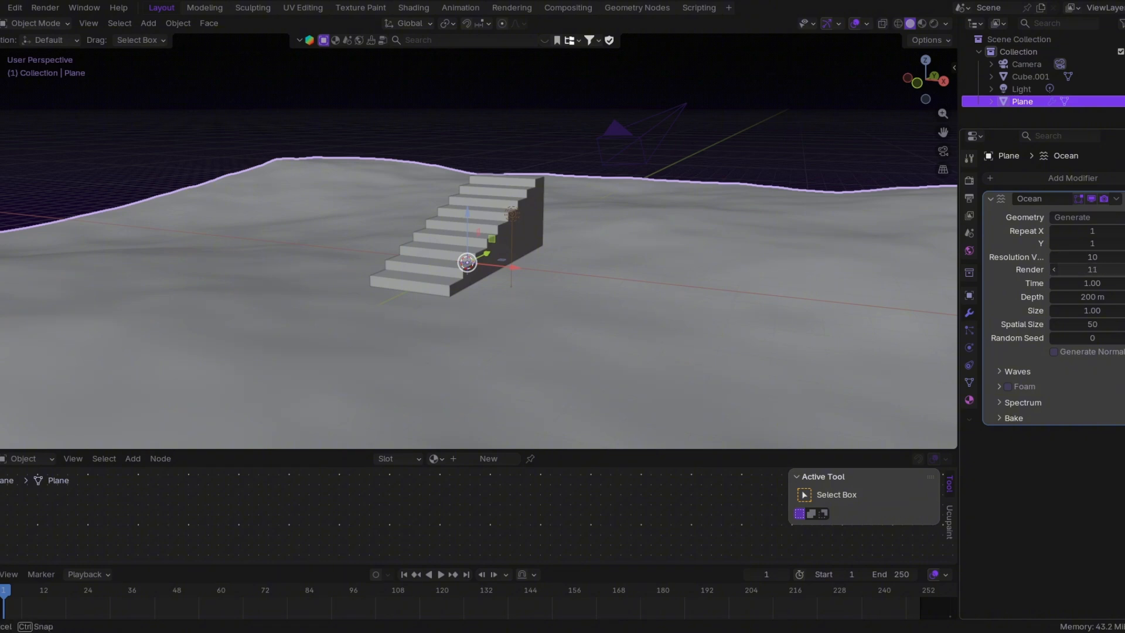
# Set the ocean's time to 10.57, wave scale to 0.7, smallest wave to 0 m, choppiness to 2.08 and alignment to 0.043
pyautogui.click(1028, 371)
pyautogui.moveTo(1092, 390); pyautogui.dragTo(1054, 389)
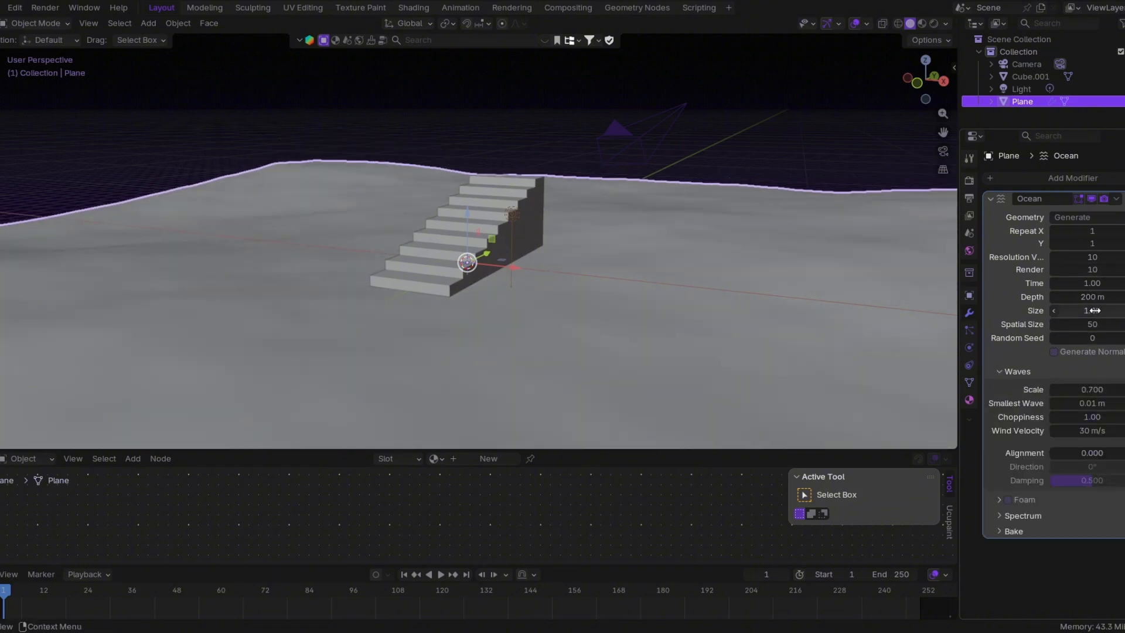
pyautogui.moveTo(1091, 283); pyautogui.dragTo(1118, 283)
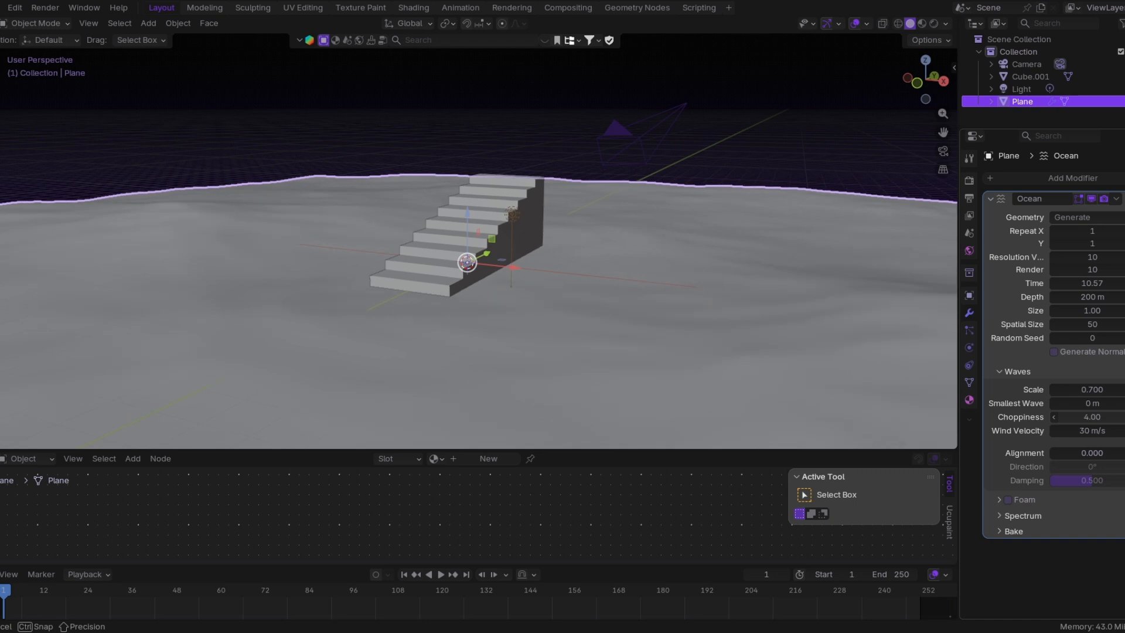
pyautogui.moveTo(1092, 417); pyautogui.dragTo(1090, 417)
pyautogui.moveTo(1084, 453); pyautogui.dragTo(1087, 453)
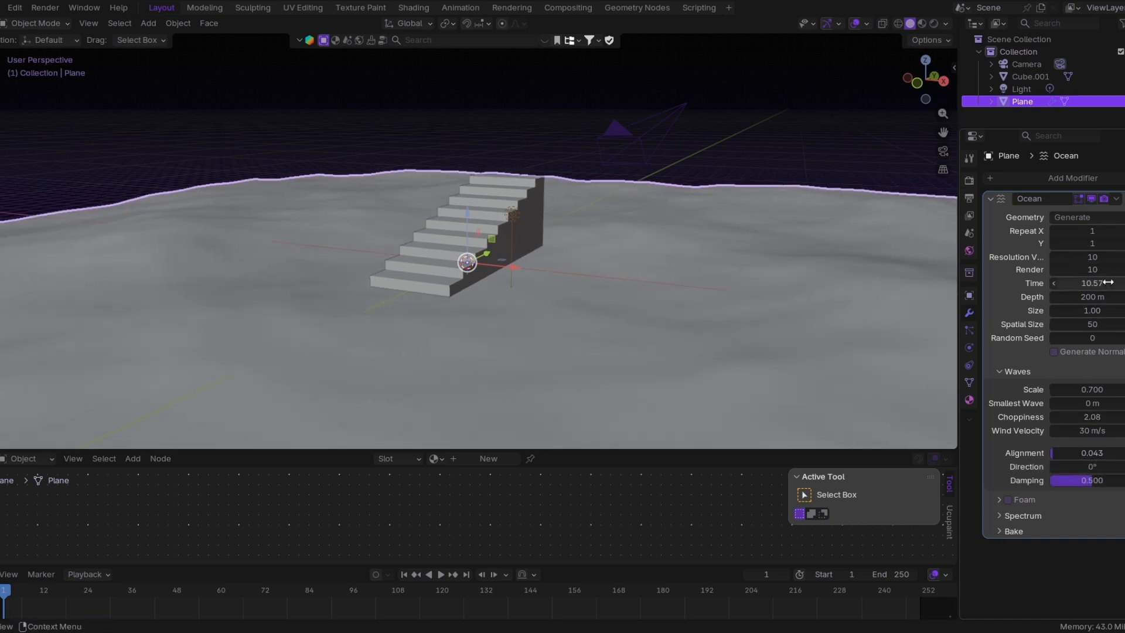
# Set the Ocean modifier's time to 14.90 and its repeat to 3 in both X and Y
pyautogui.moveTo(1108, 283); pyautogui.dragTo(1120, 282)
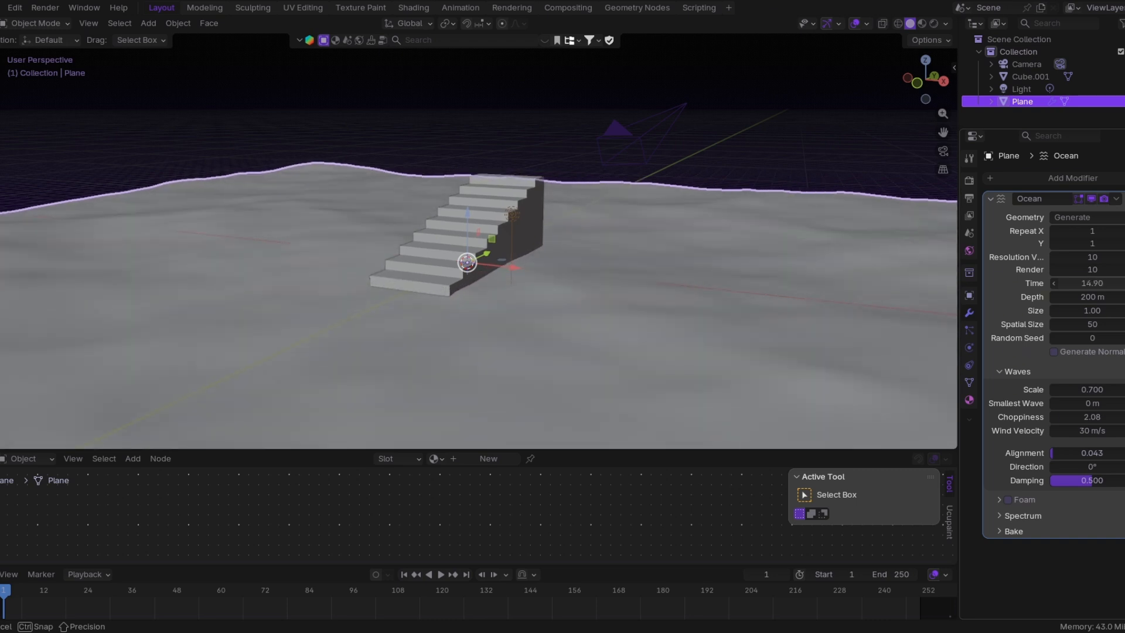
pyautogui.click(1122, 243)
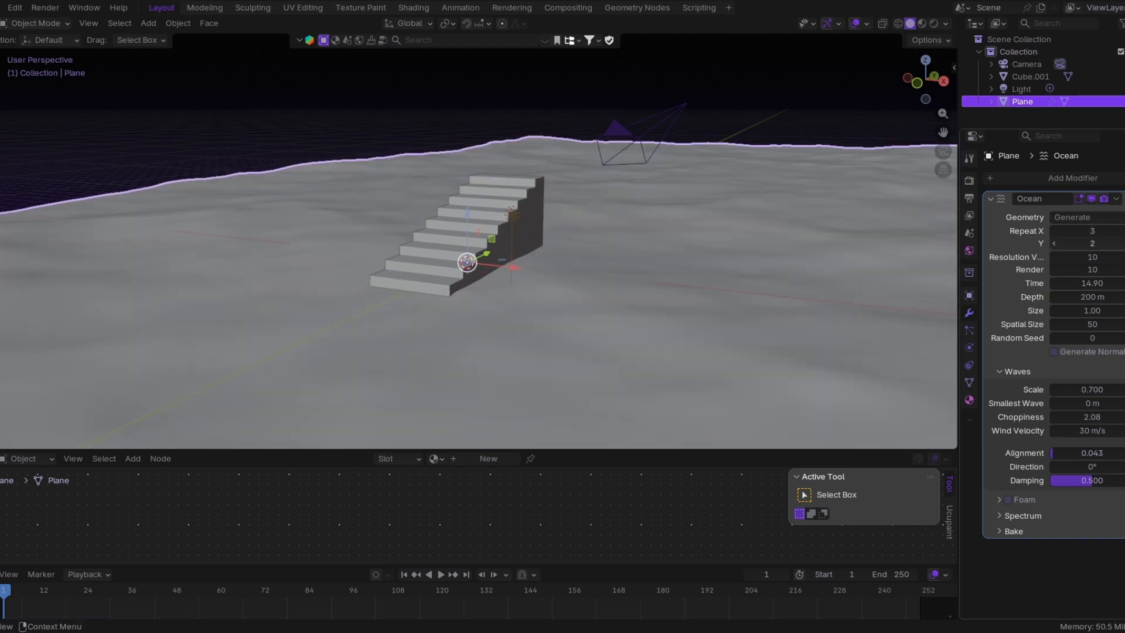
pyautogui.moveTo(813, 265); pyautogui.dragTo(715, 188, button='middle')
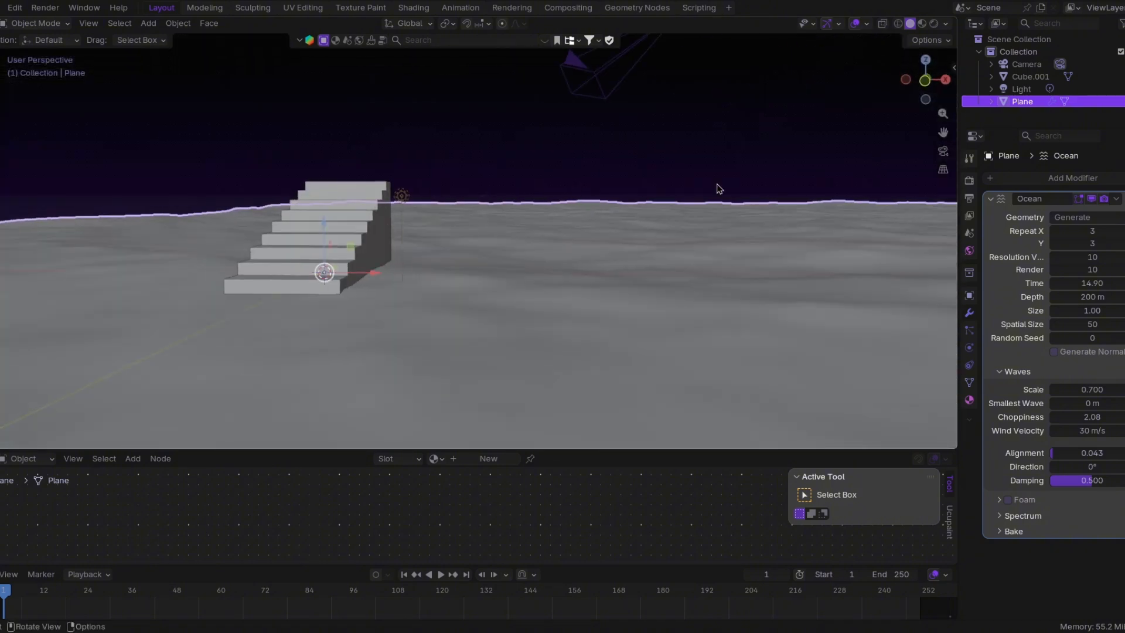
# Move the staircase about 7.16 m along X, and shift it farther in the same direction
pyautogui.click(354, 229)
pyautogui.press('g')
pyautogui.press('x')
pyautogui.moveTo(610, 258); pyautogui.dragTo(659, 258)
pyautogui.keyDown('shift'); pyautogui.moveTo(937, 223); pyautogui.dragTo(776, 209, button='middle'); pyautogui.keyUp('shift')
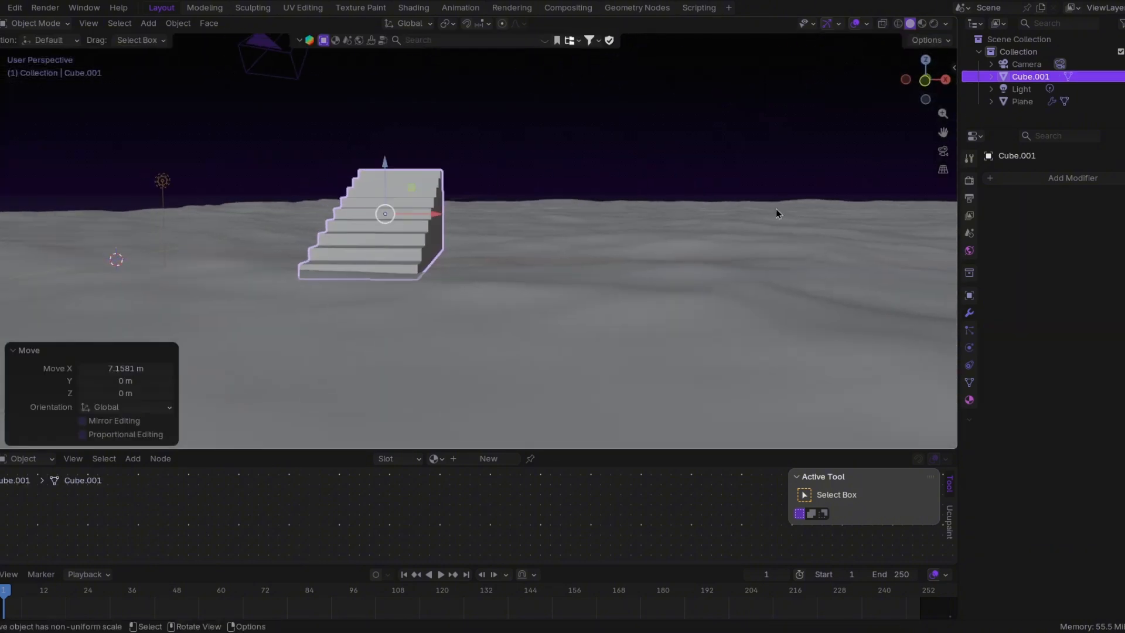
pyautogui.moveTo(421, 215); pyautogui.dragTo(571, 237)
pyautogui.moveTo(715, 252); pyautogui.dragTo(793, 239, button='middle')
# Lower the staircase along Z so its lowest step dips into the ocean surface
pyautogui.press('g')
pyautogui.press('z')
pyautogui.click(677, 262)
# Raise the ocean plane about 0.027 m along Z
pyautogui.click(68, 206)
pyautogui.press('g')
pyautogui.press('z')
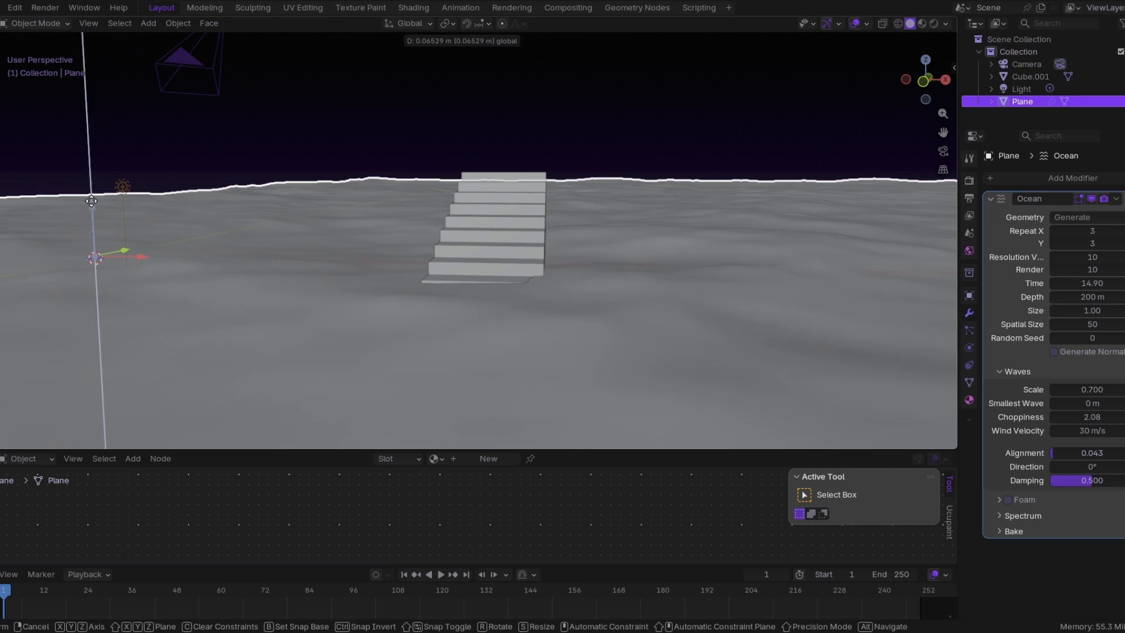
pyautogui.click(90, 203)
pyautogui.moveTo(241, 195); pyautogui.dragTo(366, 185, button='middle')
# Spawn the Rock_Basalt-Photoscan_A asset from botaniq's rocks category
pyautogui.press('n')
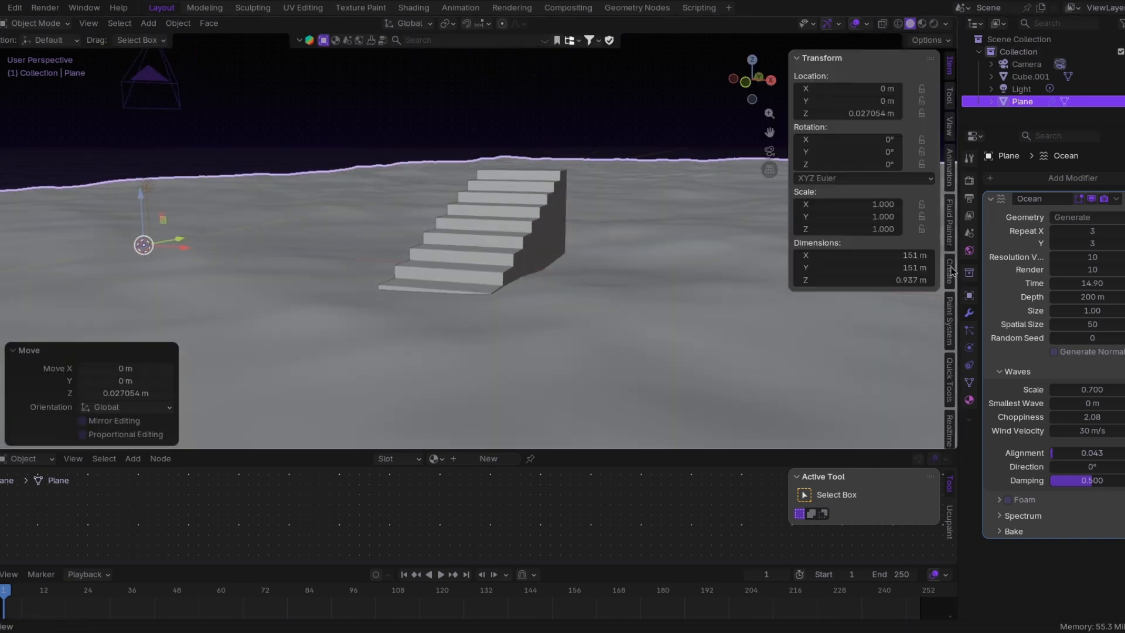
pyautogui.click(949, 438)
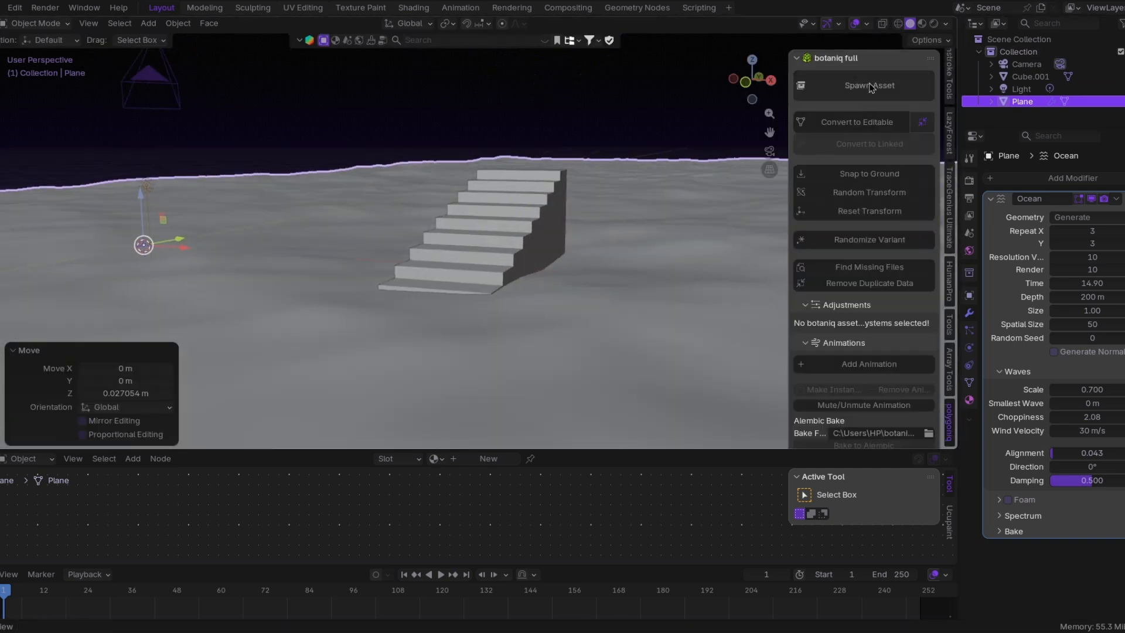
pyautogui.scroll(-7, 873, 308)
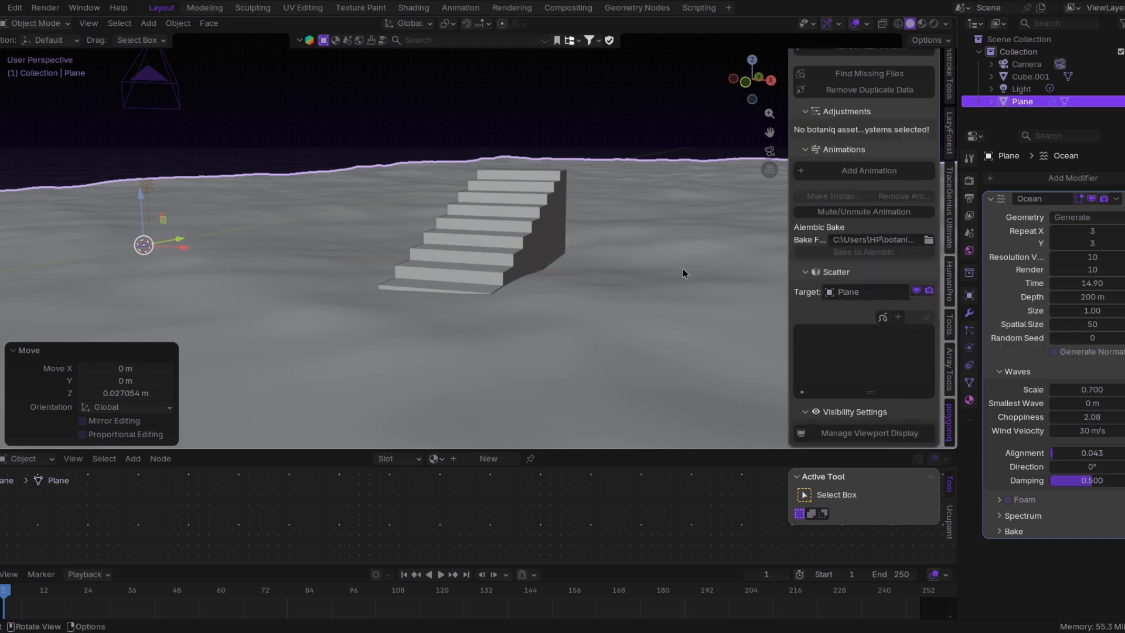
pyautogui.scroll(7, 892, 221)
pyautogui.click(866, 83)
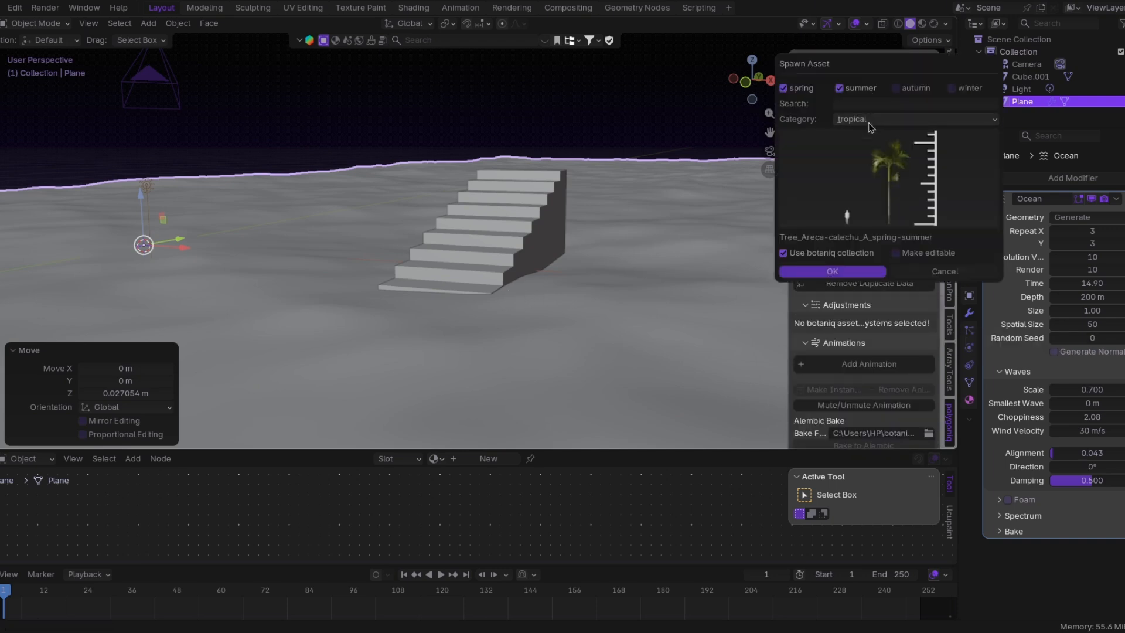
pyautogui.click(858, 119)
pyautogui.click(862, 255)
pyautogui.click(916, 199)
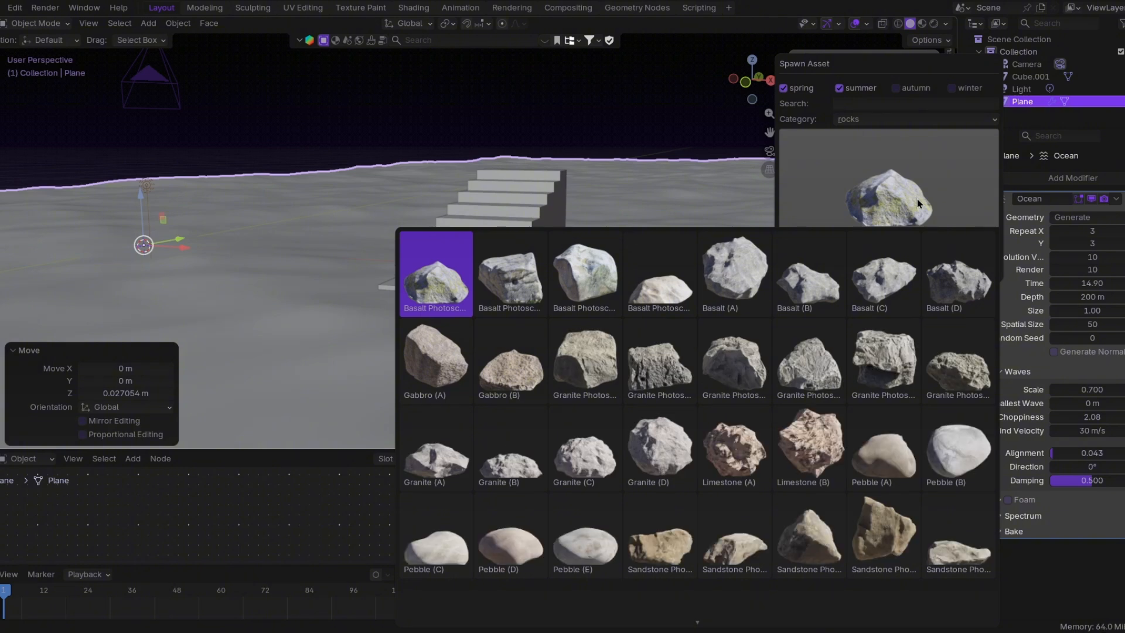
pyautogui.click(675, 373)
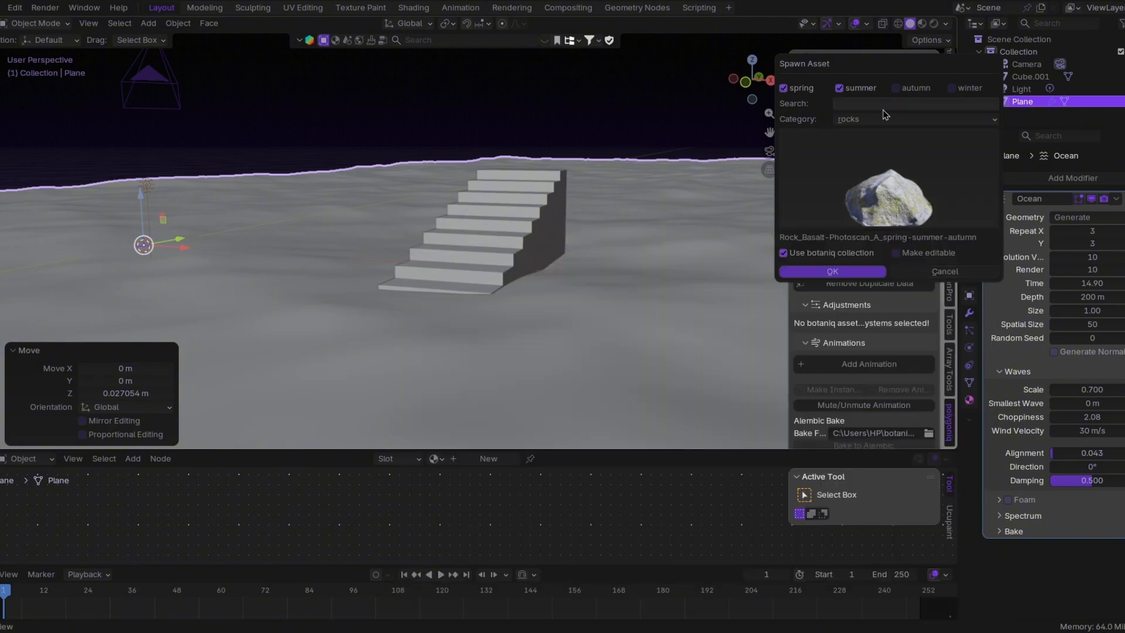
pyautogui.click(836, 273)
# Move the basalt rock 13.56 m along X and about -6.3 m along Y, beside the staircase, and scale it up
pyautogui.scroll(-3, 399, 258)
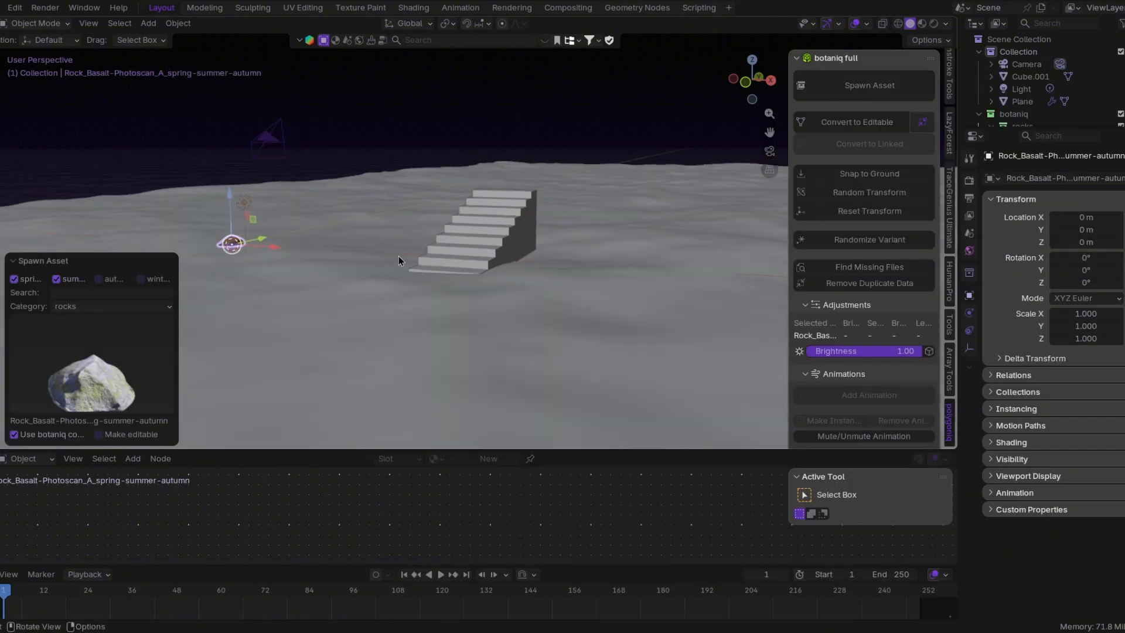
pyautogui.scroll(2, 398, 258)
pyautogui.moveTo(230, 249); pyautogui.dragTo(596, 254)
pyautogui.moveTo(595, 255); pyautogui.dragTo(553, 282, button='middle')
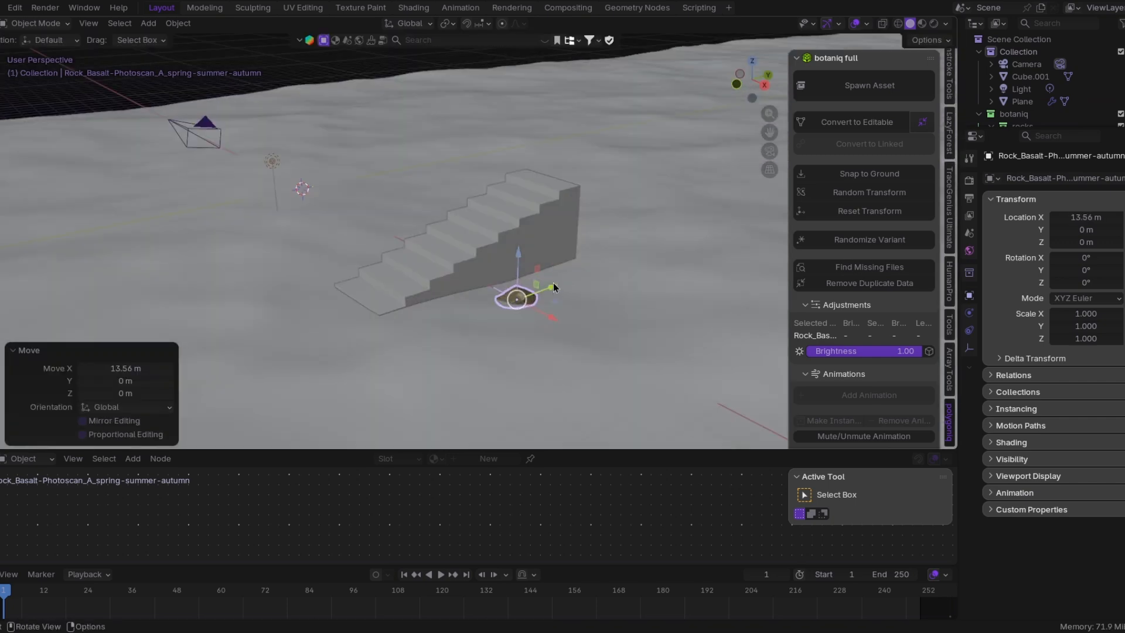
pyautogui.moveTo(388, 360); pyautogui.dragTo(544, 317, button='middle')
pyautogui.scroll(2, 544, 317)
pyautogui.press('s')
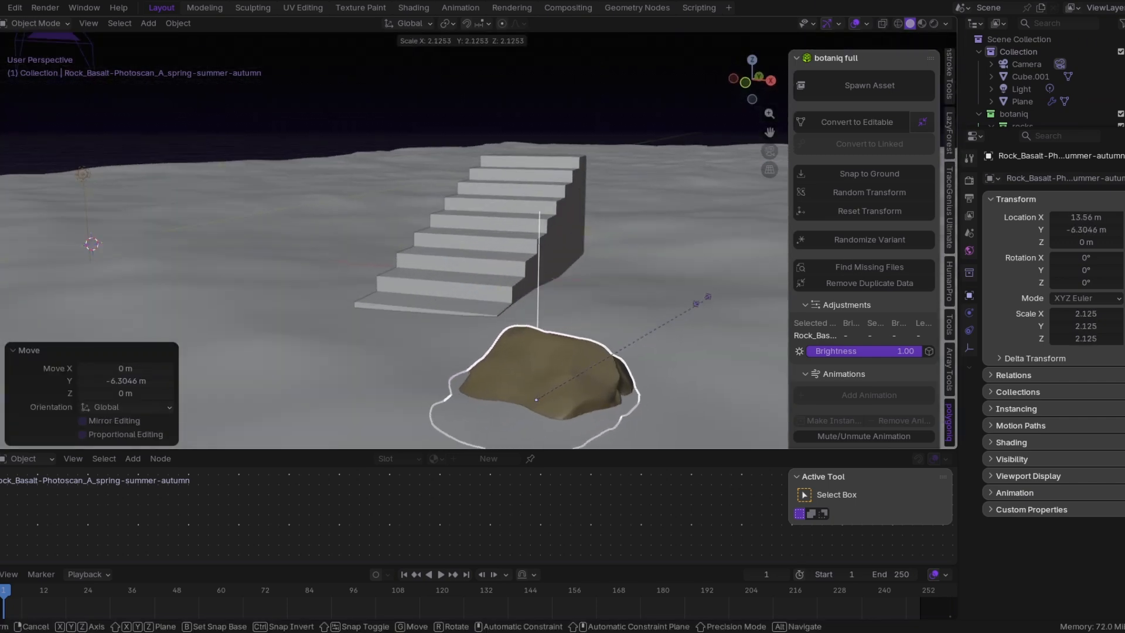
pyautogui.click(578, 330)
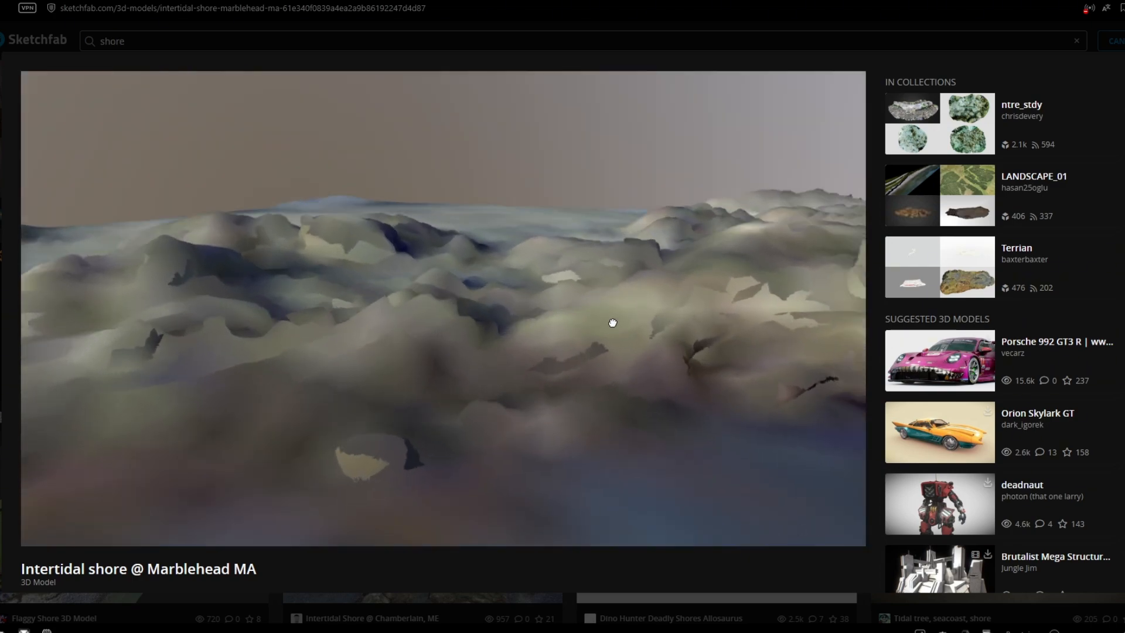
# Switch to Sketchfab, compare the Marblehead MA and Chamberlain, ME intertidal shore models, and start downloading the Chamberlain, ME one
pyautogui.moveTo(612, 322); pyautogui.dragTo(578, 376)
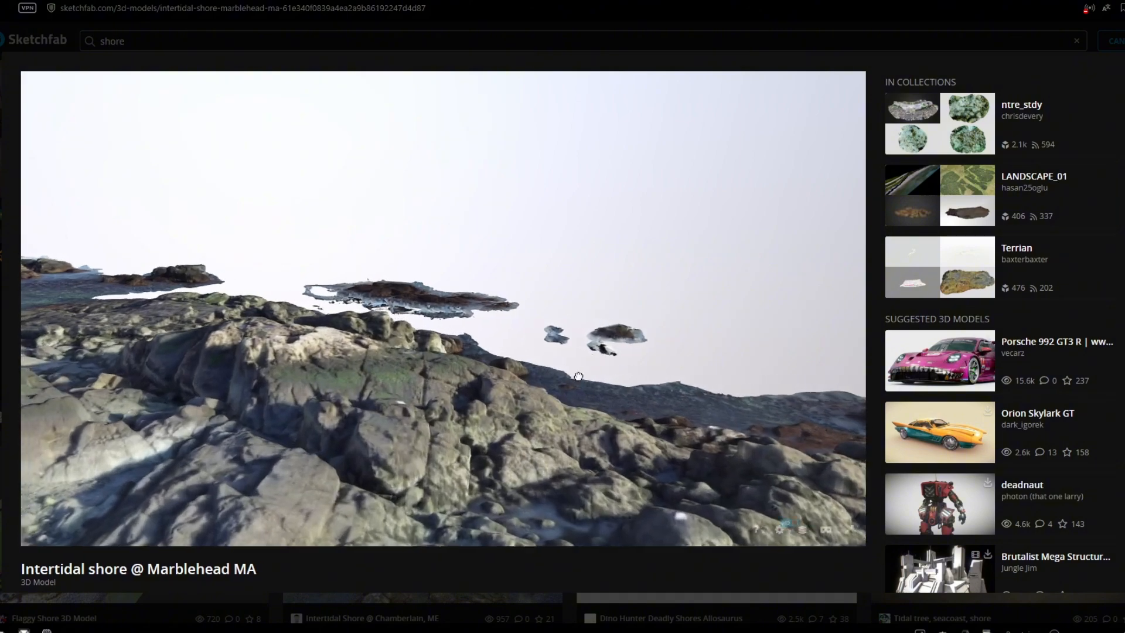
pyautogui.moveTo(505, 363); pyautogui.dragTo(480, 373)
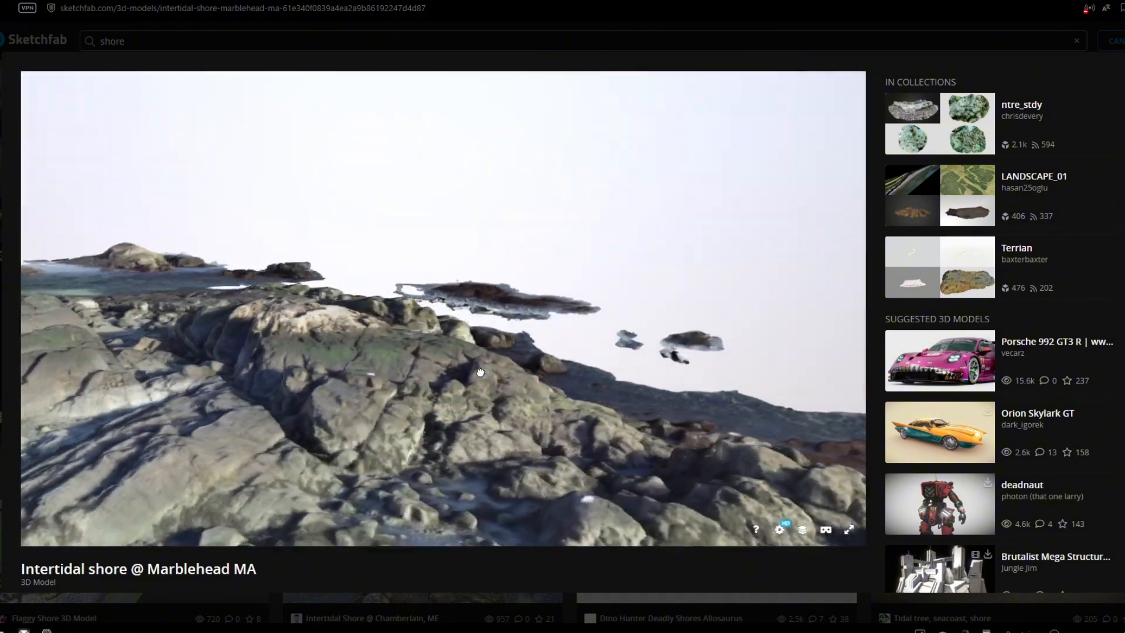
pyautogui.press('Escape')
pyautogui.click(515, 423)
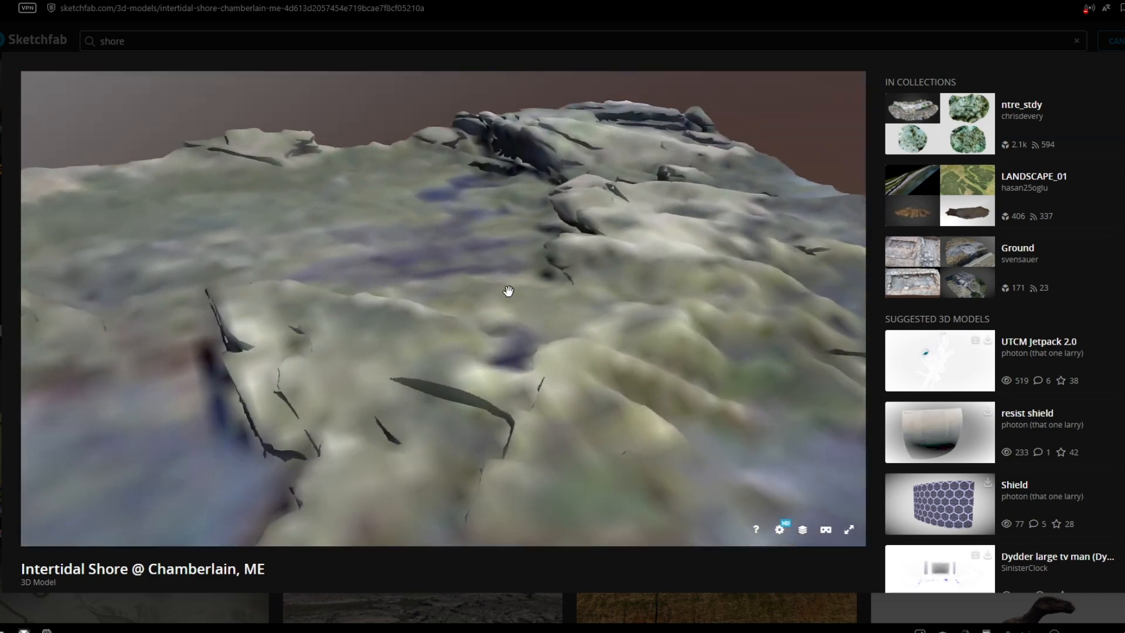
pyautogui.moveTo(413, 293); pyautogui.dragTo(435, 563)
pyautogui.scroll(-4, 434, 563)
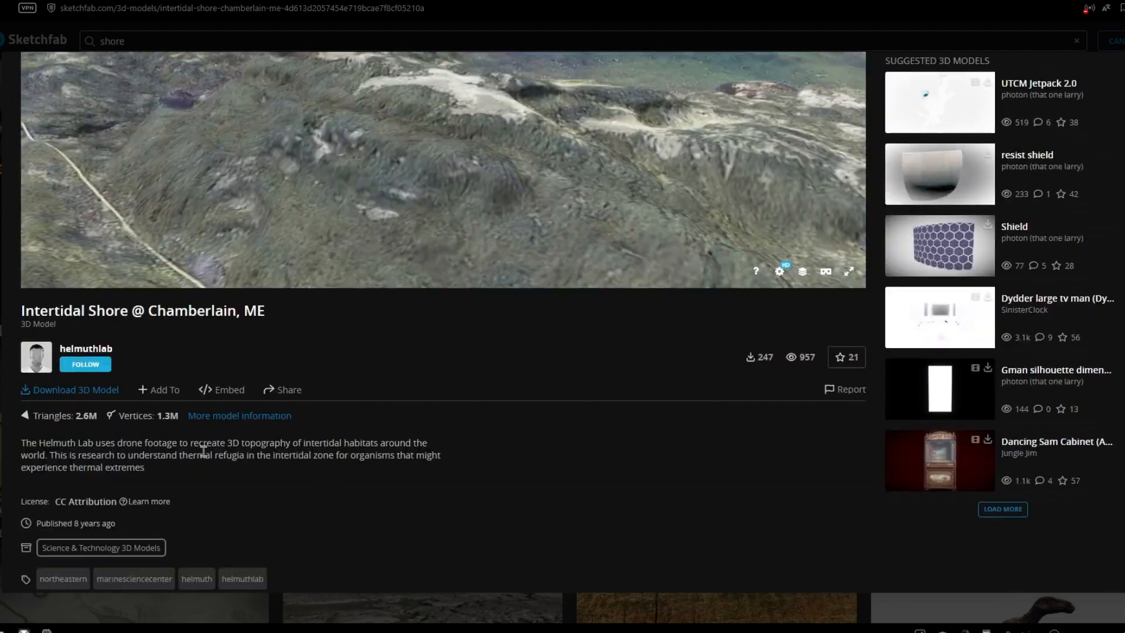
pyautogui.click(86, 389)
pyautogui.scroll(-1, 673, 381)
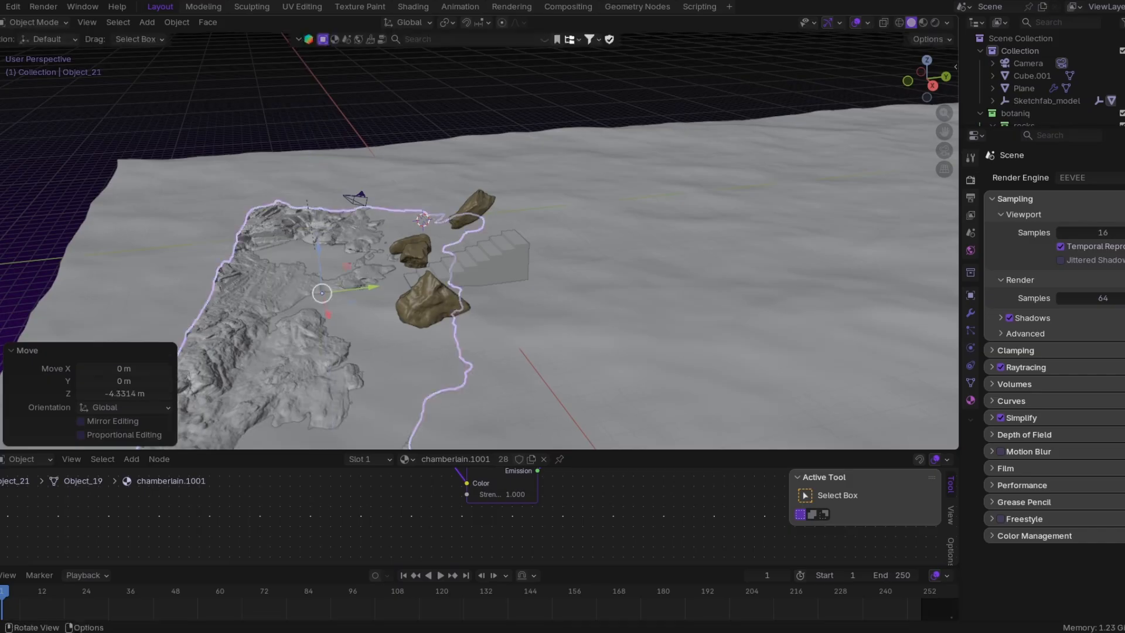
# Back in Blender, rotate the imported shore scan about Z and move it, including about -2.97 m along X
pyautogui.press('r')
pyautogui.press('z')
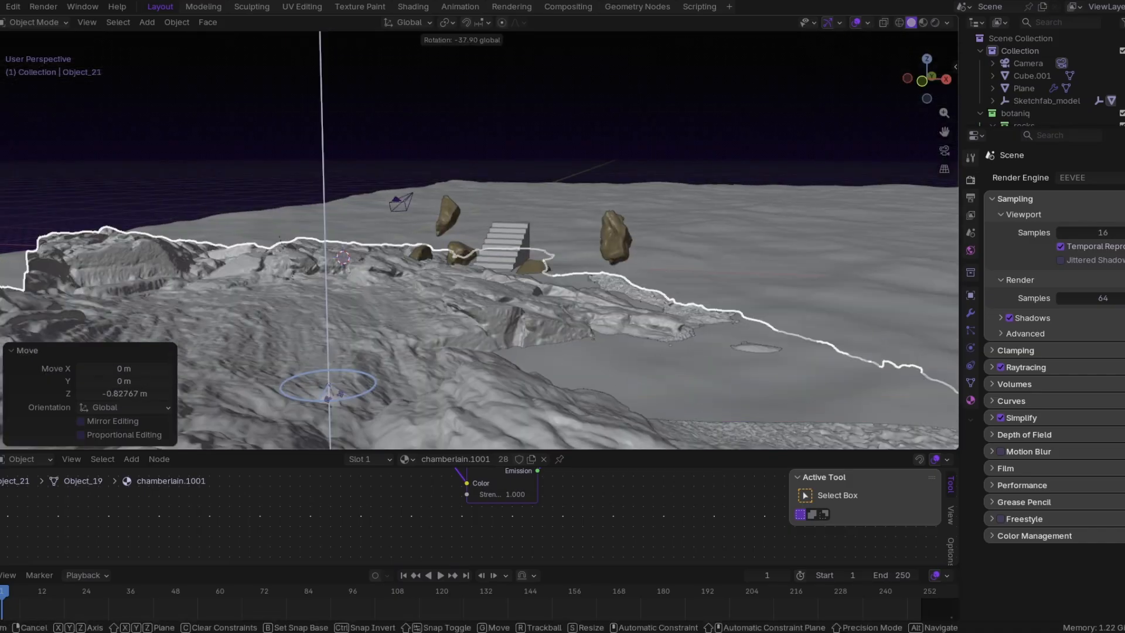
pyautogui.click(375, 398)
pyautogui.moveTo(377, 390); pyautogui.dragTo(225, 375)
pyautogui.moveTo(199, 358); pyautogui.dragTo(222, 345)
pyautogui.scroll(4, 585, 283)
# Switch the viewport to rendered shading and add a Principled BSDF to the chamberlain.1001 material in place of its Emission shader
pyautogui.click(935, 22)
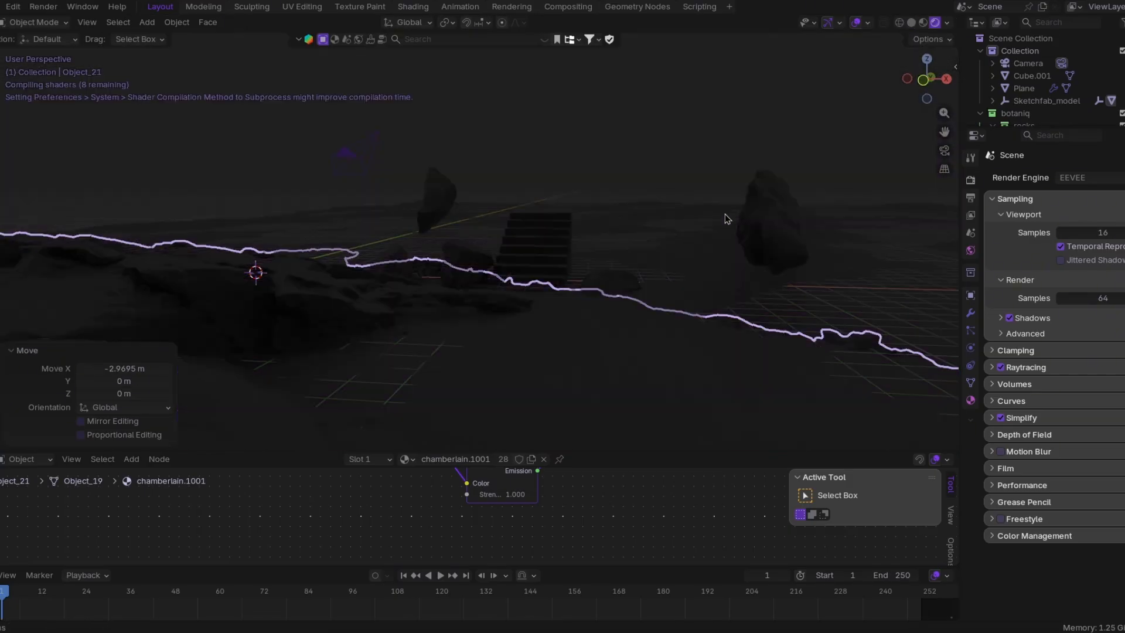
pyautogui.moveTo(725, 213); pyautogui.dragTo(712, 218, button='middle')
pyautogui.moveTo(404, 450); pyautogui.dragTo(421, 309)
pyautogui.moveTo(624, 386); pyautogui.dragTo(529, 473, button='middle')
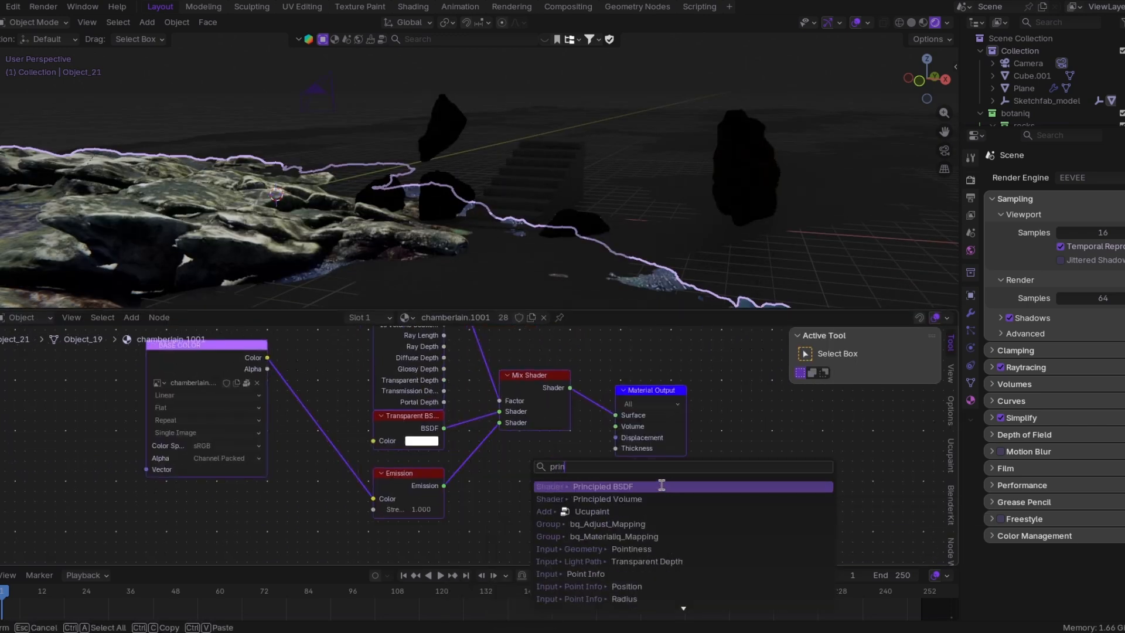
pyautogui.click(661, 485)
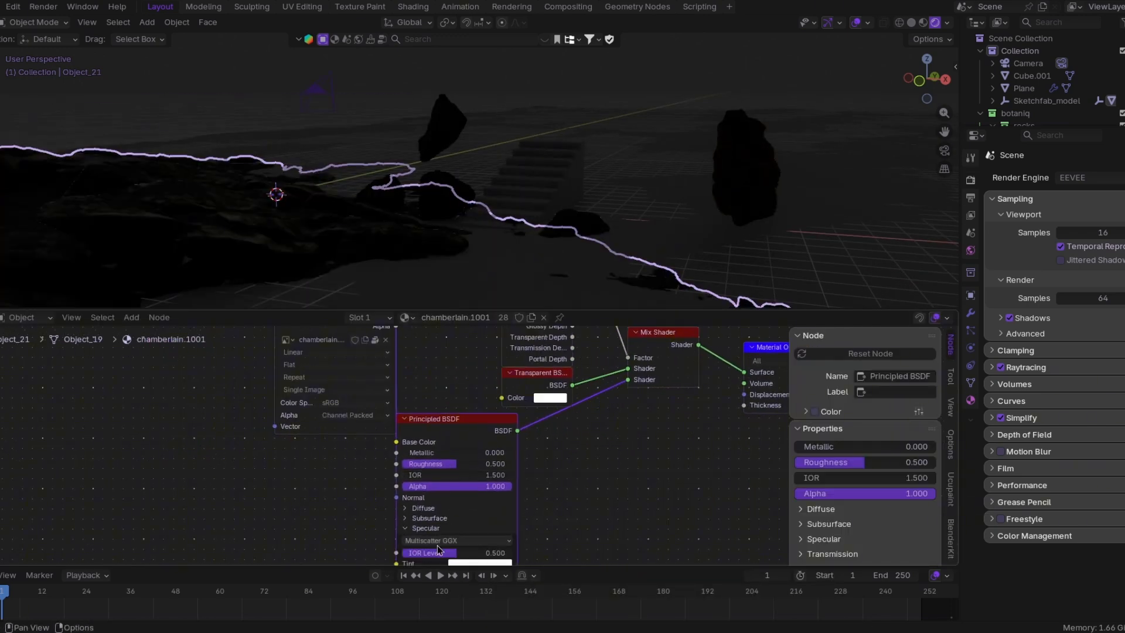
# Add a point light with power 555.8 and exposure 2.734, and move it along X and Y above the scene near the staircase
pyautogui.moveTo(577, 267); pyautogui.dragTo(604, 258, button='middle')
pyautogui.scroll(-5, 1095, 109)
pyautogui.scroll(5, 1094, 110)
pyautogui.hotkey('shift', 'a')
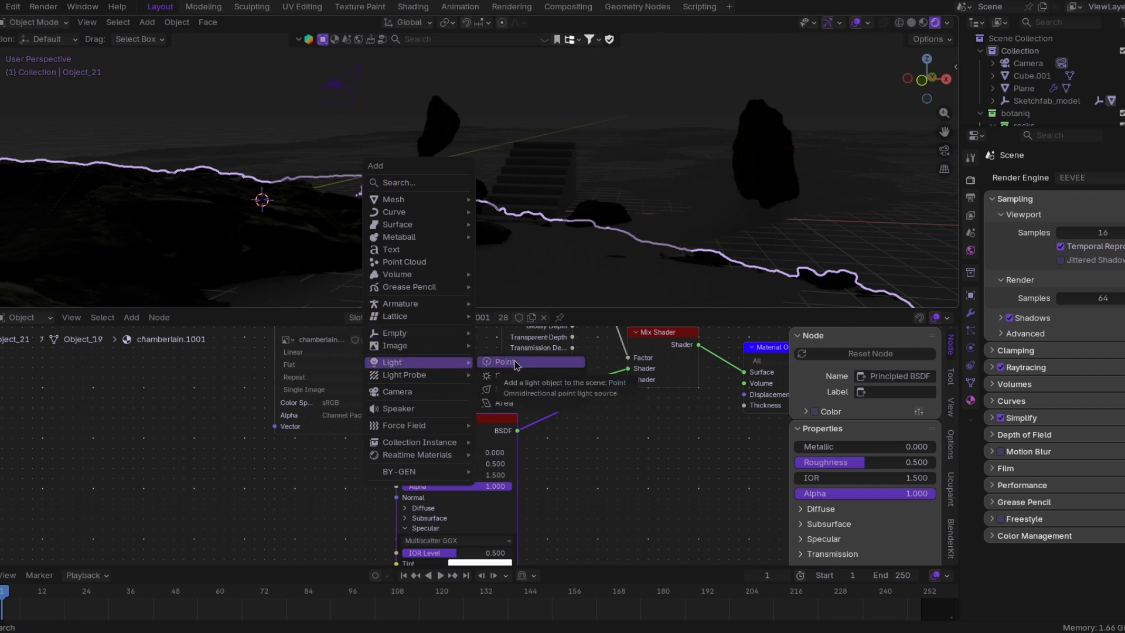
pyautogui.click(515, 362)
pyautogui.press('g')
pyautogui.press('x')
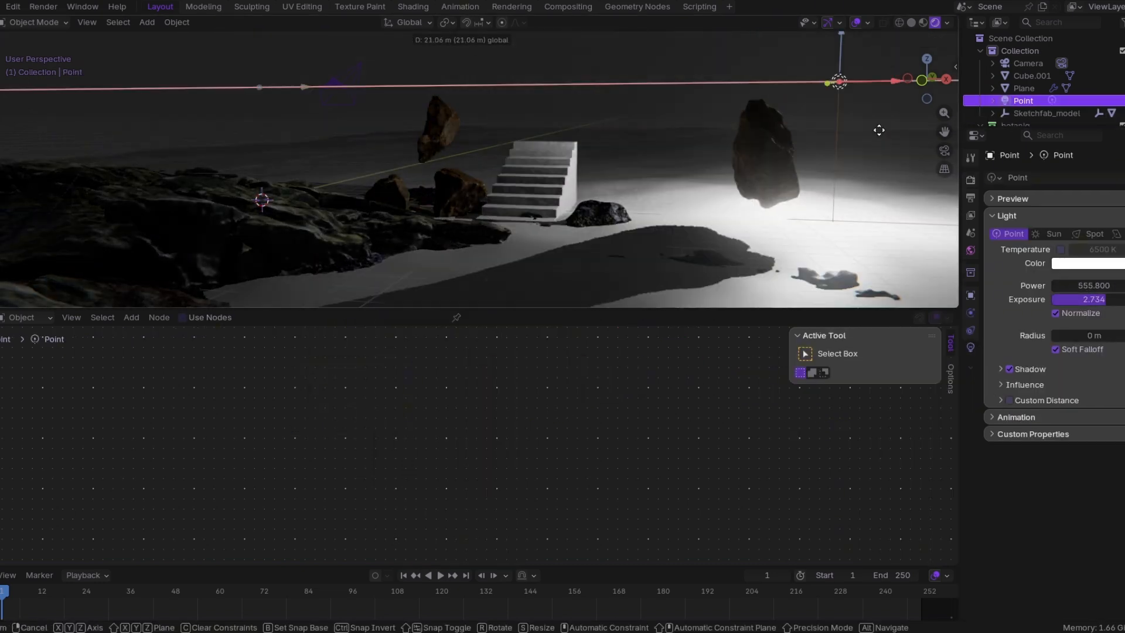
pyautogui.click(496, 130)
pyautogui.press('g')
pyautogui.press('y')
pyautogui.click(510, 126)
pyautogui.scroll(1, 528, 164)
# Add a Color Ramp between the shore scan's base color texture and the Principled BSDF's Roughness, with its white stop at 0.036
pyautogui.moveTo(592, 309); pyautogui.dragTo(592, 458)
pyautogui.click(352, 310)
pyautogui.moveTo(660, 458); pyautogui.dragTo(660, 307)
pyautogui.moveTo(351, 357); pyautogui.dragTo(172, 375)
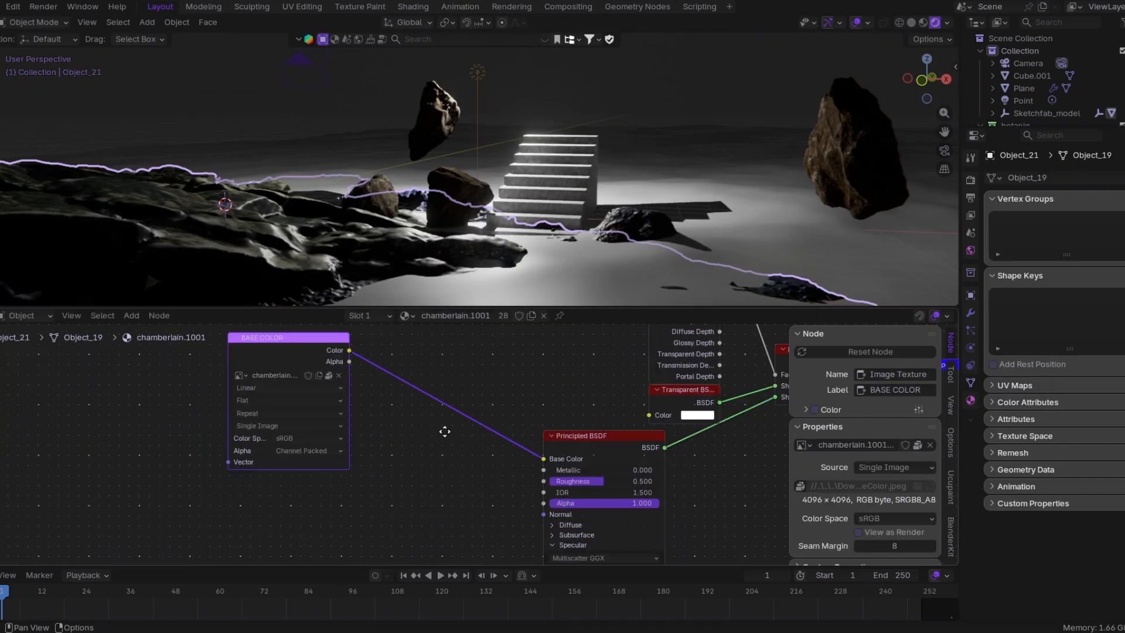
pyautogui.moveTo(445, 431); pyautogui.dragTo(429, 424, button='middle')
pyautogui.moveTo(333, 344); pyautogui.dragTo(399, 508)
pyautogui.hotkey('shift', 'a')
pyautogui.write('color ramp')
pyautogui.press('Return')
pyautogui.click(381, 464)
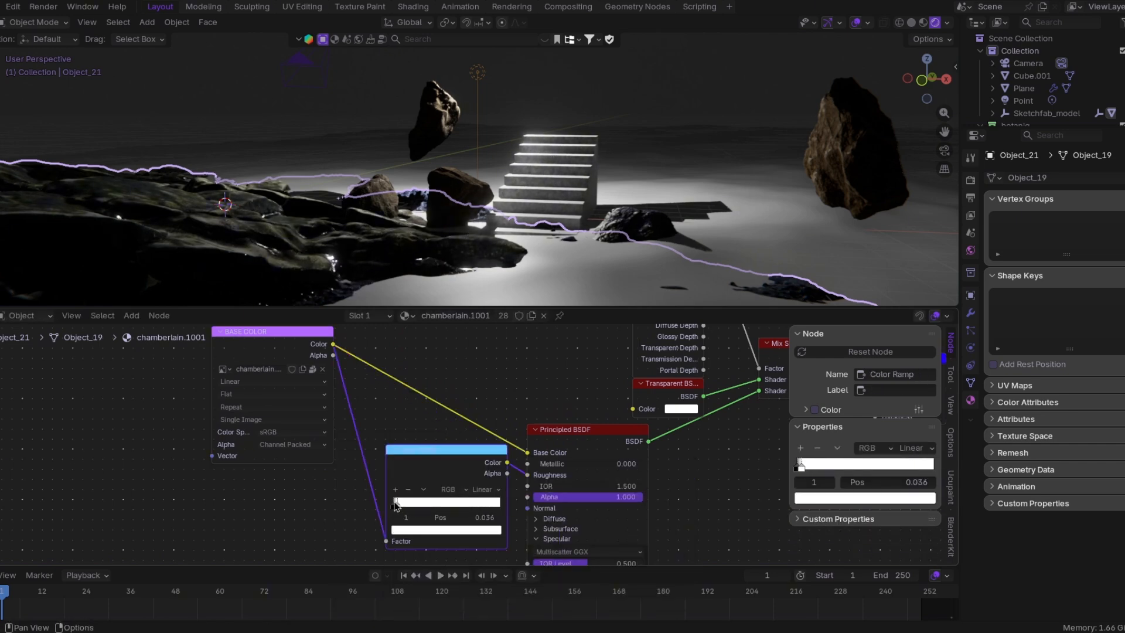
# Add a Bump node driven by the base color texture into the Principled BSDF's Normal, with strength 0.558 and distance 0.101
pyautogui.hotkey('shift', 'a')
pyautogui.write('bump')
pyautogui.press('Return')
pyautogui.click(331, 491)
pyautogui.moveTo(386, 337); pyautogui.dragTo(329, 447)
pyautogui.moveTo(399, 391); pyautogui.dragTo(576, 416)
pyautogui.moveTo(469, 505); pyautogui.dragTo(467, 504)
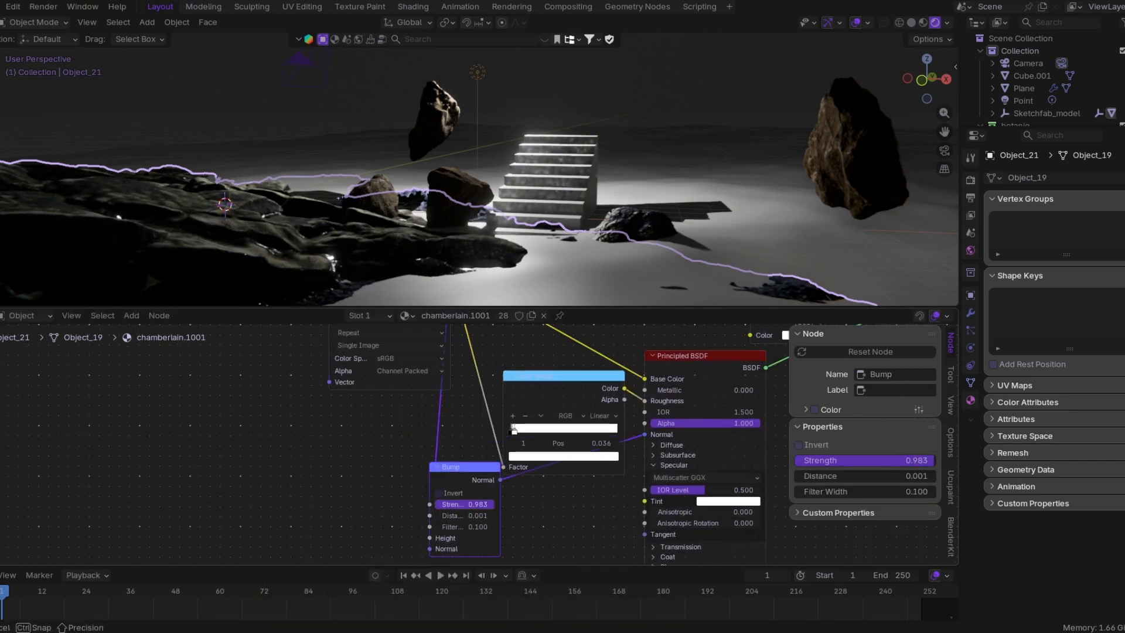
pyautogui.click(437, 515)
# Set the white stop of the roughness Color Ramp to position 0.191
pyautogui.moveTo(458, 443); pyautogui.dragTo(384, 494, button='middle')
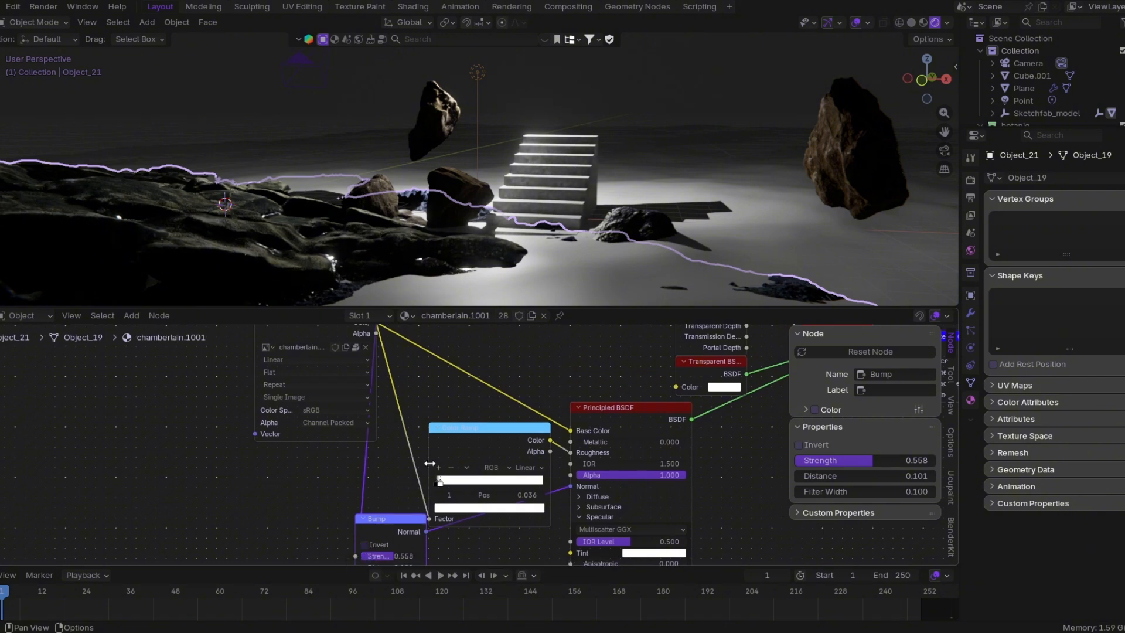
pyautogui.moveTo(430, 463); pyautogui.dragTo(413, 483, button='middle')
pyautogui.moveTo(424, 502); pyautogui.dragTo(448, 507)
# Insert a second Color Ramp between the texture and Base Color, moving its dark stop inward and its light grey stop to 0.791
pyautogui.moveTo(492, 417); pyautogui.dragTo(459, 436, button='middle')
pyautogui.hotkey('shift', 'a')
pyautogui.write('color')
pyautogui.press('Return')
pyautogui.click(370, 351)
pyautogui.moveTo(470, 368); pyautogui.dragTo(447, 381, button='middle')
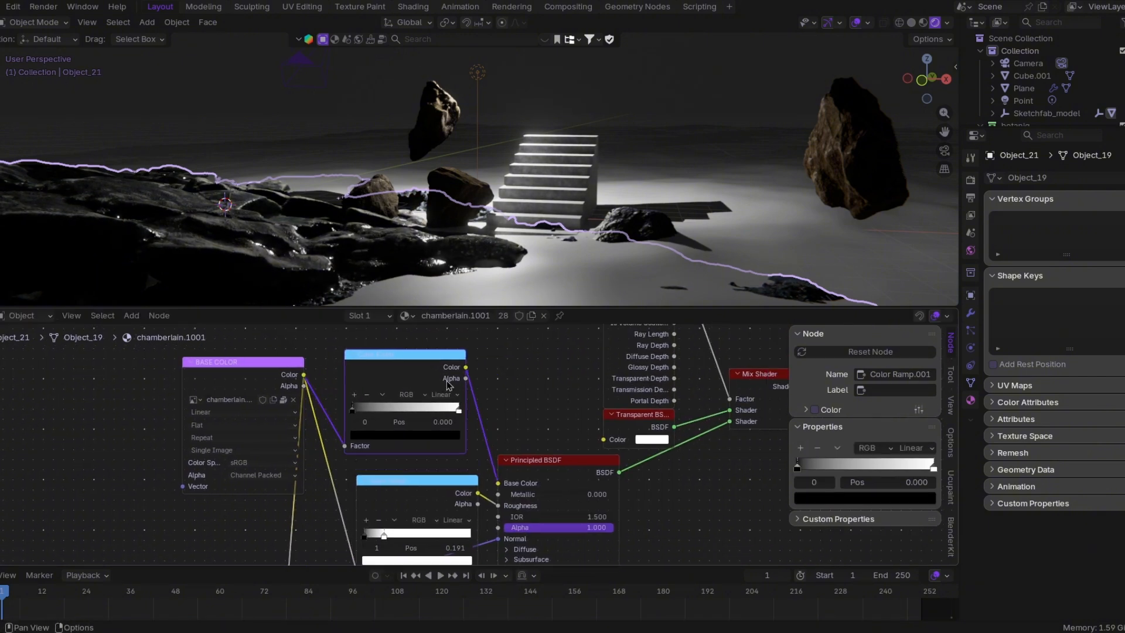
pyautogui.moveTo(353, 409); pyautogui.dragTo(365, 409)
pyautogui.moveTo(458, 410); pyautogui.dragTo(417, 413)
pyautogui.click(410, 435)
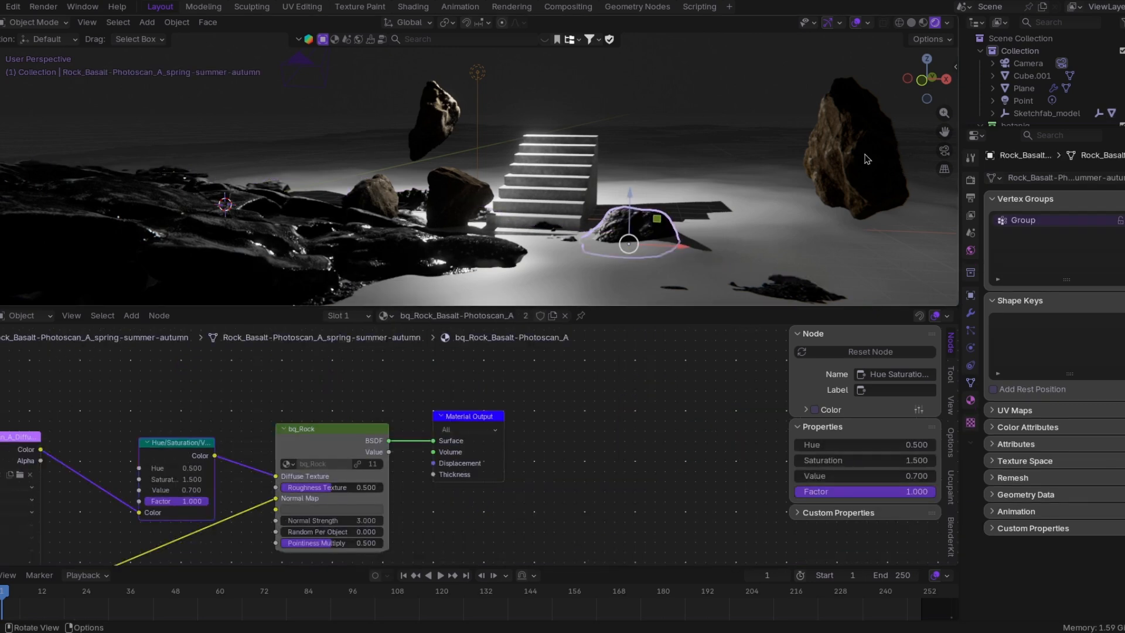
# Frame the staircase through the camera at 75 mm focal length and set the render resolution to 1080 × 1920 px
pyautogui.click(867, 159)
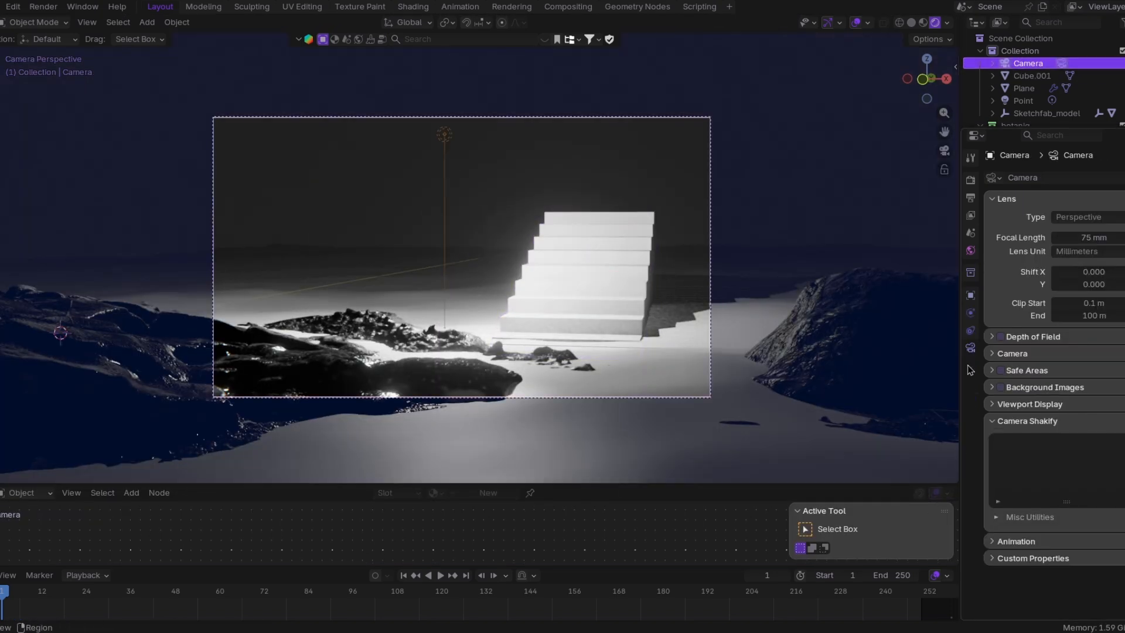
pyautogui.click(970, 198)
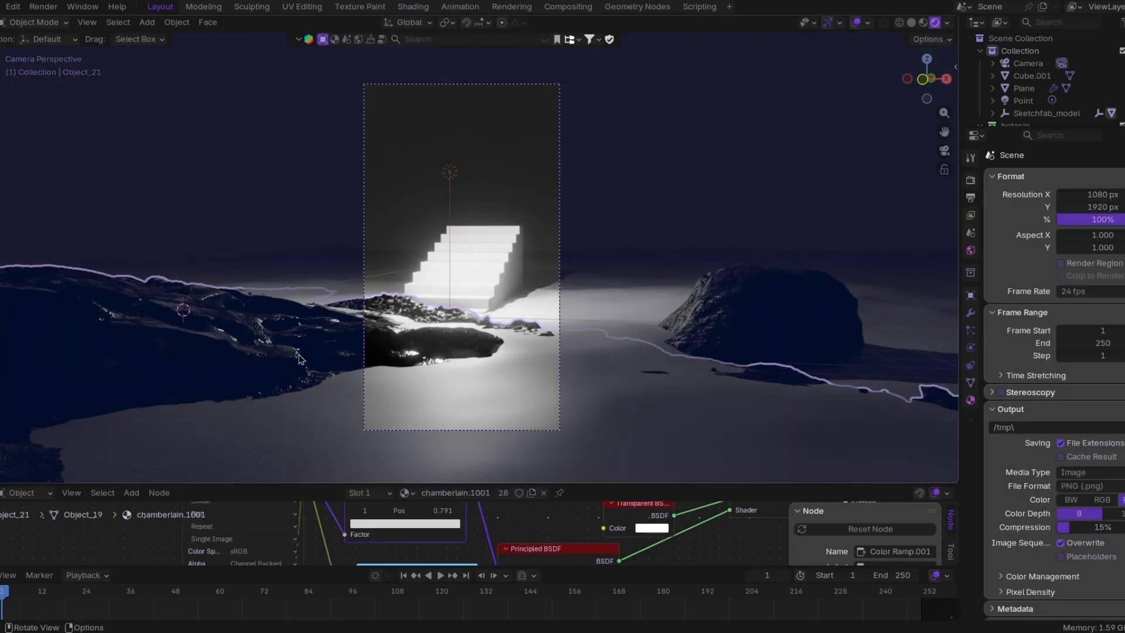
# Set the shore scan's origin to its geometry and rotate the scan about Z so its rocks fill the foreground
pyautogui.rightClick(176, 357)
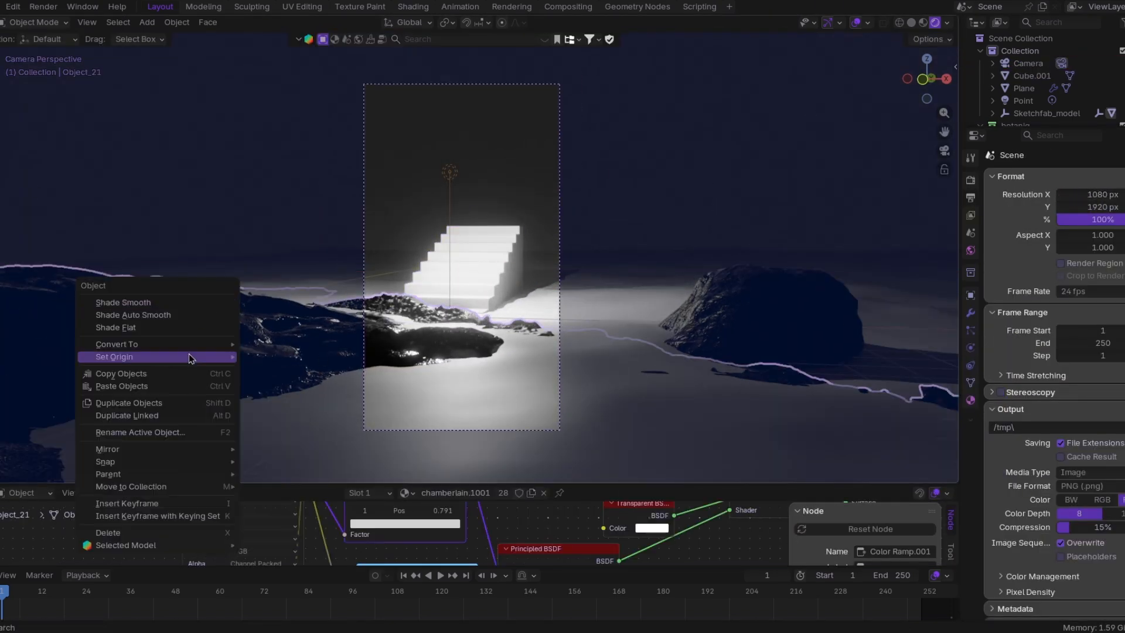
pyautogui.click(281, 356)
pyautogui.press('r')
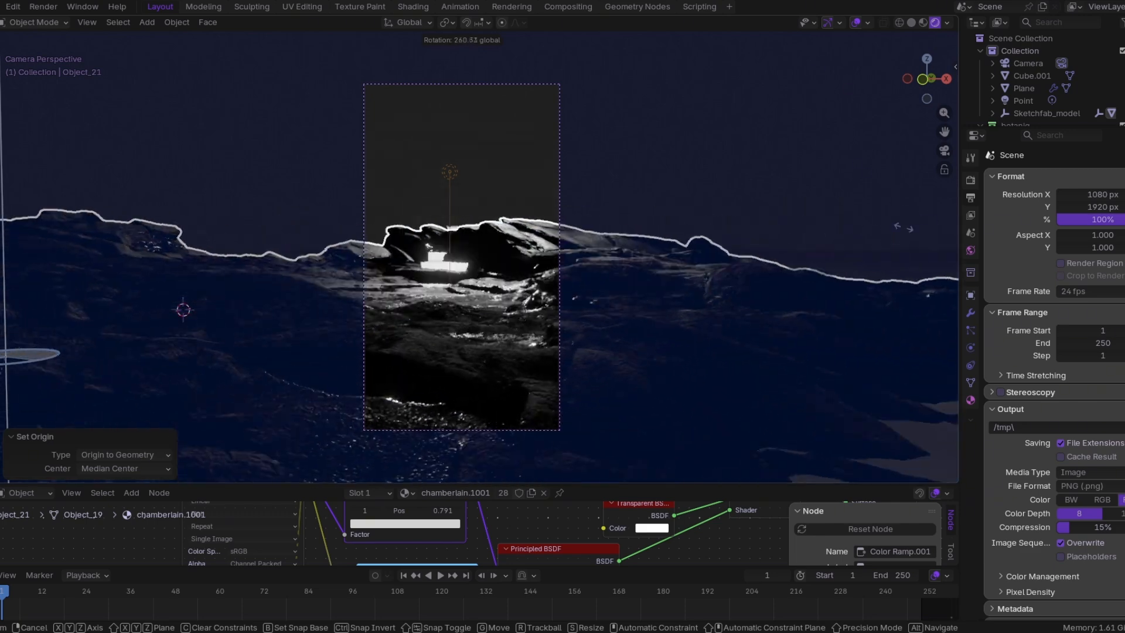
pyautogui.click(8, 326)
pyautogui.press('r')
pyautogui.press('r')
pyautogui.click(762, 317)
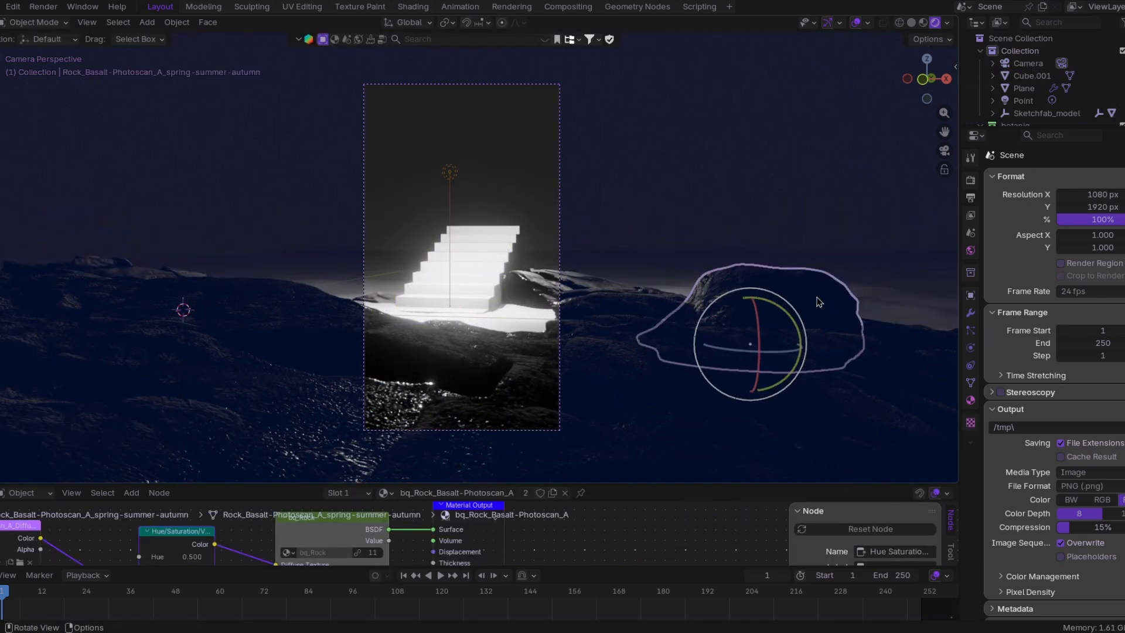
# Reposition the basalt rocks near the staircase, moving the second one -8.59 m along Y and about 5 m along X
pyautogui.press('g')
pyautogui.click(364, 270)
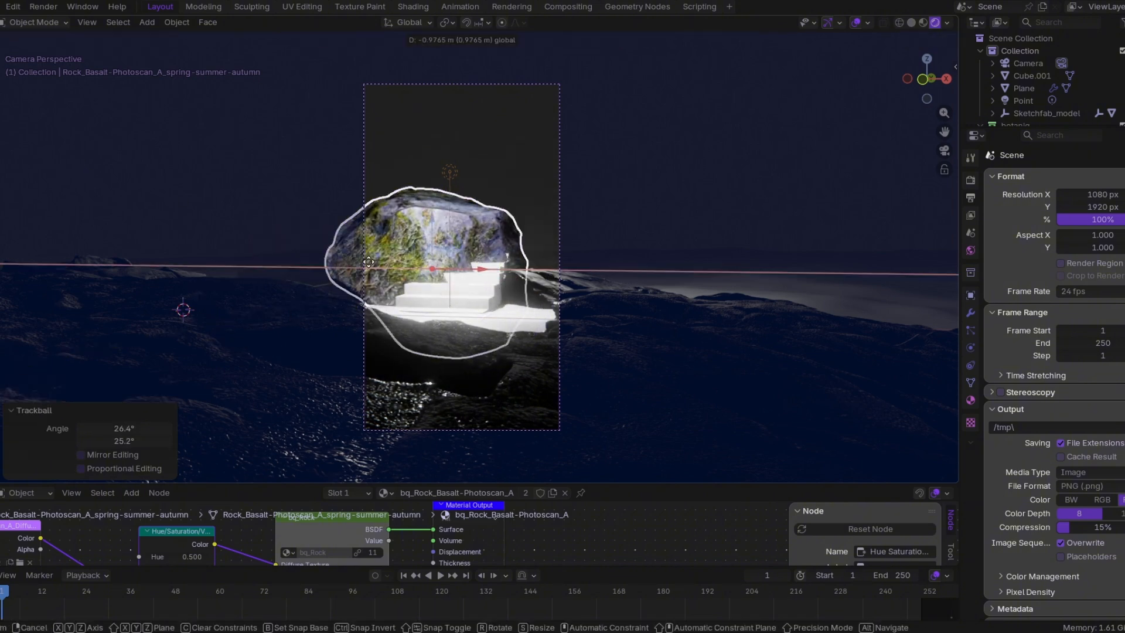
pyautogui.click(290, 264)
pyautogui.press('g')
pyautogui.press('y')
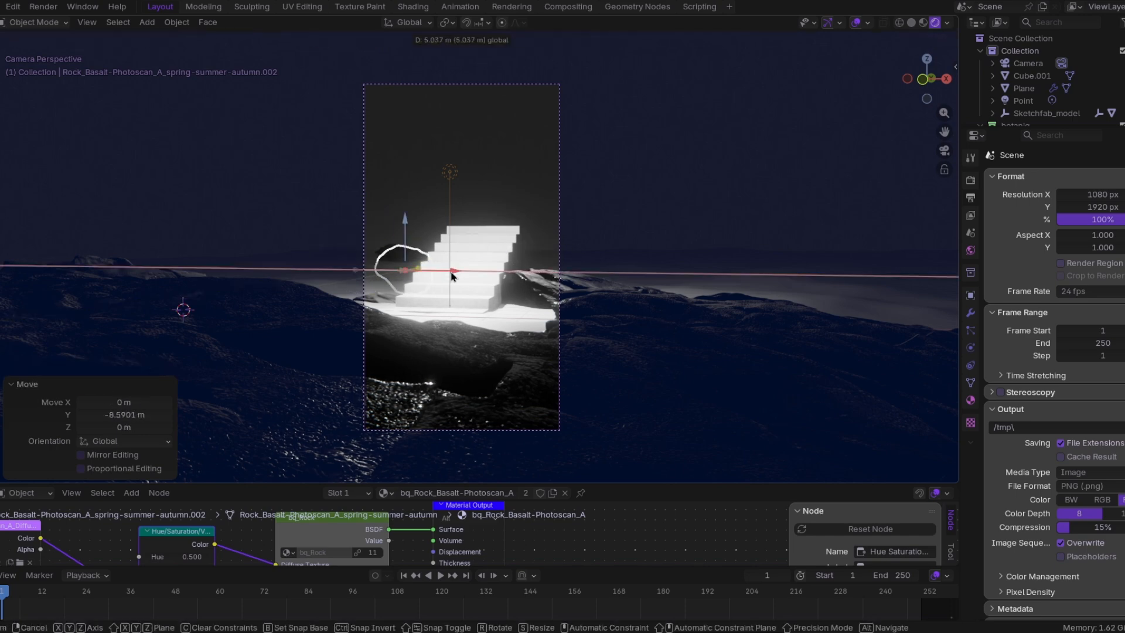
pyautogui.click(437, 261)
# Set the ocean plane's material to metallic 1.000 and roughness 0.063, and adjust its base color
pyautogui.click(669, 272)
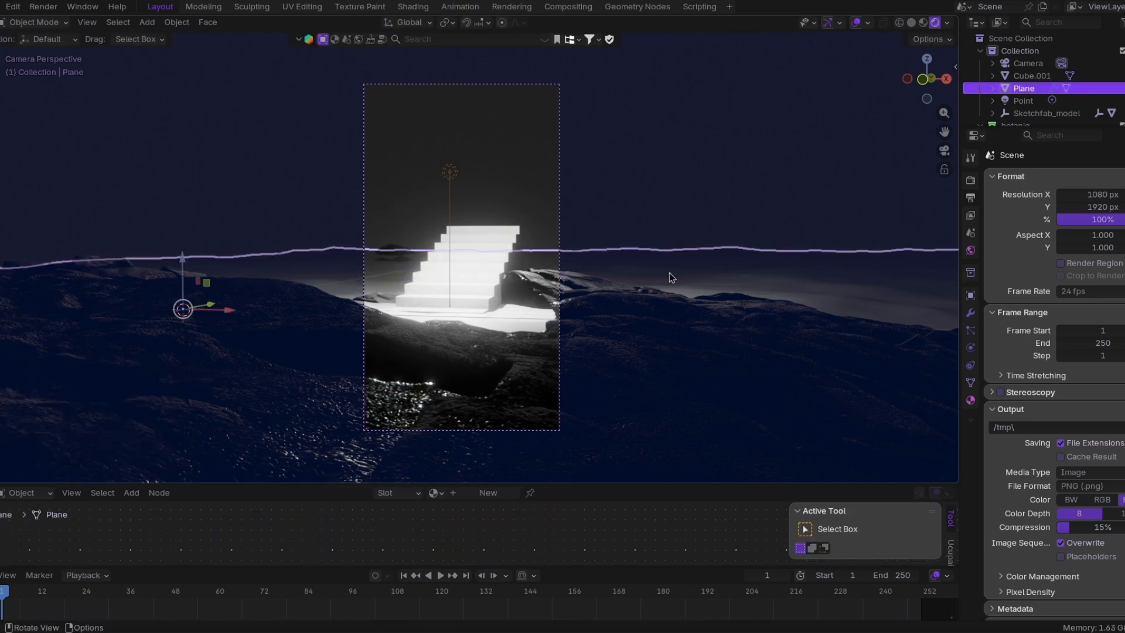
pyautogui.scroll(1, 669, 272)
pyautogui.click(970, 400)
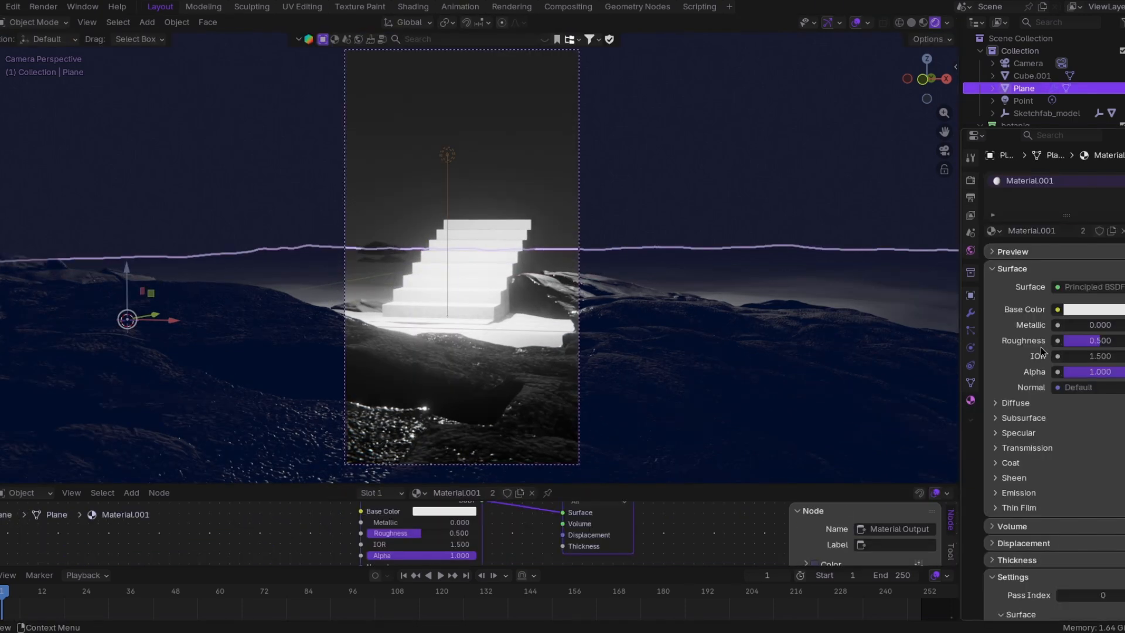
pyautogui.moveTo(1084, 324)
pyautogui.mouseDown()
pyautogui.moveTo(1118, 325)
pyautogui.moveTo(1088, 341)
pyautogui.mouseUp()
pyautogui.click(1093, 309)
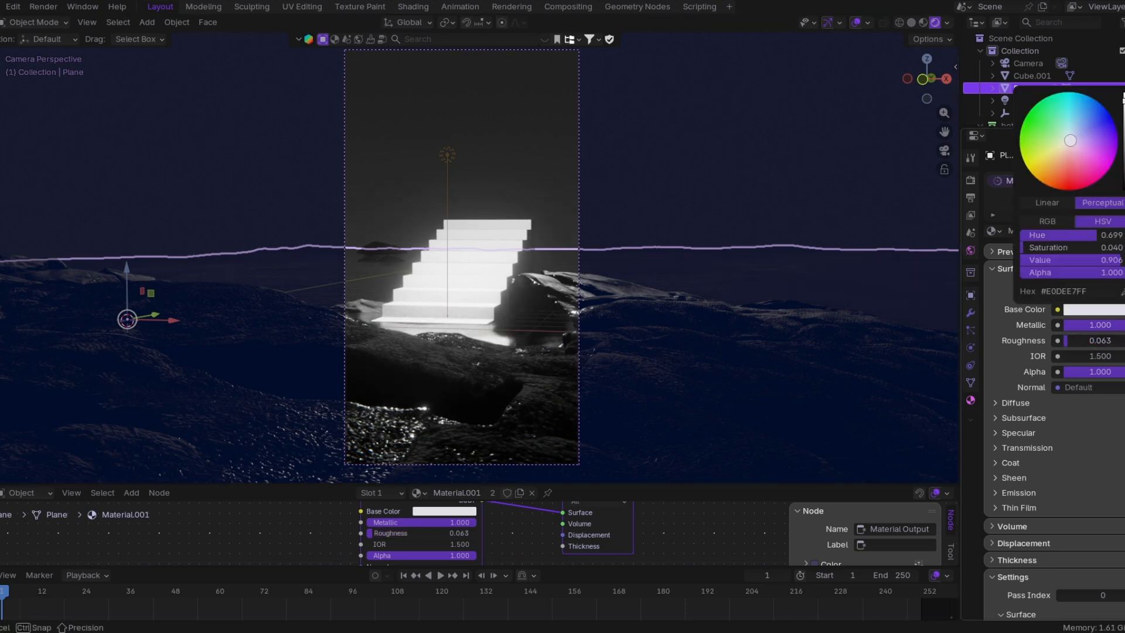
# Change the point light to a spot light with a blend of 1.000 and rotate it toward the staircase
pyautogui.click(447, 155)
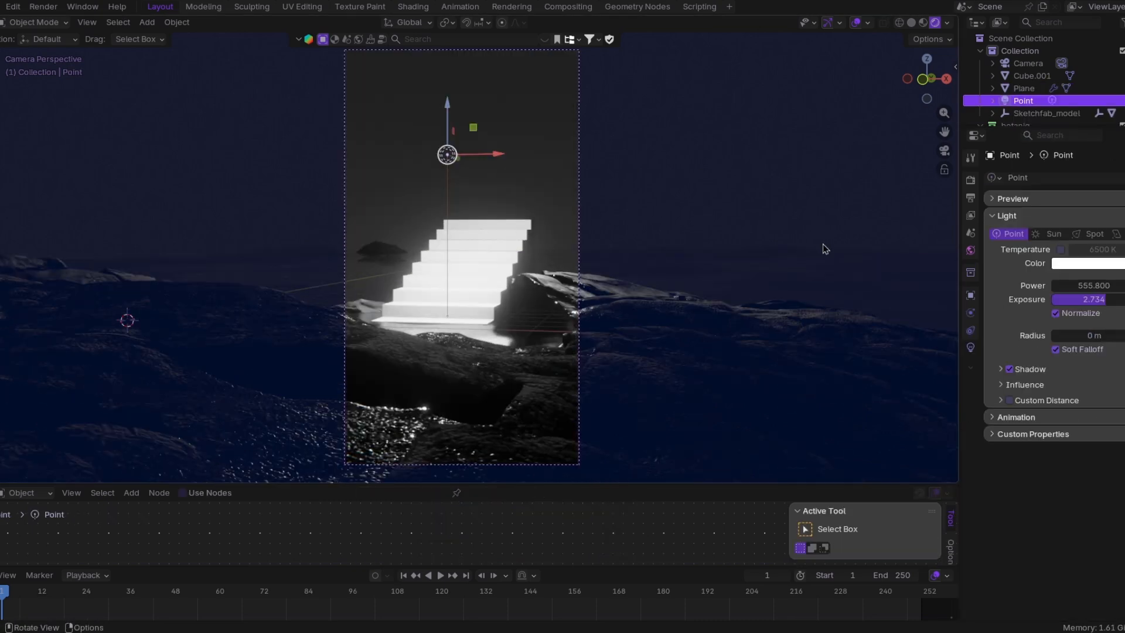
pyautogui.press('r')
pyautogui.press('r')
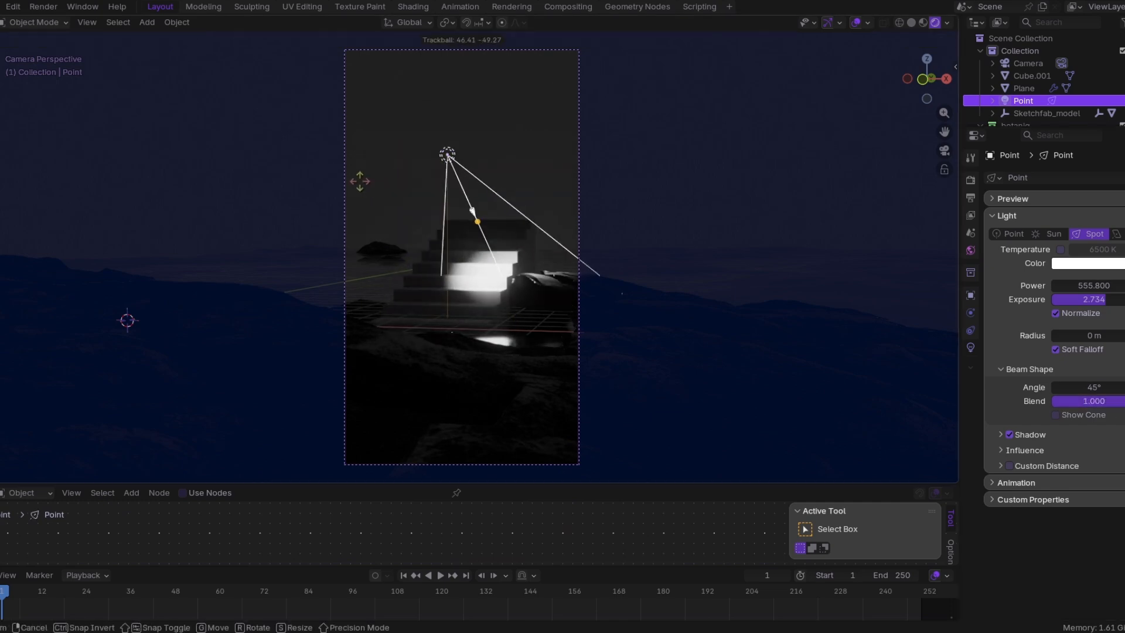
pyautogui.click(360, 181)
# Move the spot light to the upper-left corner of the camera frame and rotate it to aim at the steps
pyautogui.press('g')
pyautogui.click(460, 103)
pyautogui.press('r')
pyautogui.press('r')
pyautogui.click(366, 69)
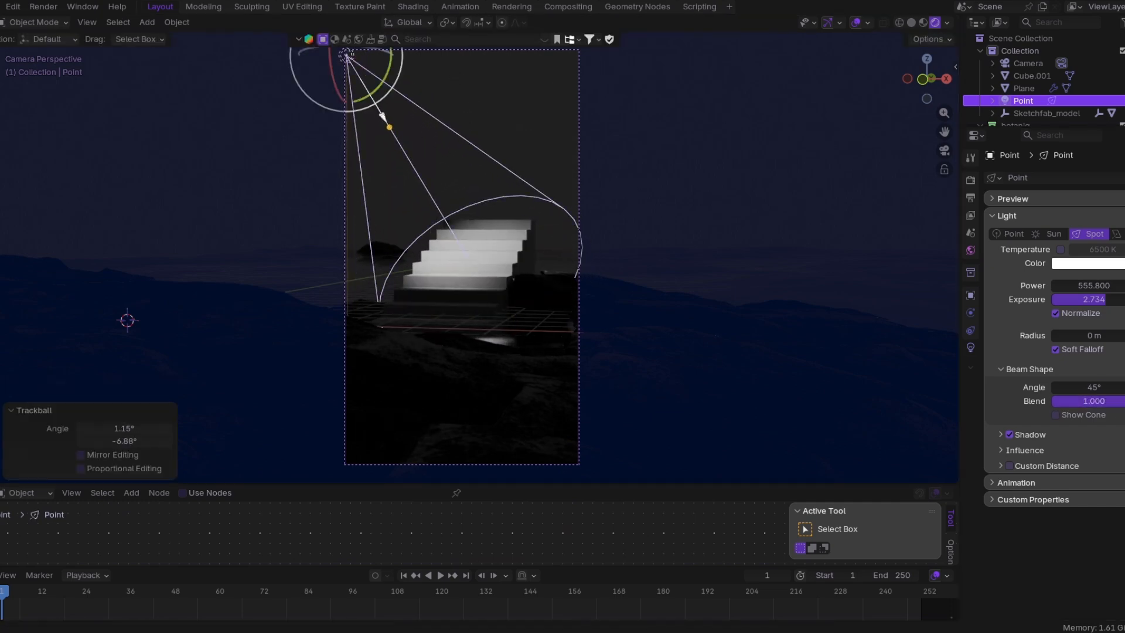
# Give the staircase material a red base color, #E70002, and adjust its roughness
pyautogui.click(472, 258)
pyautogui.click(1091, 309)
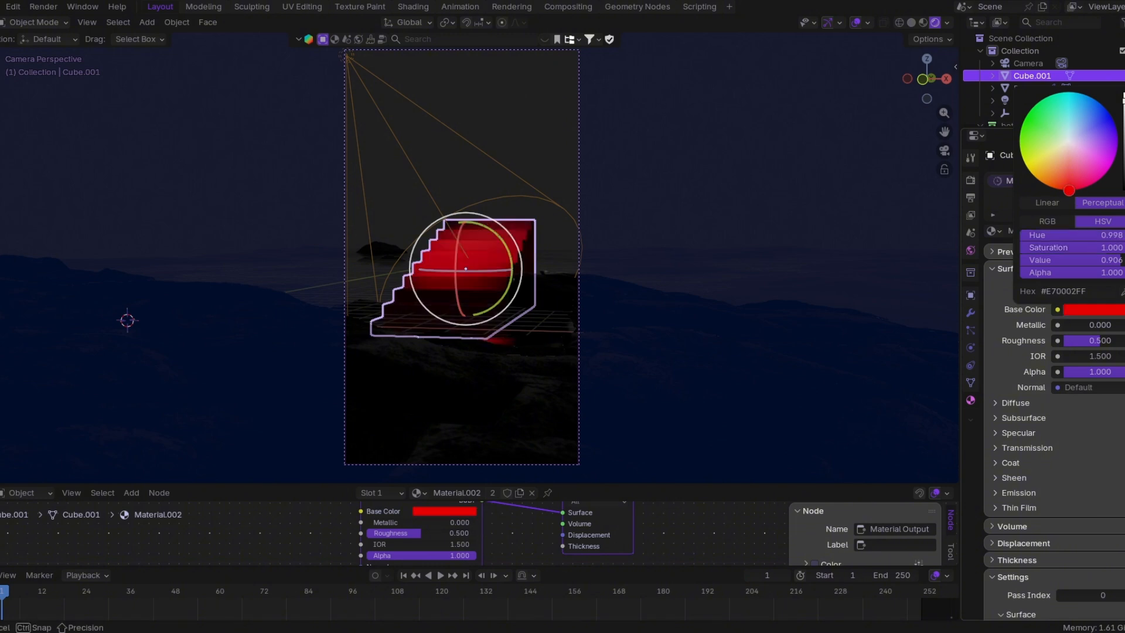
pyautogui.moveTo(1095, 341); pyautogui.dragTo(1080, 341)
pyautogui.moveTo(698, 489); pyautogui.dragTo(698, 516)
pyautogui.scroll(1, 548, 309)
# Search BlenderKit's HDRs for "sky" and filter the results to show free assets first
pyautogui.click(636, 358)
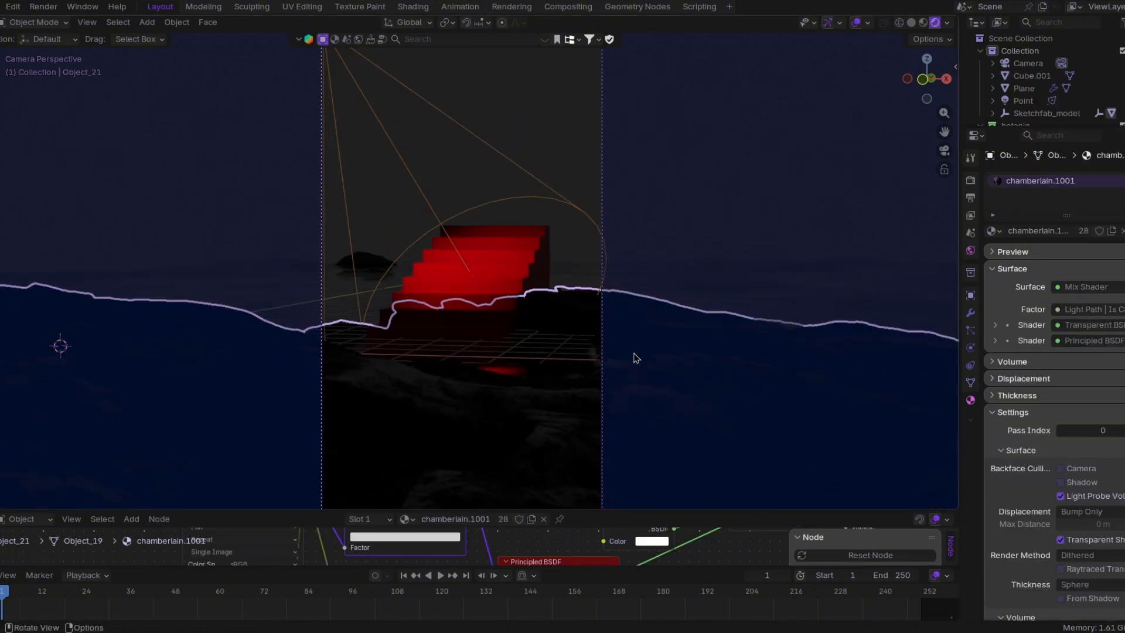
pyautogui.click(955, 67)
pyautogui.click(950, 123)
pyautogui.click(847, 148)
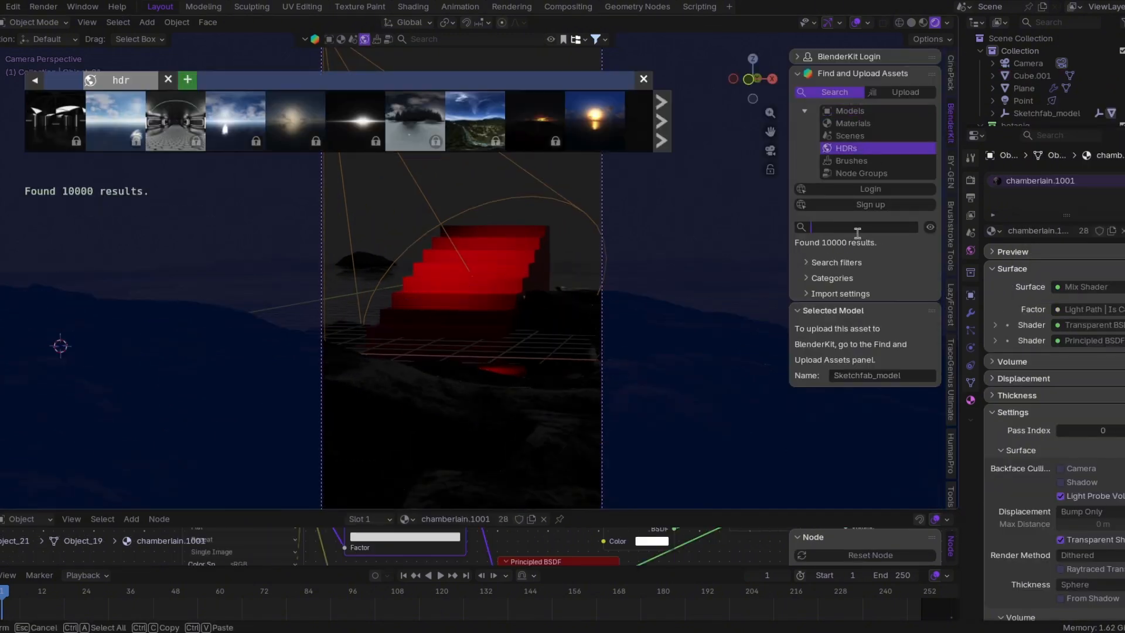
pyautogui.write('sky')
pyautogui.press('Return')
pyautogui.click(668, 121)
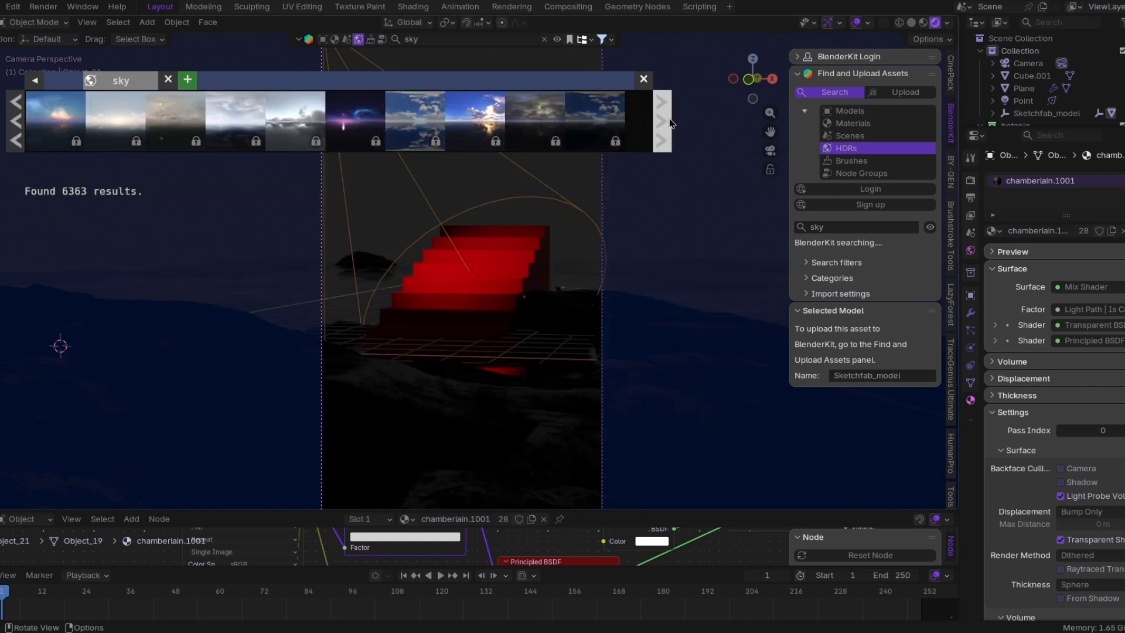
pyautogui.click(836, 262)
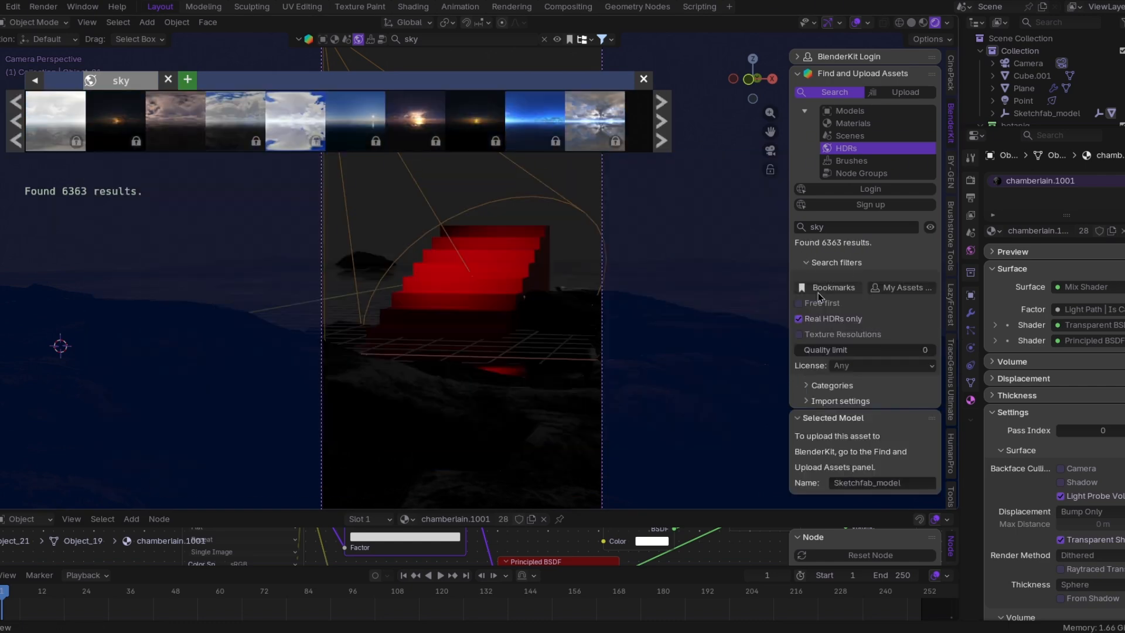
pyautogui.click(819, 302)
# Download the Pure Sky HDR at 4096 resolution as the world background and browse further sky HDRs
pyautogui.moveTo(608, 119)
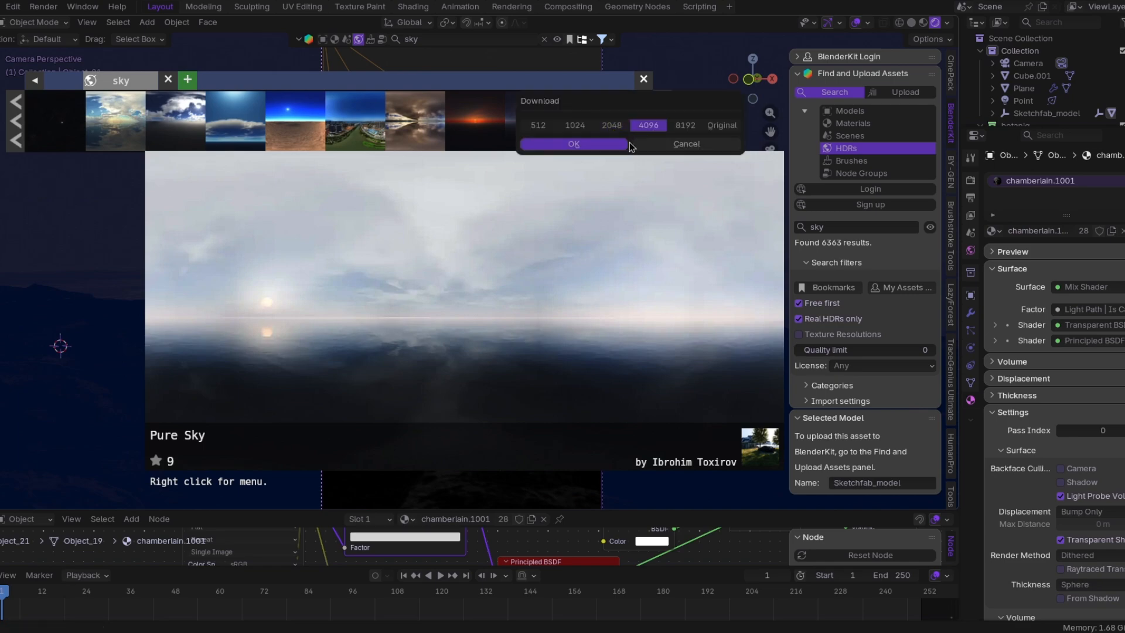
pyautogui.click(626, 144)
pyautogui.moveTo(288, 509); pyautogui.dragTo(288, 419)
pyautogui.click(668, 117)
pyautogui.moveTo(87, 114)
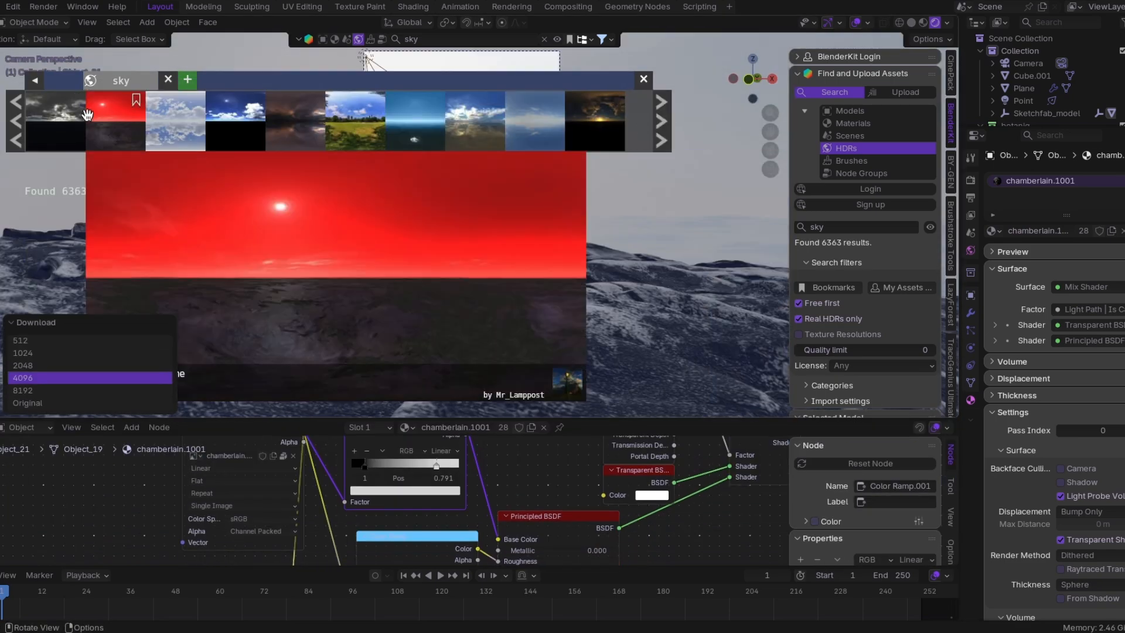
# Show the world shader nodes and set the Background strength to 0.300
pyautogui.click(1, 431)
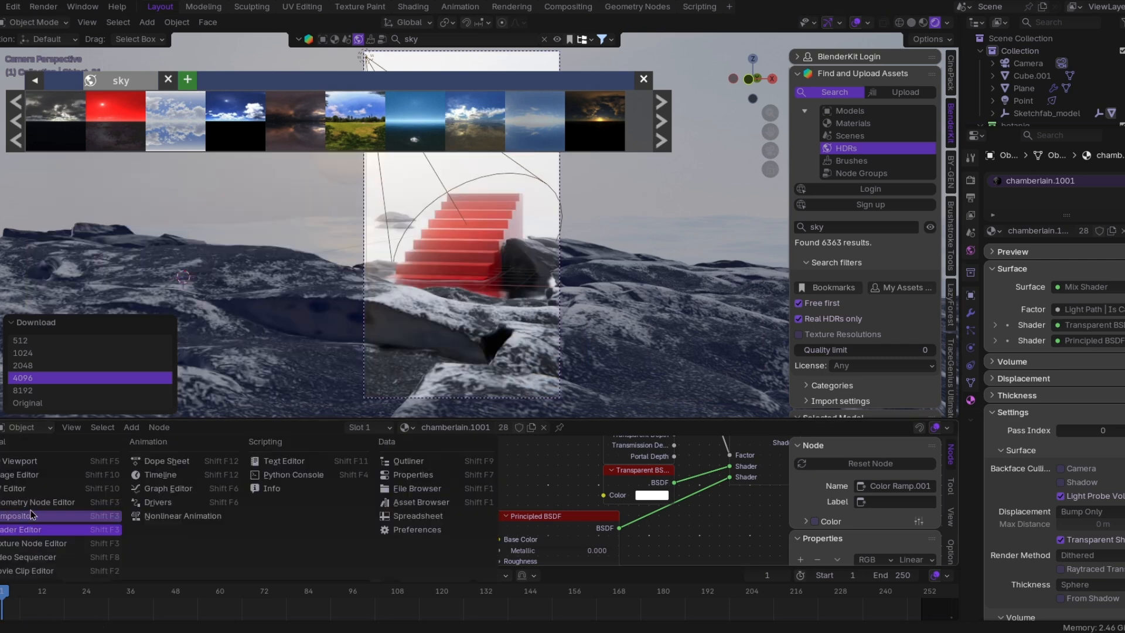
pyautogui.click(24, 427)
pyautogui.click(24, 458)
pyautogui.moveTo(504, 495); pyautogui.dragTo(498, 483, button='middle')
pyautogui.moveTo(458, 445); pyautogui.dragTo(536, 465)
pyautogui.moveTo(524, 495); pyautogui.dragTo(482, 494)
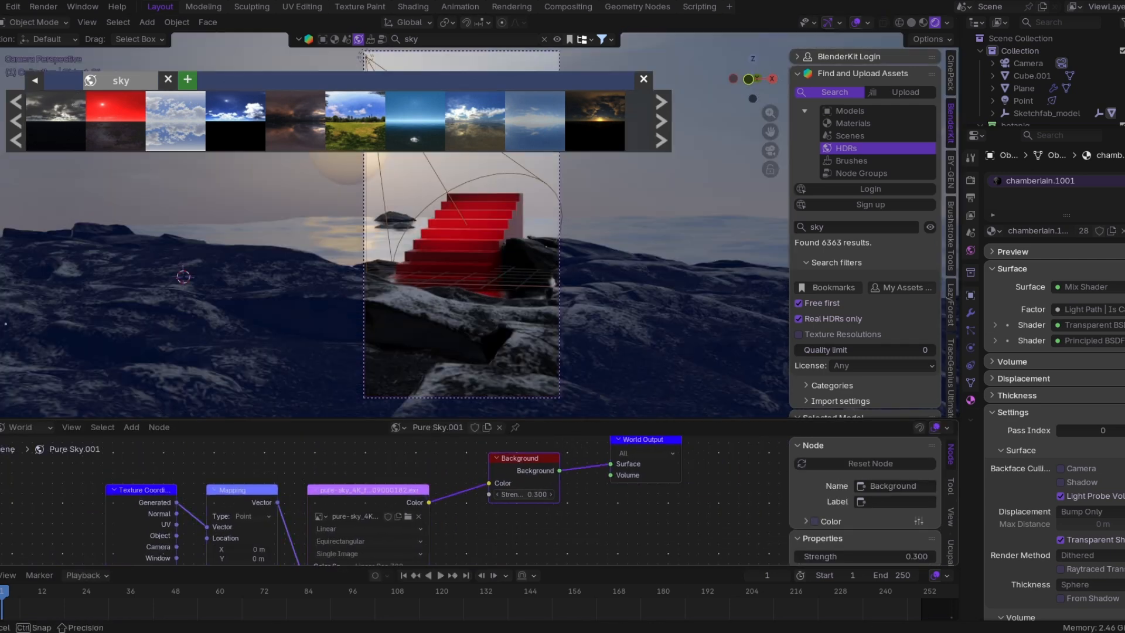
pyautogui.moveTo(609, 418); pyautogui.dragTo(592, 468)
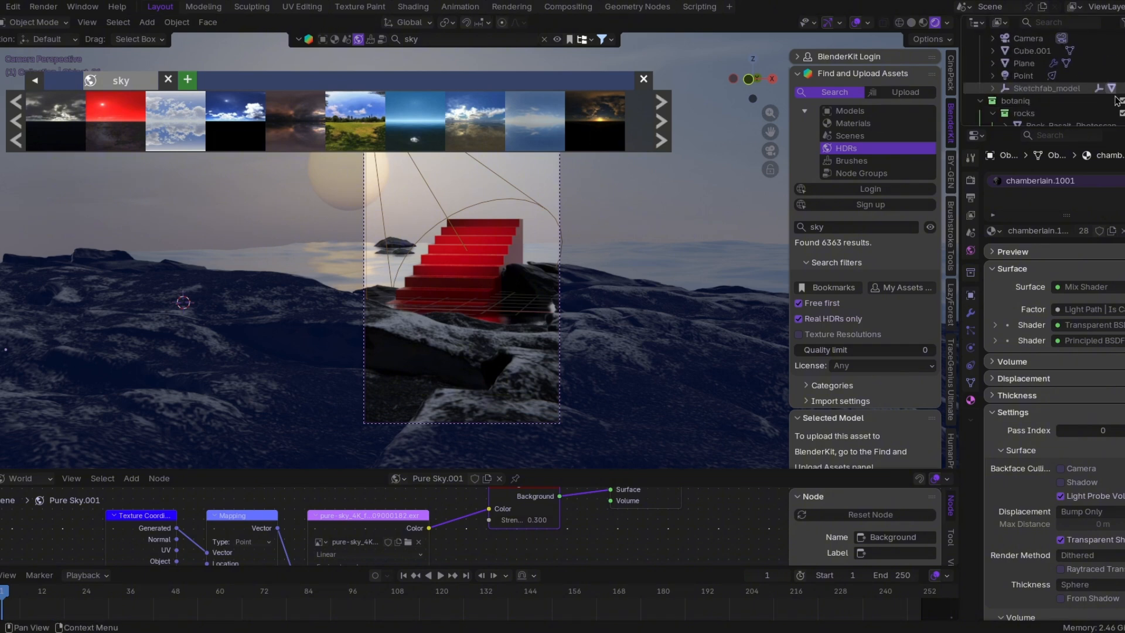
# Hide the spot light and set the camera's clip end to 238 m
pyautogui.click(1124, 76)
pyautogui.scroll(-1, 613, 283)
pyautogui.scroll(1, 650, 272)
pyautogui.click(665, 264)
pyautogui.click(1037, 38)
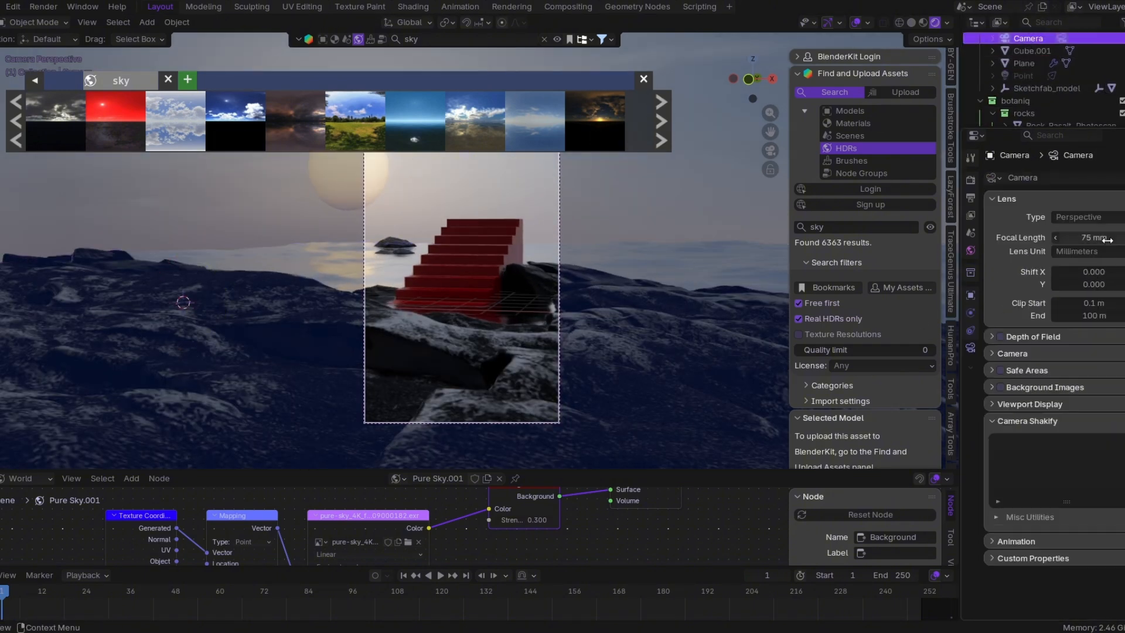
# Replace the world background with the Low cloudy sky HDR at 4096 resolution and set its Background strength to 1.100
pyautogui.click(59, 126)
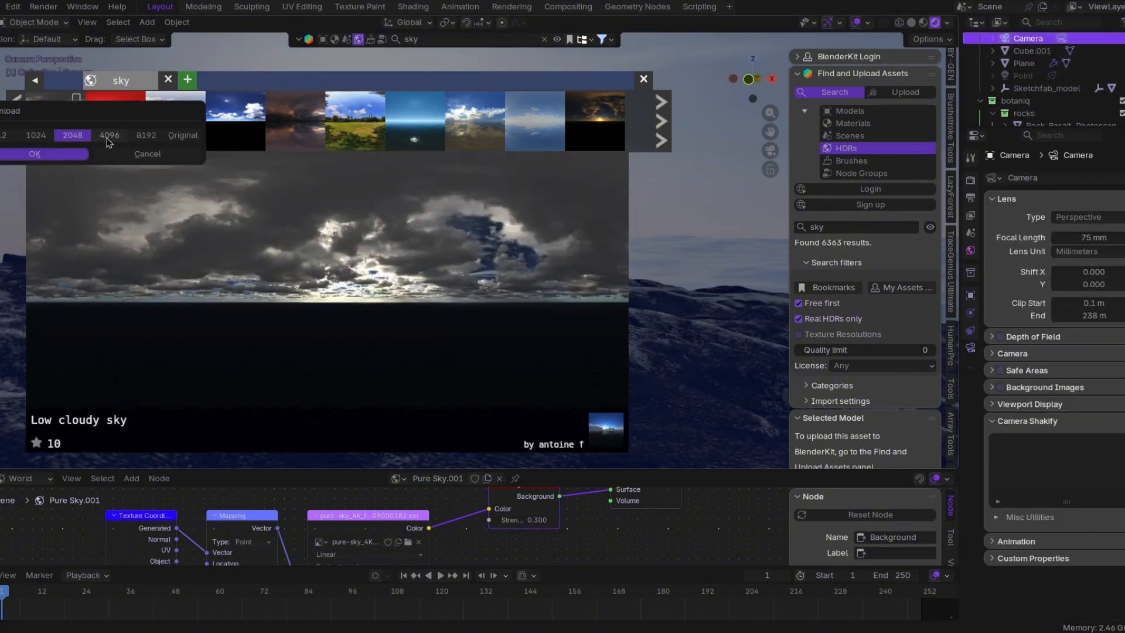
pyautogui.click(109, 137)
pyautogui.click(36, 153)
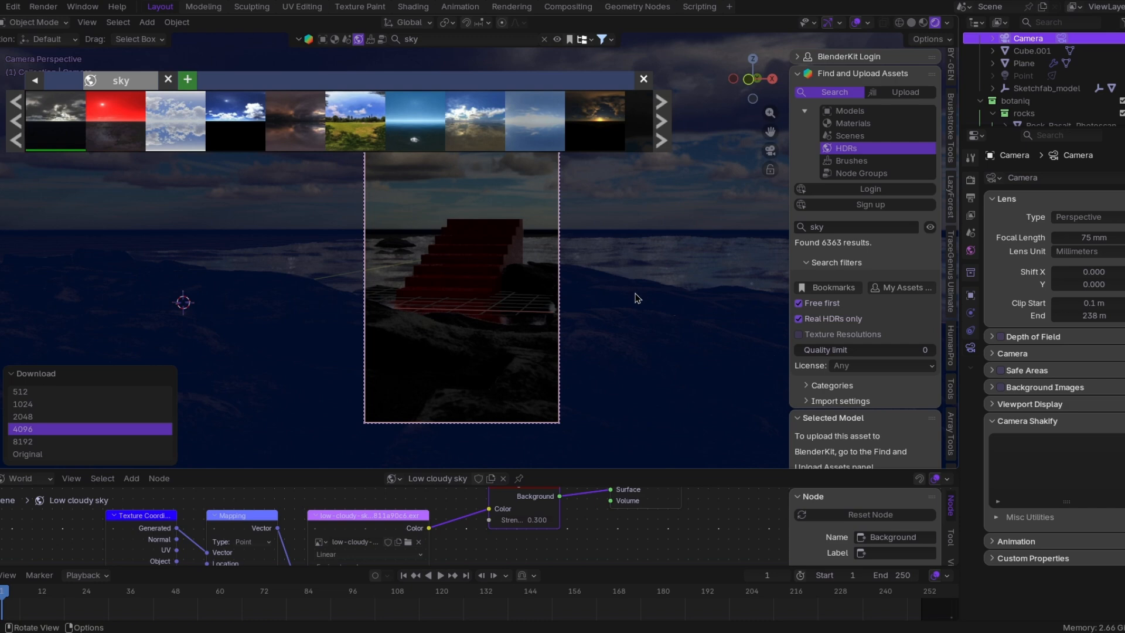
pyautogui.moveTo(525, 520); pyautogui.dragTo(583, 520)
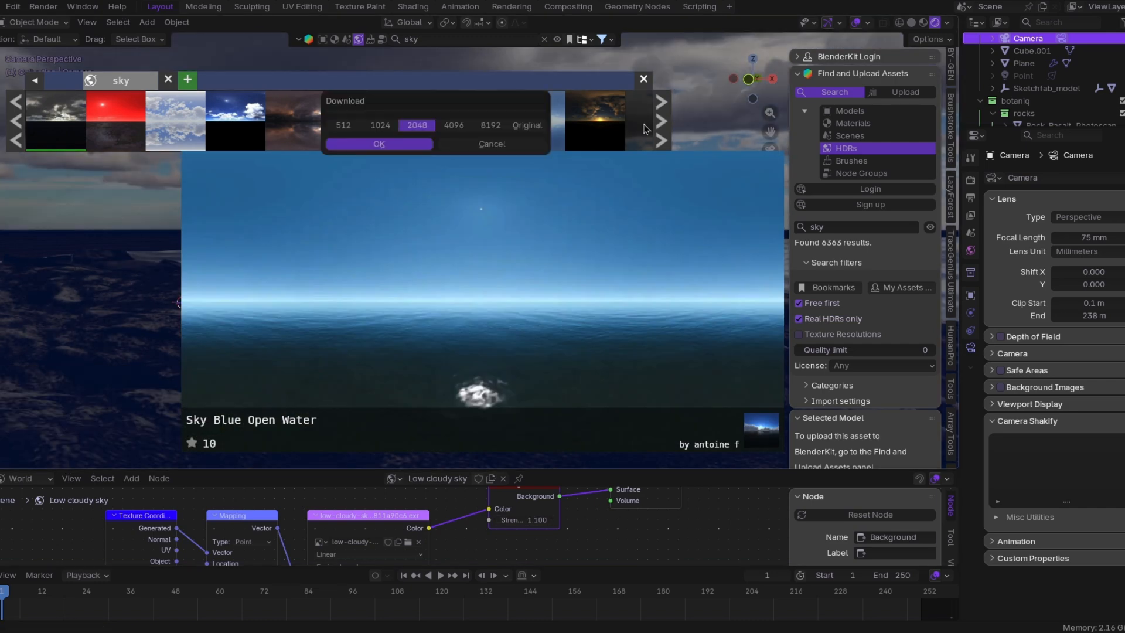
# Replace the world background with the Infinite Real Sky HD - Cloudy Sunset HDR at 4096 resolution
pyautogui.scroll(-5, 542, 120)
pyautogui.click(542, 117)
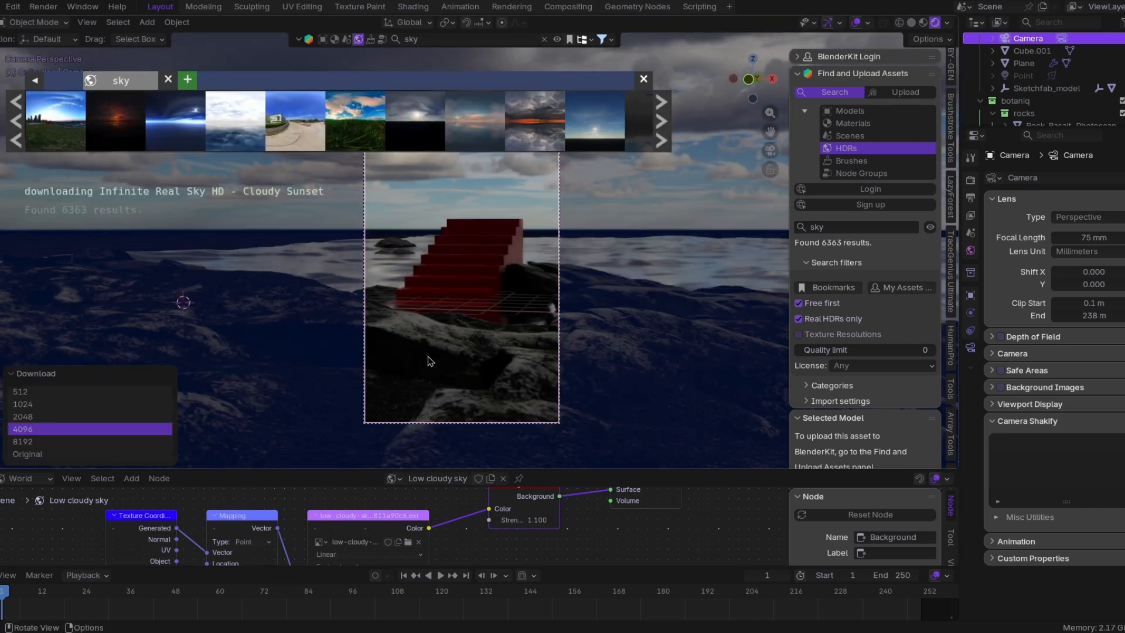
# Rotate the large rocky terrain to give the shoreline in front of the staircase a different shape
pyautogui.click(613, 352)
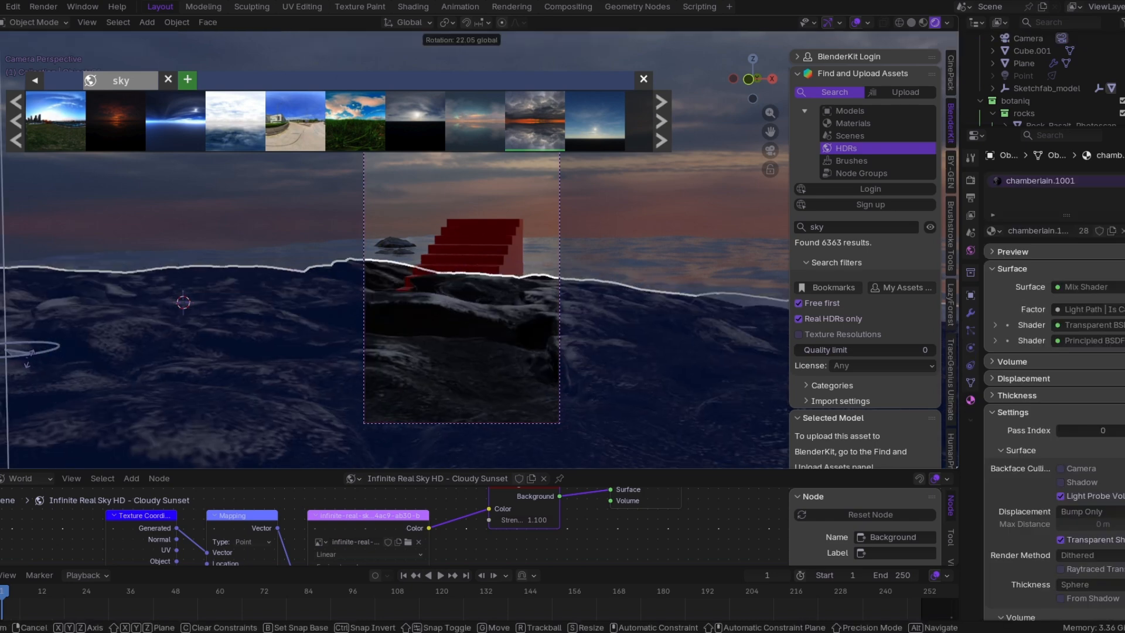
pyautogui.press('r')
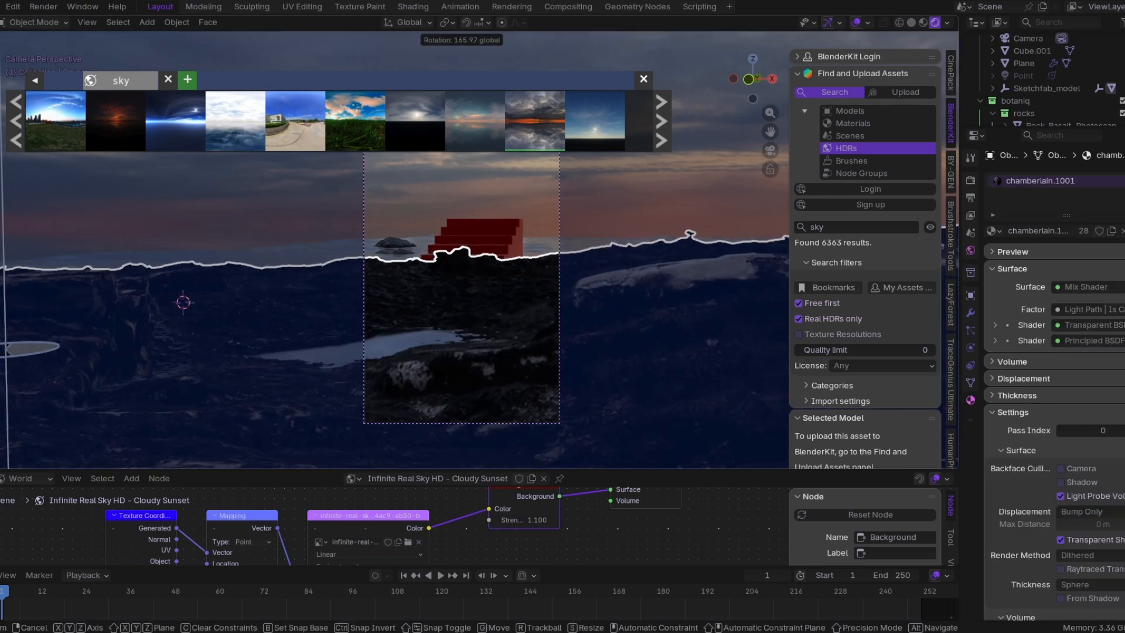
pyautogui.press('Return')
pyautogui.press('r')
pyautogui.press('r')
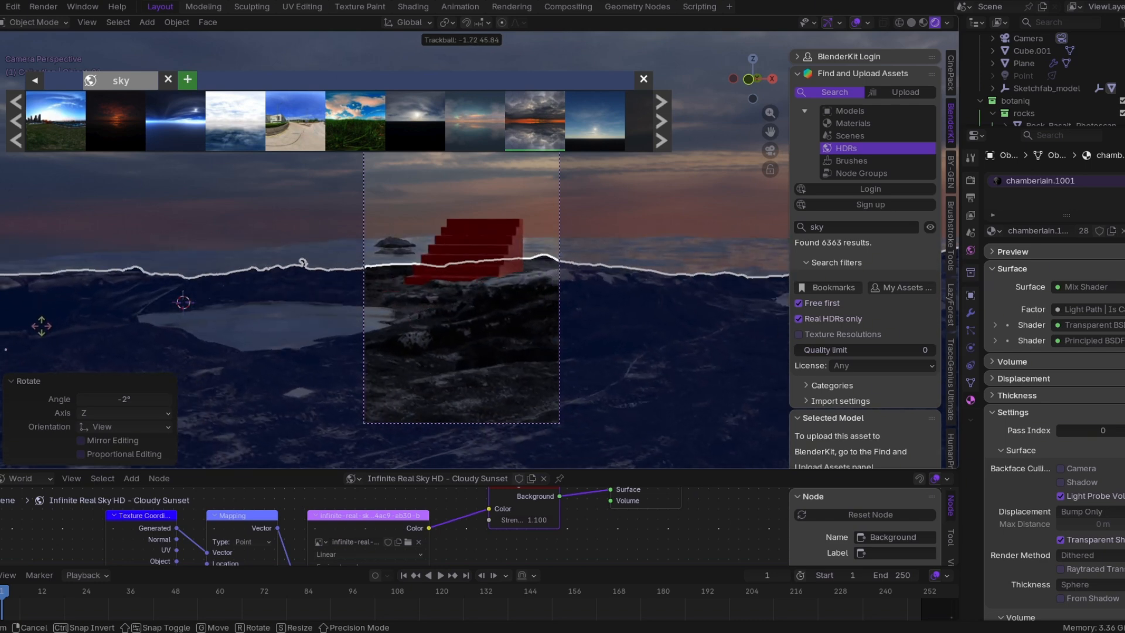
pyautogui.press('Escape')
# Move the ocean plane sideways along the global X axis
pyautogui.click(183, 321)
pyautogui.press('g')
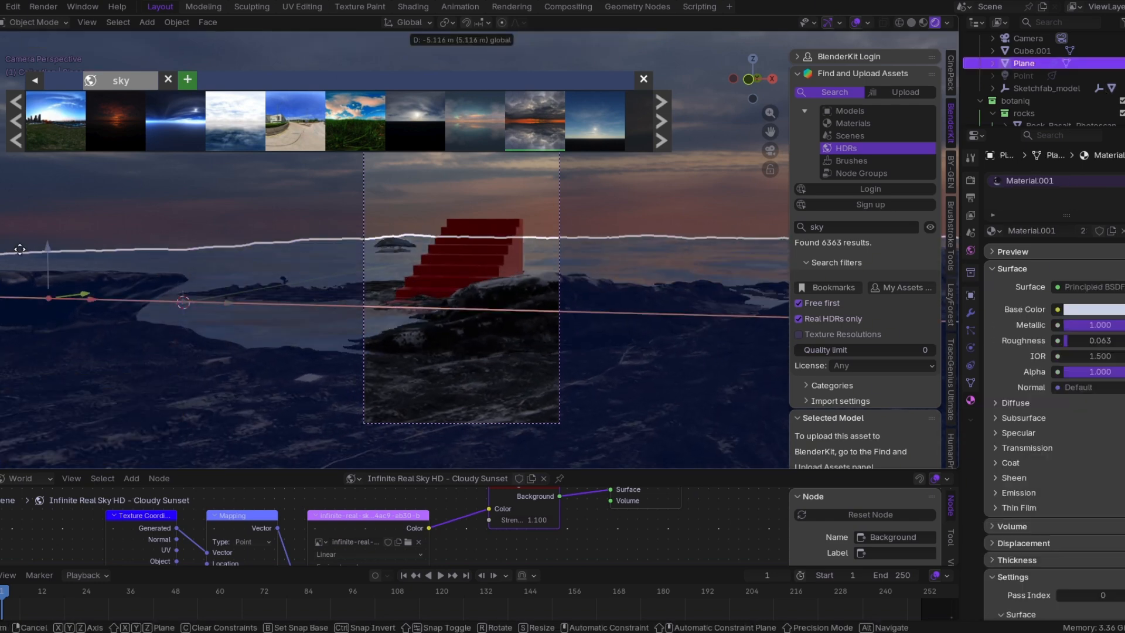
pyautogui.click(623, 200)
# Move the staircase along the global Y axis and narrow it by scaling X to 0.859
pyautogui.click(484, 261)
pyautogui.press('g')
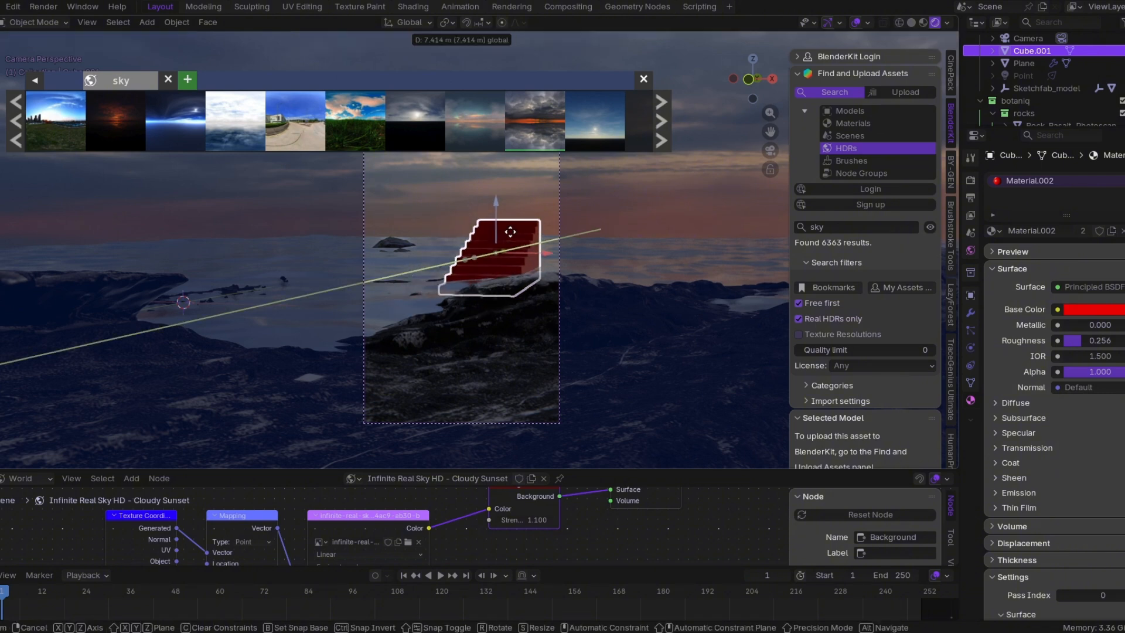
pyautogui.click(516, 251)
pyautogui.press('s')
pyautogui.click(521, 238)
pyautogui.press('s')
pyautogui.click(519, 239)
# Change the staircase material's Base Color from red to off-white
pyautogui.click(1093, 309)
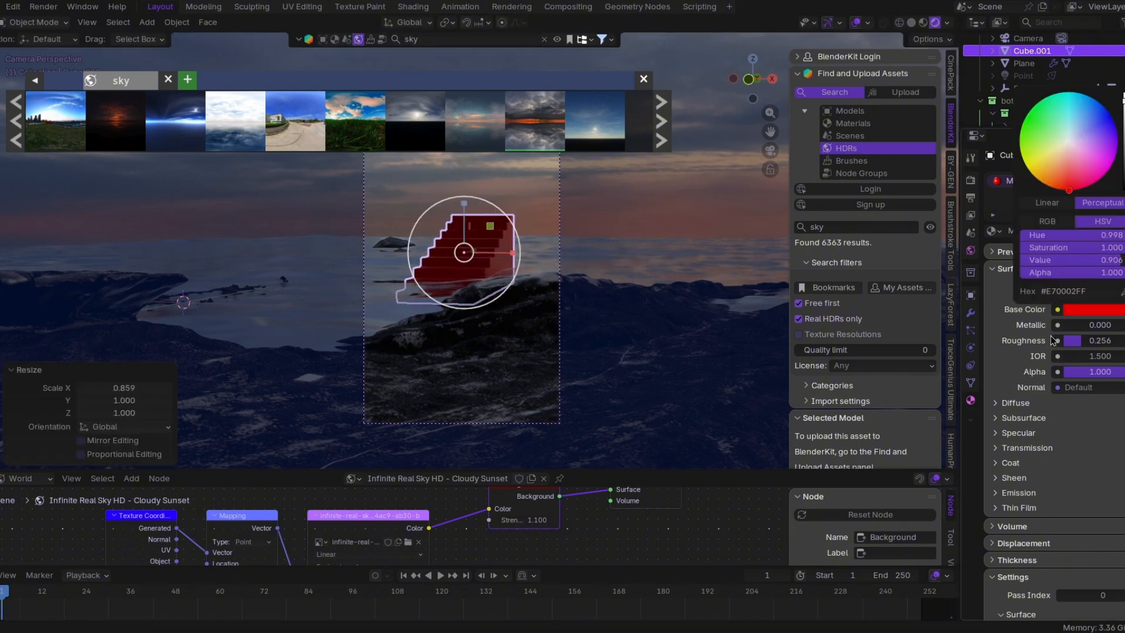
pyautogui.click(1059, 126)
pyautogui.moveTo(623, 239); pyautogui.dragTo(599, 283, button='middle')
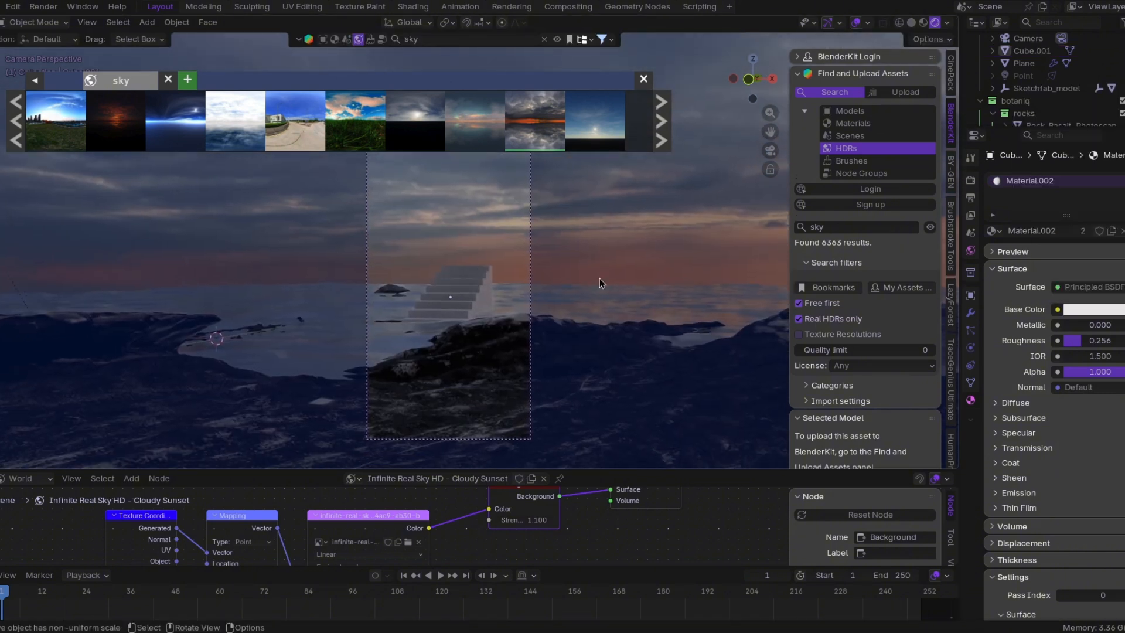
# Replace the world background with the Cloudy sky dome HDR at 4096 resolution and set its mapping Z rotation to 156°
pyautogui.click(666, 134)
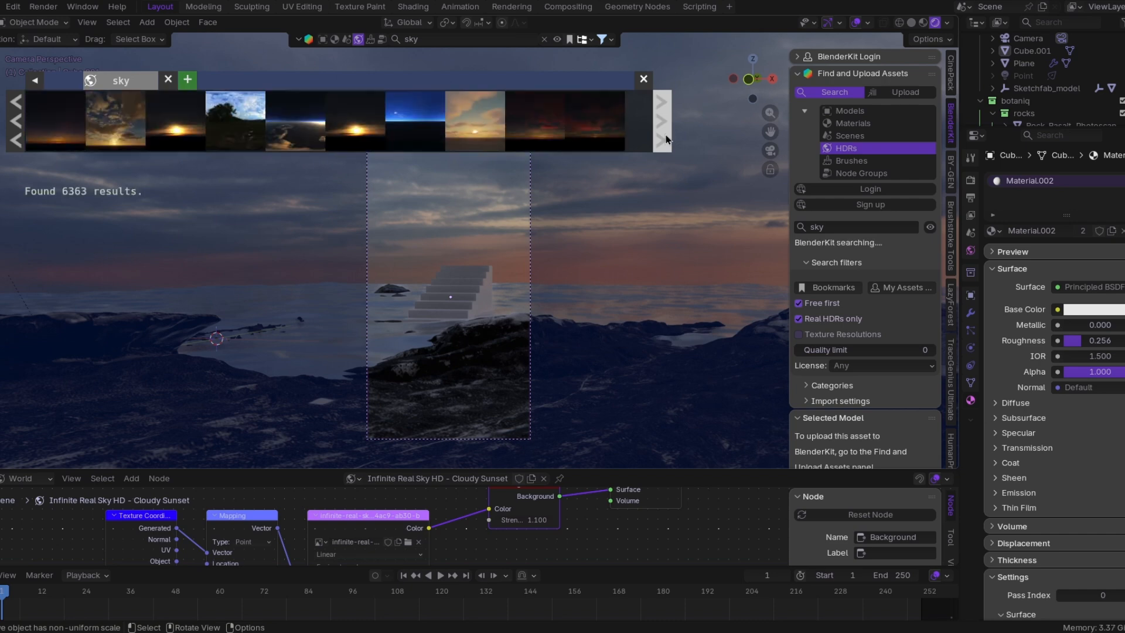
pyautogui.click(54, 111)
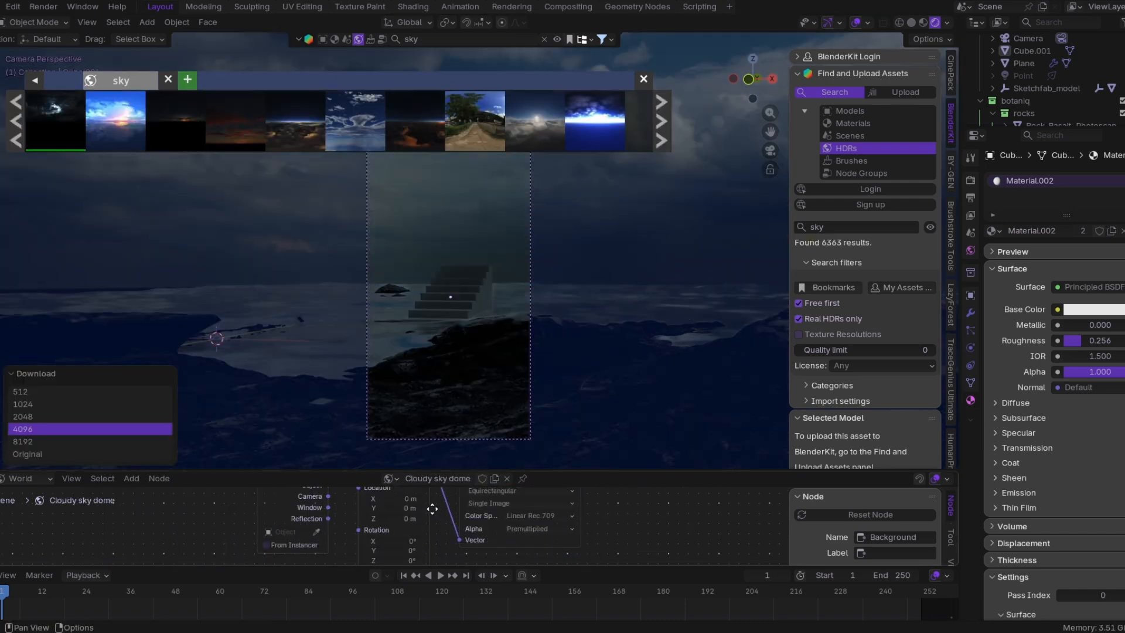
pyautogui.moveTo(383, 536)
pyautogui.mouseDown()
pyautogui.moveTo(430, 536)
pyautogui.moveTo(381, 536)
pyautogui.mouseUp()
pyautogui.scroll(2, 640, 276)
pyautogui.click(643, 79)
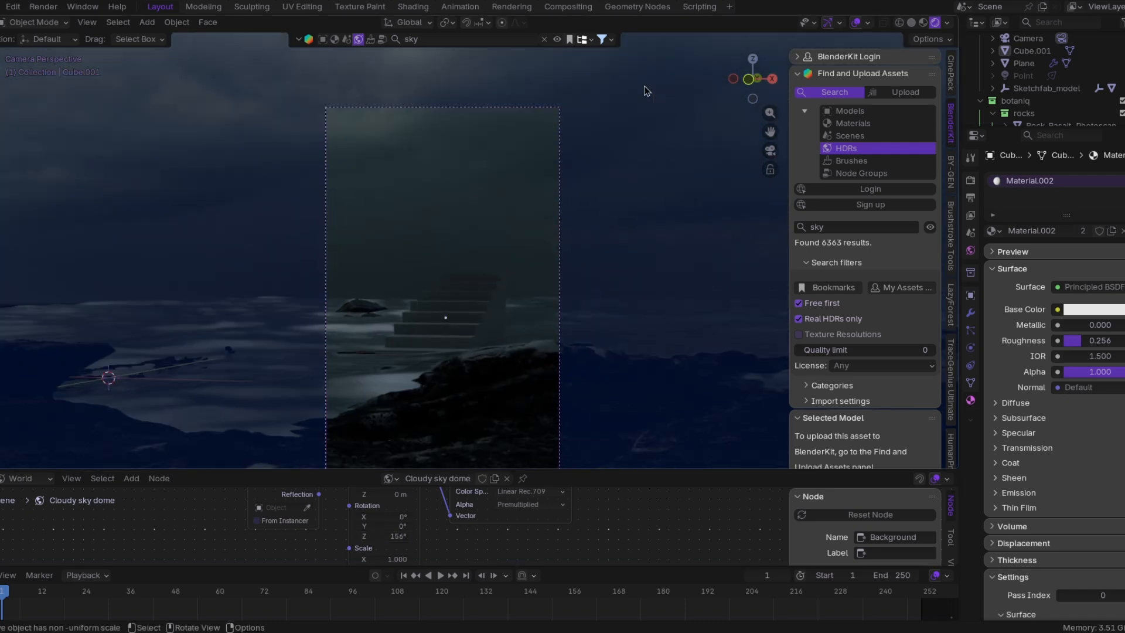
# Select the ocean plane and set its material's Roughness to 0.000
pyautogui.scroll(-1, 646, 91)
pyautogui.moveTo(770, 132); pyautogui.dragTo(764, 76)
pyautogui.scroll(1, 662, 252)
pyautogui.click(662, 252)
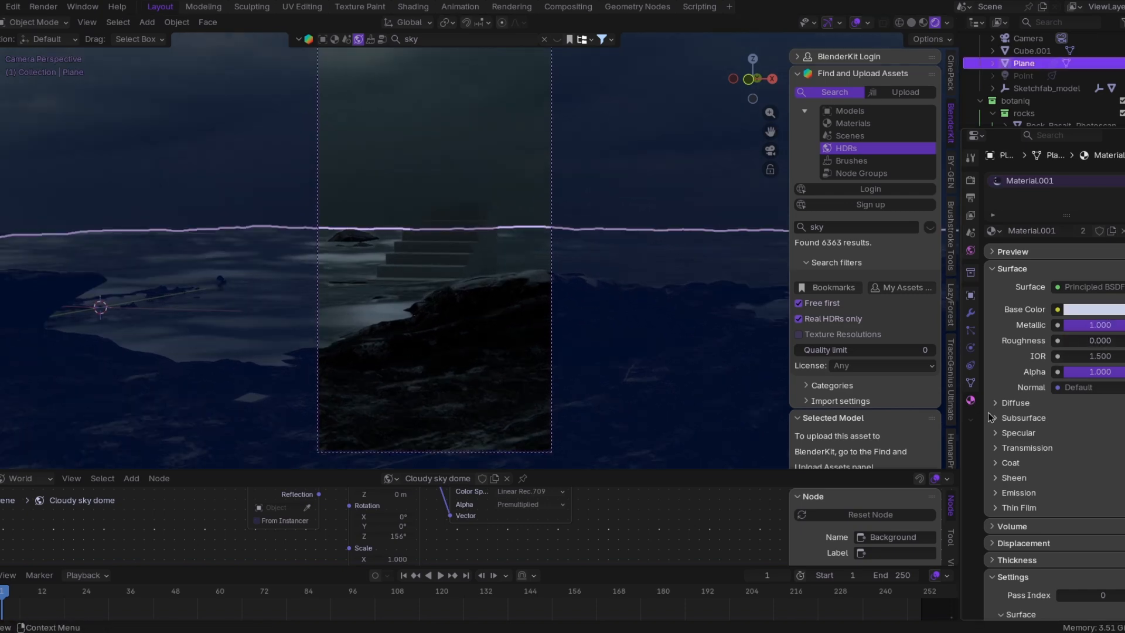
# Try the Cycles render engine on the scene and switch back to EEVEE
pyautogui.click(971, 181)
pyautogui.click(1083, 180)
pyautogui.click(1081, 219)
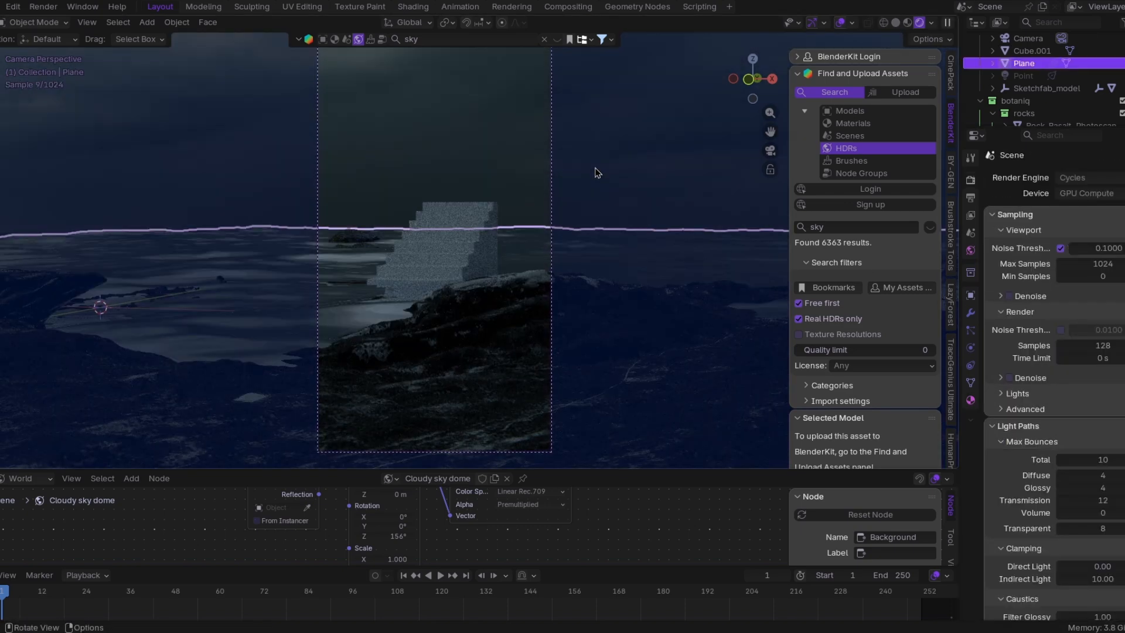
pyautogui.scroll(-2, 538, 205)
pyautogui.click(1083, 178)
pyautogui.click(1081, 193)
# Set the sky HDR's mapping Z rotation to -160° while viewing through the camera
pyautogui.scroll(1, 575, 244)
pyautogui.moveTo(574, 243); pyautogui.dragTo(698, 251, button='middle')
pyautogui.press('KP_0')
pyautogui.moveTo(424, 492); pyautogui.dragTo(240, 492)
# Animate the ocean waves by keyframing the Ocean modifier's Time at 14.90 on frame 1 and a higher value on frame 250
pyautogui.click(477, 377)
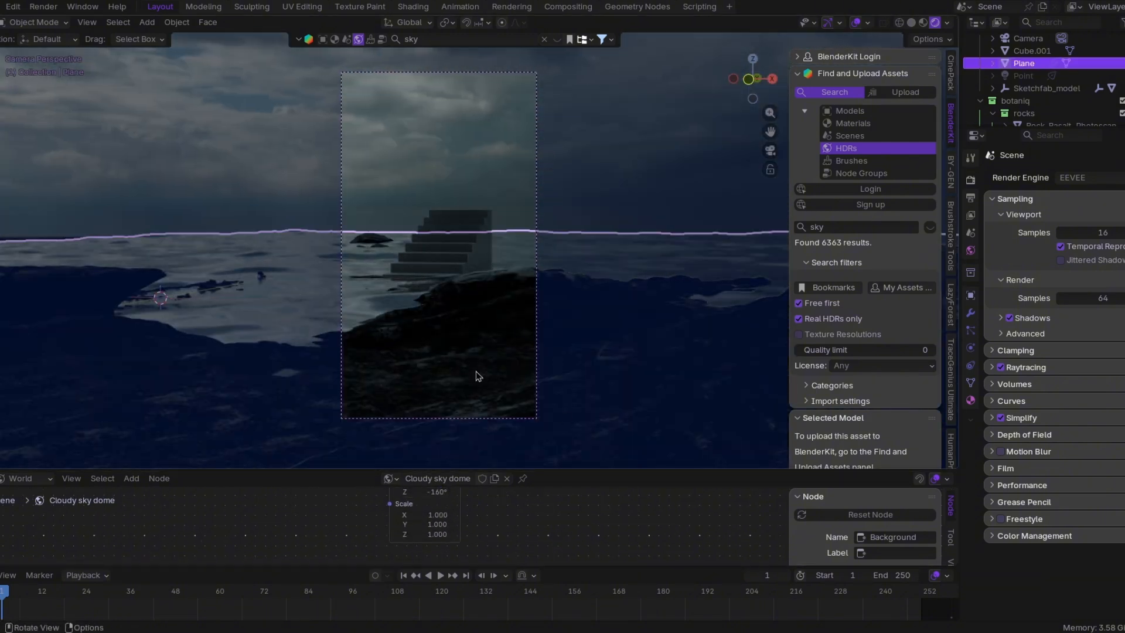
pyautogui.click(970, 400)
pyautogui.click(970, 313)
pyautogui.press('i')
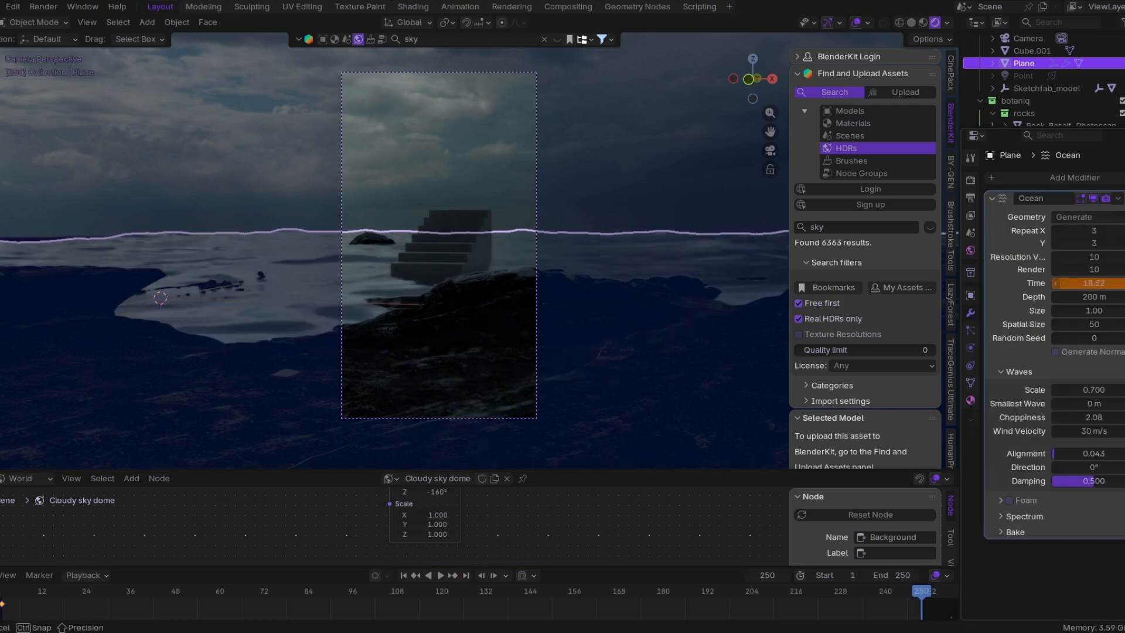
pyautogui.rightClick(1094, 283)
pyautogui.click(1093, 284)
pyautogui.hotkey('shift', 'Left')
# Set the Time keyframes' interpolation to Linear and play the animation
pyautogui.rightClick(856, 605)
pyautogui.moveTo(848, 535)
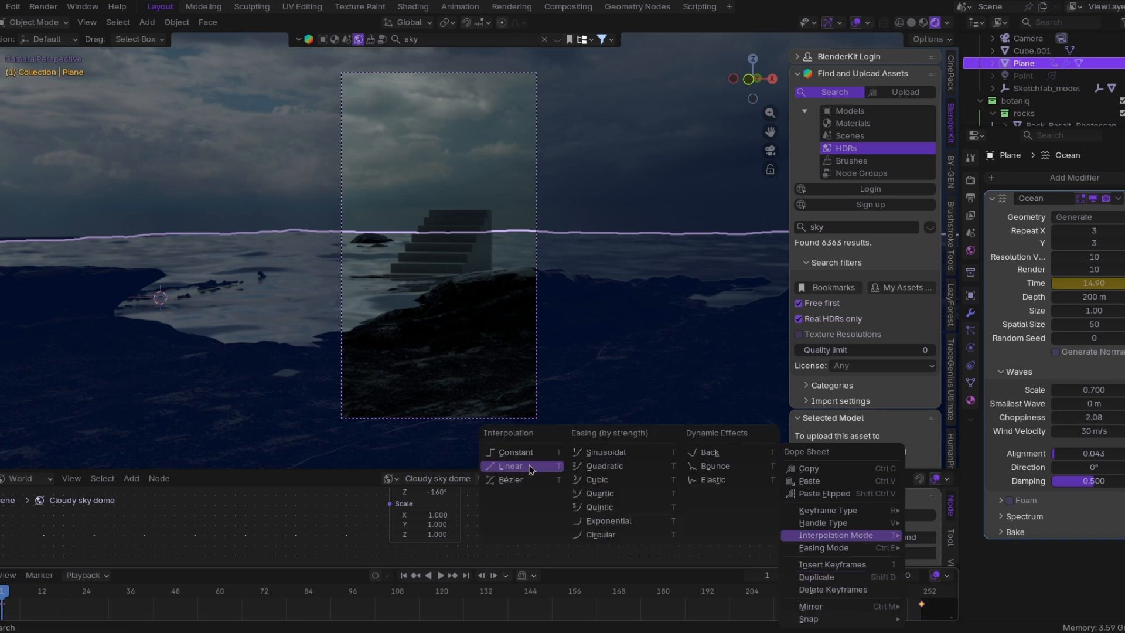
pyautogui.click(530, 469)
pyautogui.press('space')
# Reposition the large rocky terrain around the staircase while the animation plays
pyautogui.click(530, 317)
pyautogui.press('g')
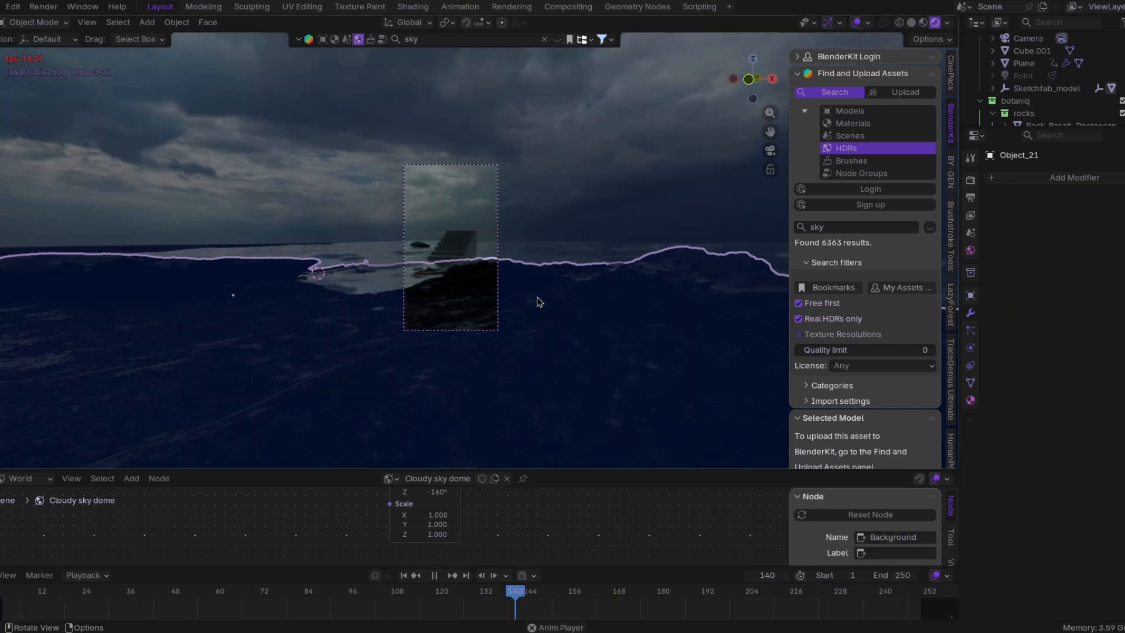
pyautogui.click(617, 282)
pyautogui.scroll(5, 577, 216)
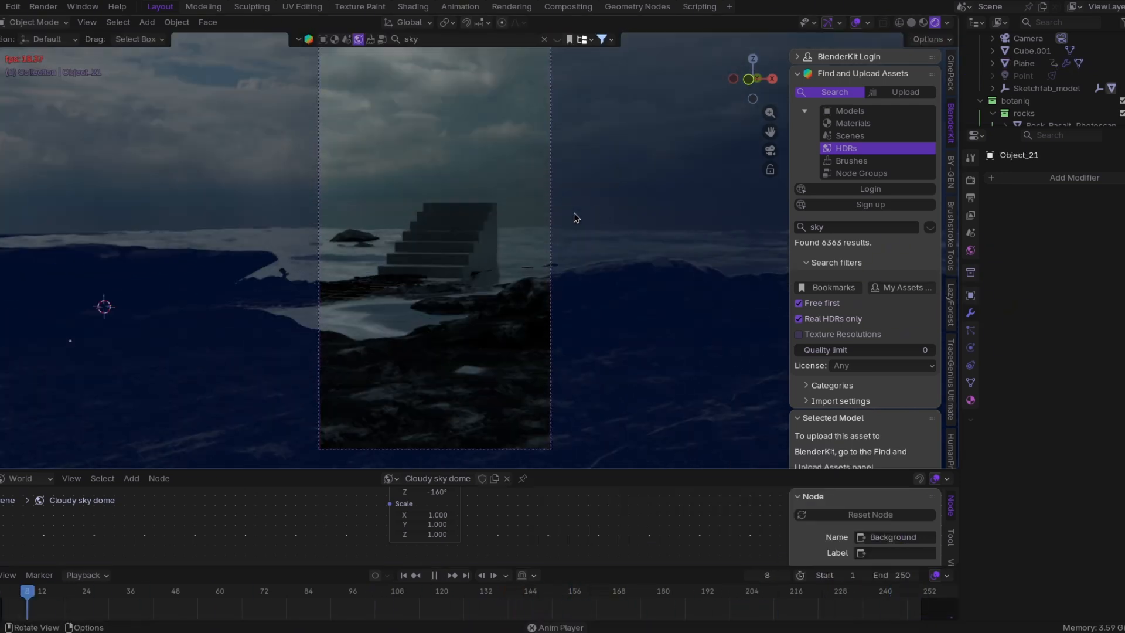
# Stop playback, raise the staircase about 0.7 m and turn its steps more toward the camera
pyautogui.click(444, 257)
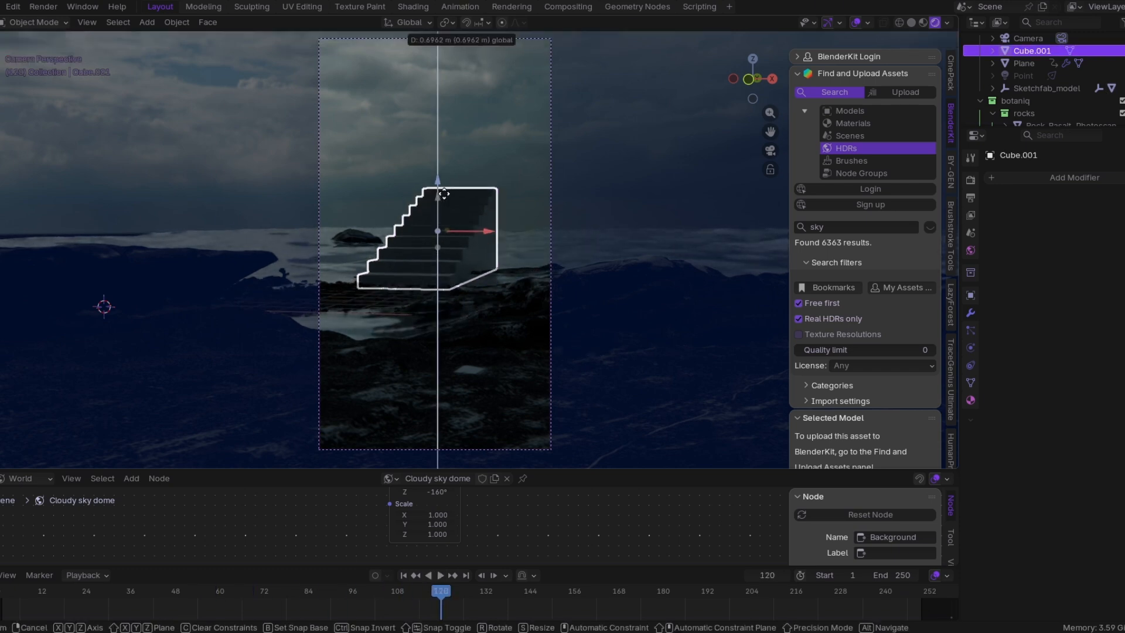
pyautogui.hotkey('alt', 'a')
pyautogui.moveTo(466, 238); pyautogui.dragTo(515, 222)
pyautogui.click(609, 183)
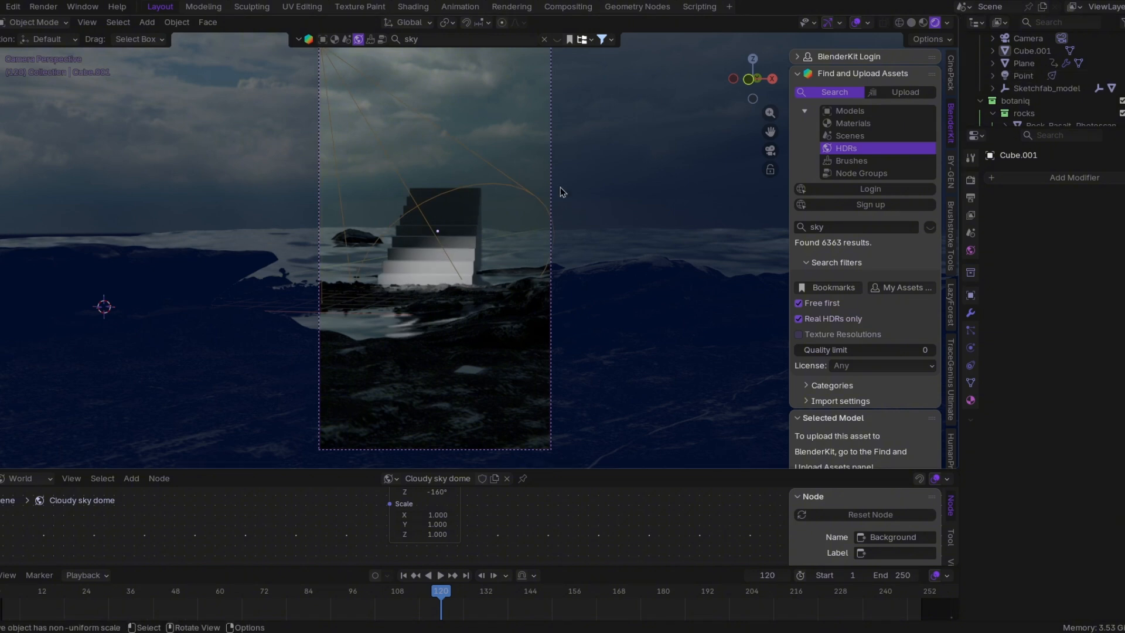
# Move the spot light up and away from the staircase by about -4.9 m in X, -0.8 m in Y and 8.3 m in Z
pyautogui.click(1028, 77)
pyautogui.press('g')
pyautogui.click(290, 356)
# Set the spot light's Exposure to 4.460, nudge it slightly higher and tint its color pale blue
pyautogui.click(970, 347)
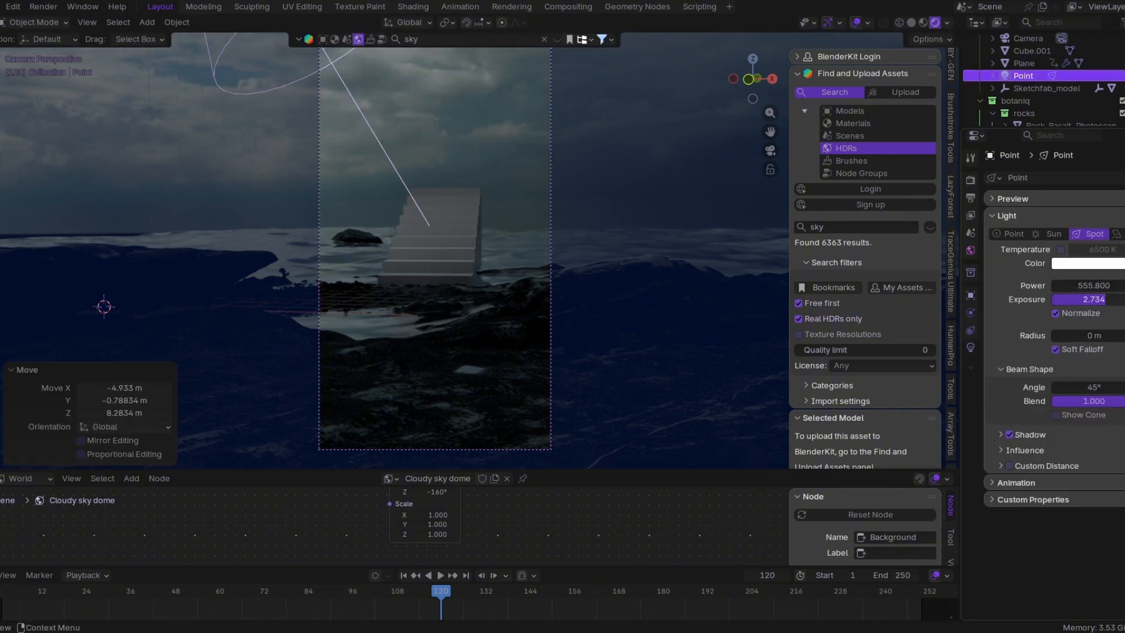
pyautogui.moveTo(1088, 299); pyautogui.dragTo(1093, 299)
pyautogui.press('g')
pyautogui.click(441, 136)
pyautogui.click(1088, 263)
pyautogui.moveTo(1069, 104); pyautogui.dragTo(1072, 87)
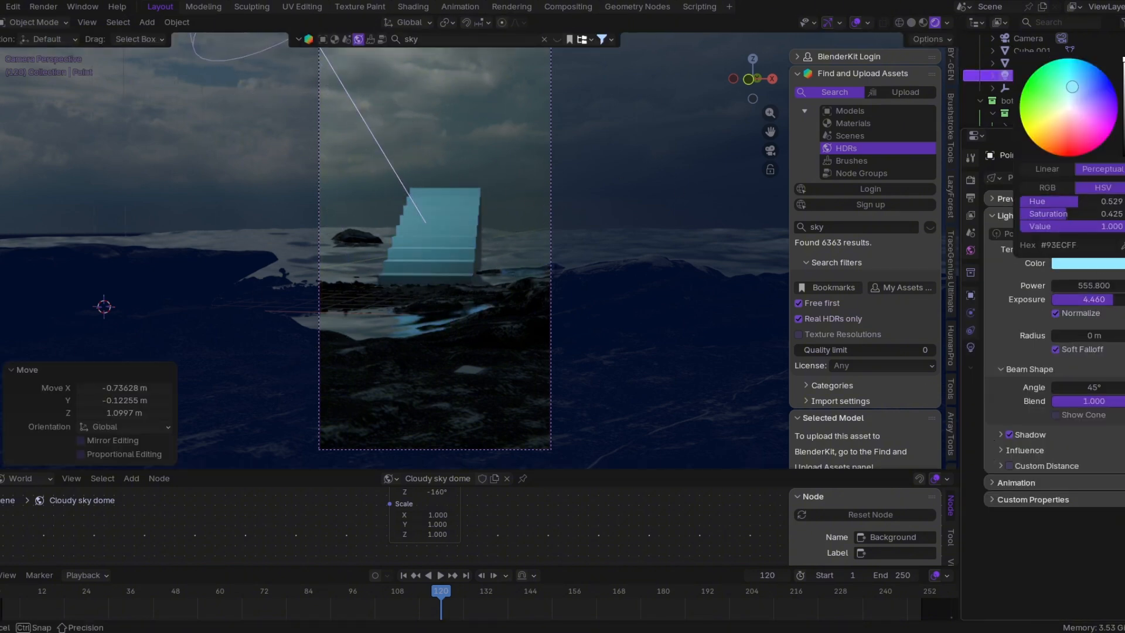
# Add a cube in front of the staircase and scale it up to cover the camera frame
pyautogui.hotkey('shift', 'a')
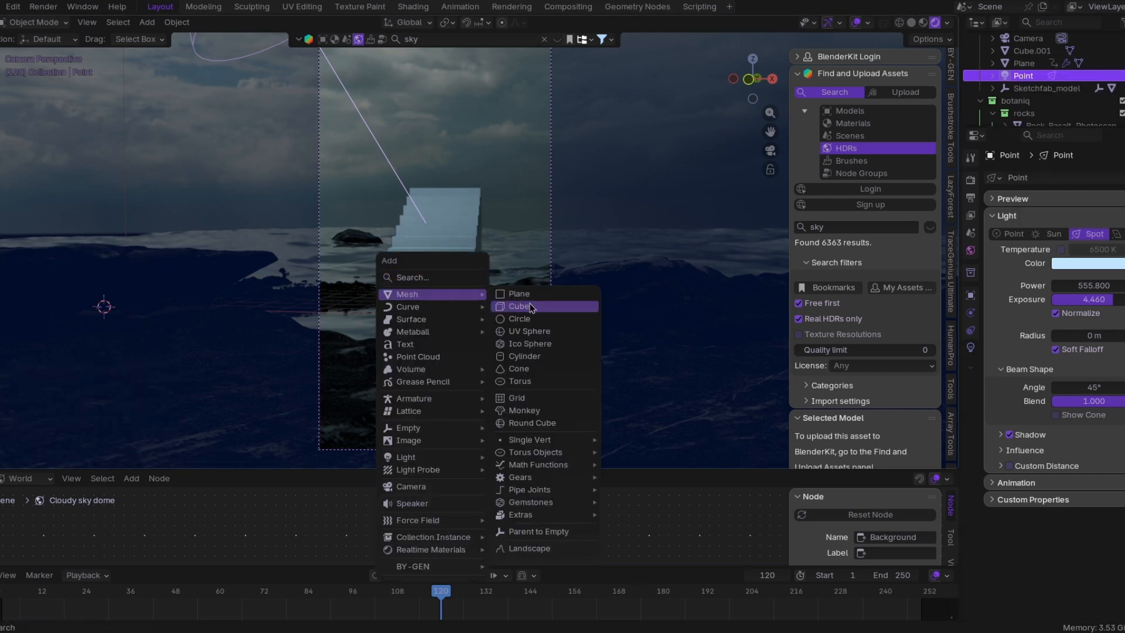
pyautogui.click(530, 303)
pyautogui.press('g')
pyautogui.click(497, 278)
pyautogui.press('s')
pyautogui.click(720, 301)
# Give the cube a Volume Scatter material with Density 0.300 and lower the cube about 3.9 m
pyautogui.click(970, 400)
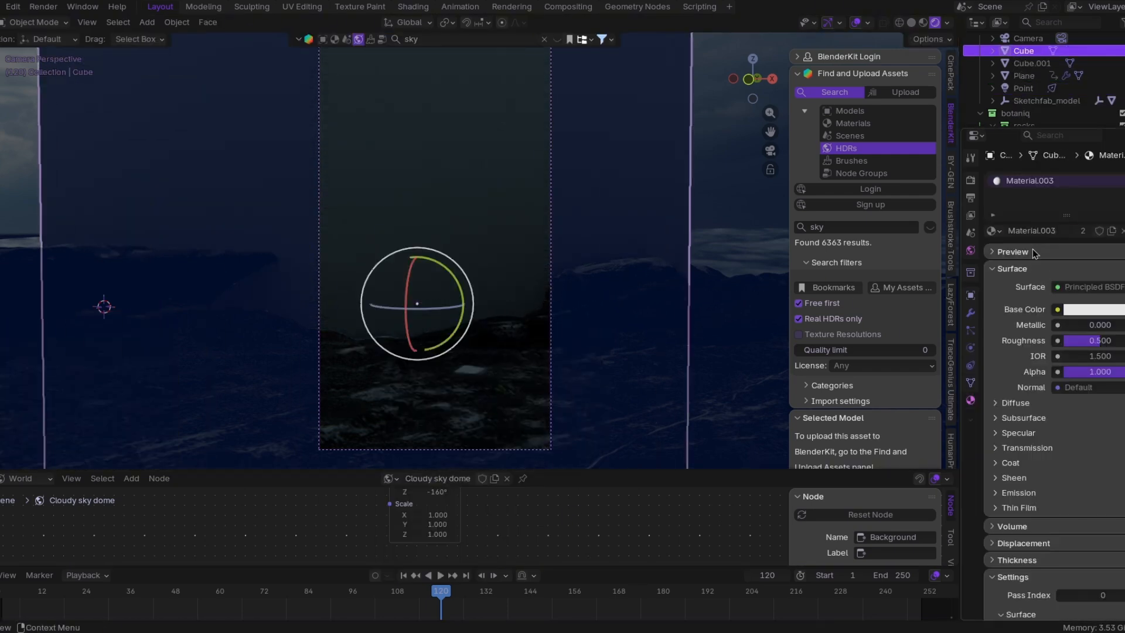
pyautogui.click(1089, 286)
pyautogui.click(967, 610)
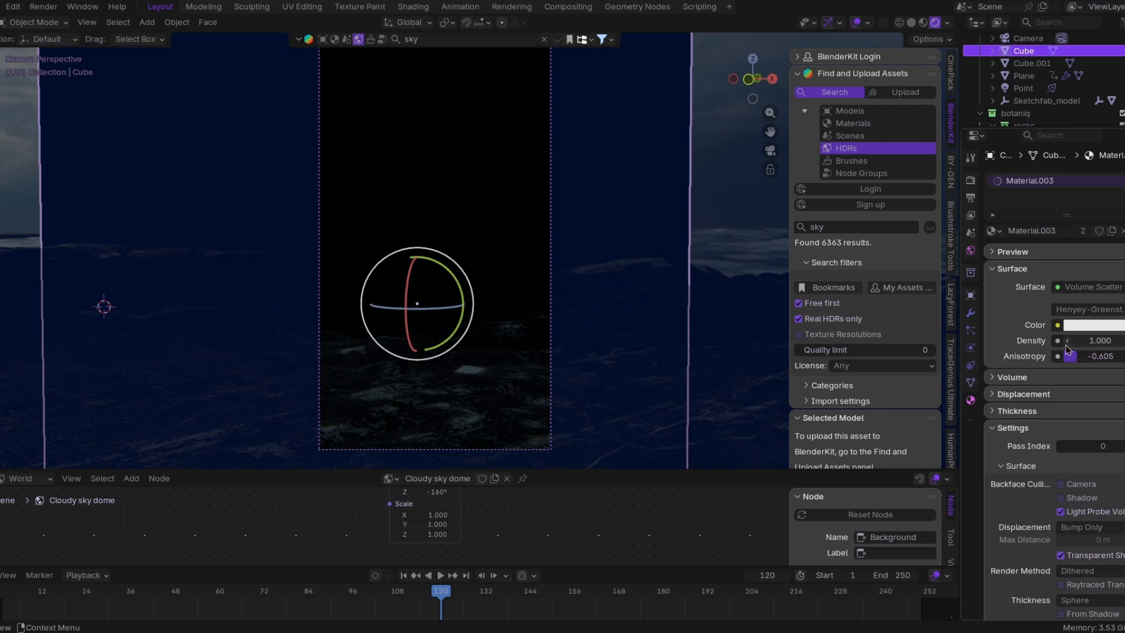
pyautogui.press('g')
pyautogui.click(558, 314)
# Show the cube's material nodes and reposition the cube deeper into the scene around the staircase
pyautogui.click(26, 478)
pyautogui.click(28, 507)
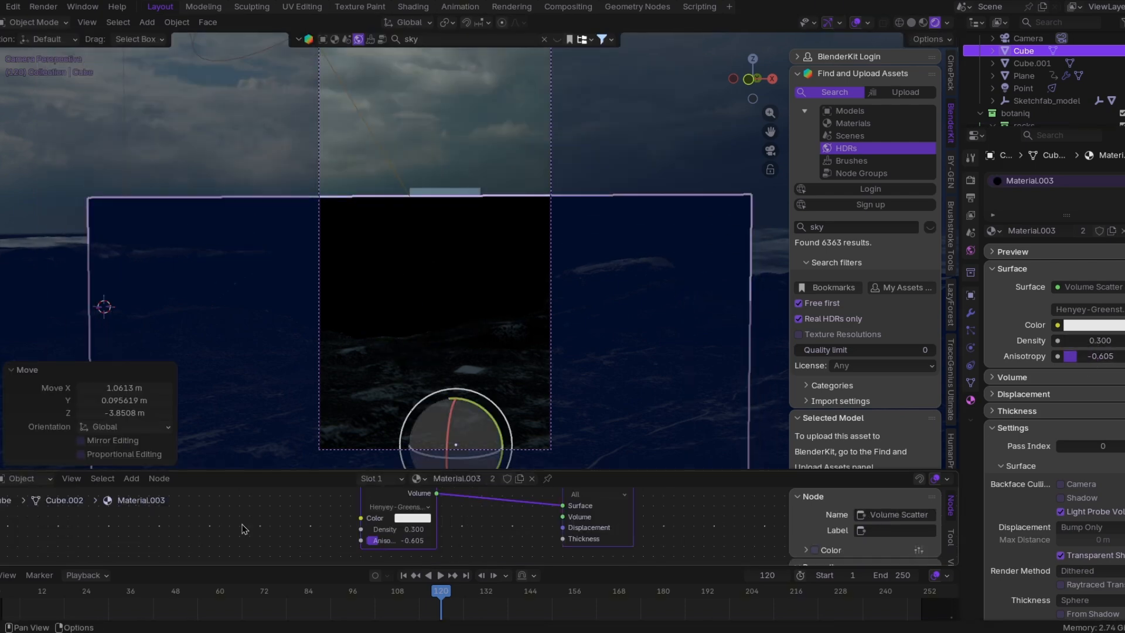
pyautogui.moveTo(244, 527); pyautogui.dragTo(224, 562, button='middle')
pyautogui.moveTo(585, 325); pyautogui.dragTo(474, 328, button='middle')
pyautogui.press('g')
pyautogui.click(682, 296)
pyautogui.press('KP_0')
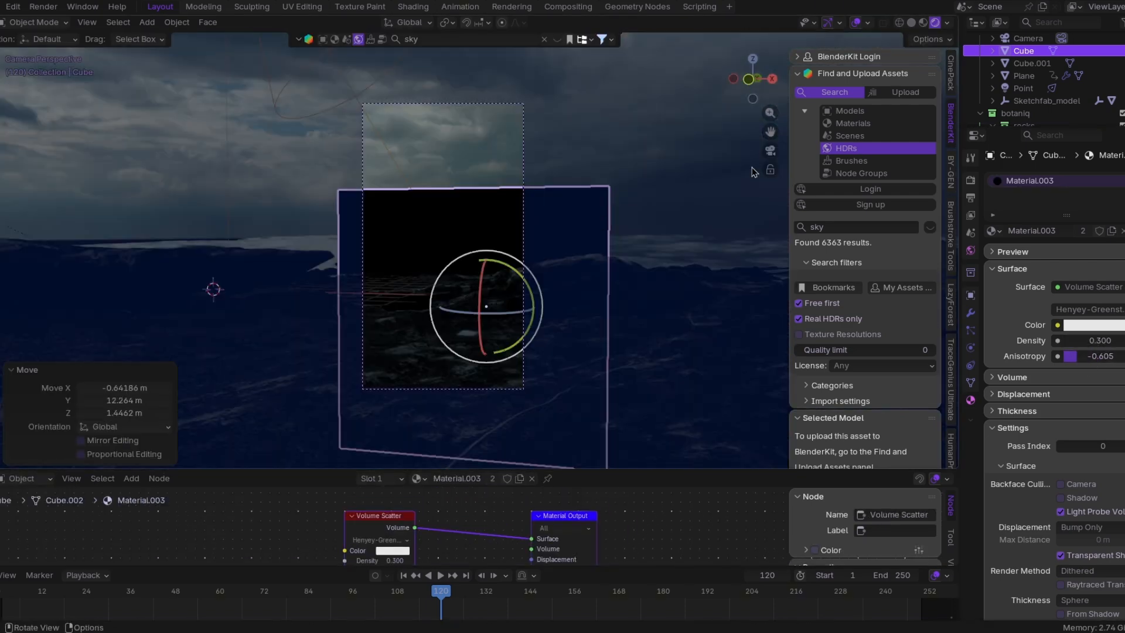
pyautogui.press('g')
pyautogui.click(521, 463)
# Enlarge the node editor and reconnect the Volume Scatter node to the Material Output's Volume input instead of Surface
pyautogui.moveTo(545, 524); pyautogui.dragTo(571, 499, button='middle')
pyautogui.moveTo(580, 468); pyautogui.dragTo(579, 402)
pyautogui.moveTo(557, 478); pyautogui.dragTo(557, 488)
# Widen the cube along X and stretch it along Y by 8.363 to span the shore and ocean
pyautogui.moveTo(585, 249); pyautogui.dragTo(551, 265, button='middle')
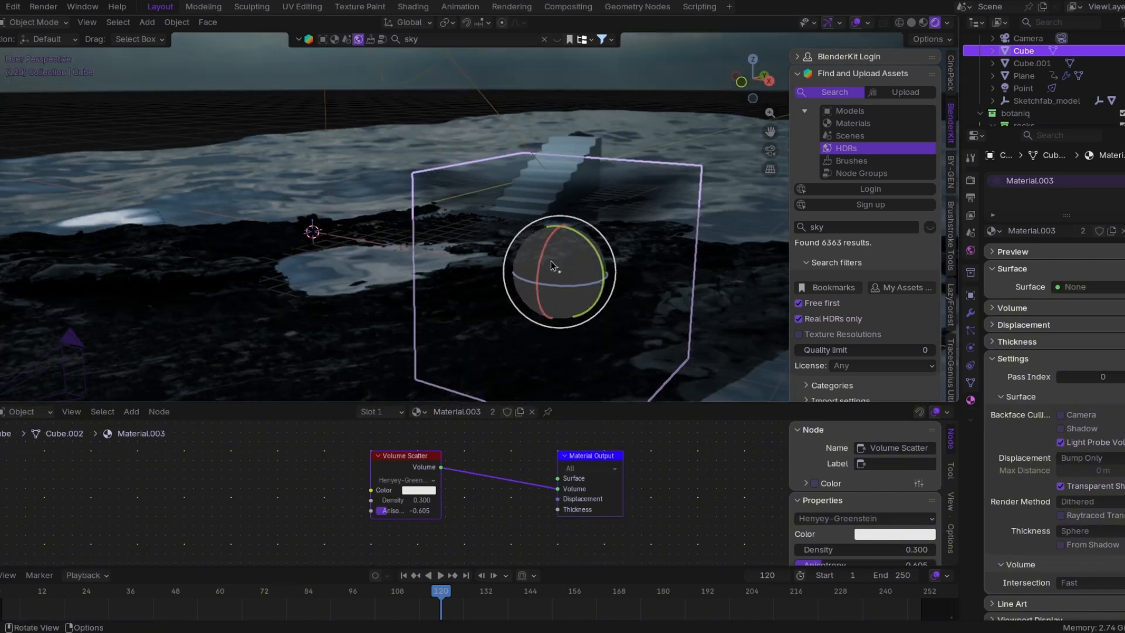
pyautogui.moveTo(611, 283); pyautogui.dragTo(706, 307)
pyautogui.moveTo(581, 260); pyautogui.dragTo(783, 157)
pyautogui.press('KP_0')
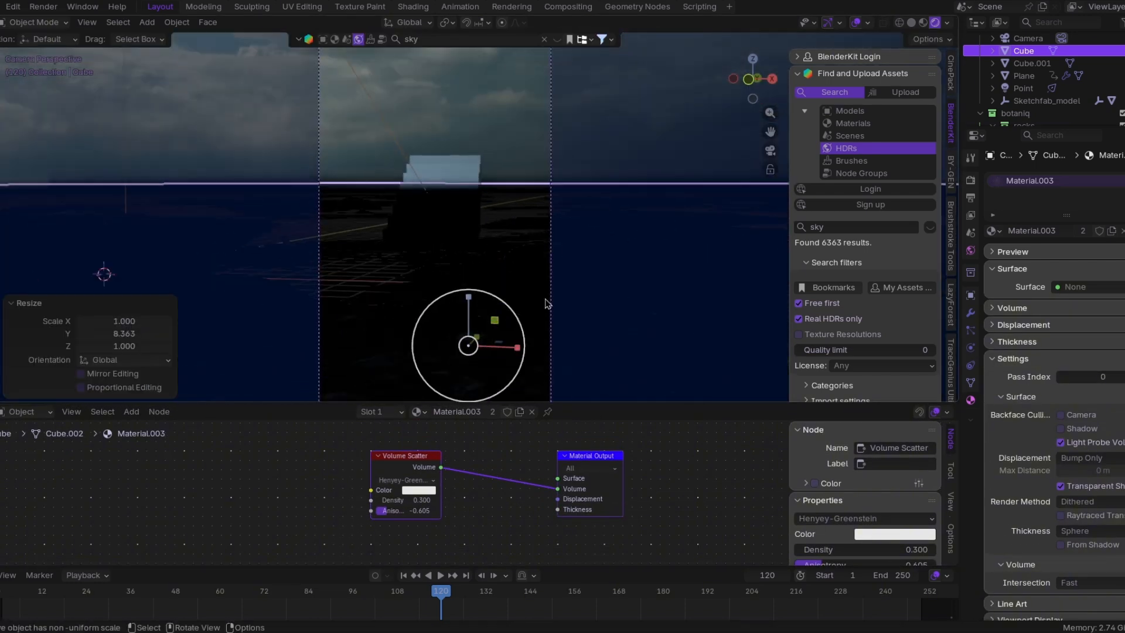
# Add an Emission node to the cube's material and connect it to the Material Output's Volume input
pyautogui.moveTo(410, 498); pyautogui.dragTo(434, 506, button='middle')
pyautogui.hotkey('shift', 'a')
pyautogui.click(313, 453)
pyautogui.write('emi')
pyautogui.press('Return')
pyautogui.click(272, 472)
pyautogui.moveTo(319, 479); pyautogui.dragTo(580, 497)
# Delete the Volume Scatter node, move the Emission node closer to the output and set its Strength to 0.100
pyautogui.click(447, 471)
pyautogui.press('x')
pyautogui.moveTo(291, 466); pyautogui.dragTo(405, 525)
pyautogui.click(469, 525)
# Darken the Emission node's color to a dark blue-grey and deselect the cube
pyautogui.click(459, 516)
pyautogui.moveTo(526, 369); pyautogui.dragTo(526, 410)
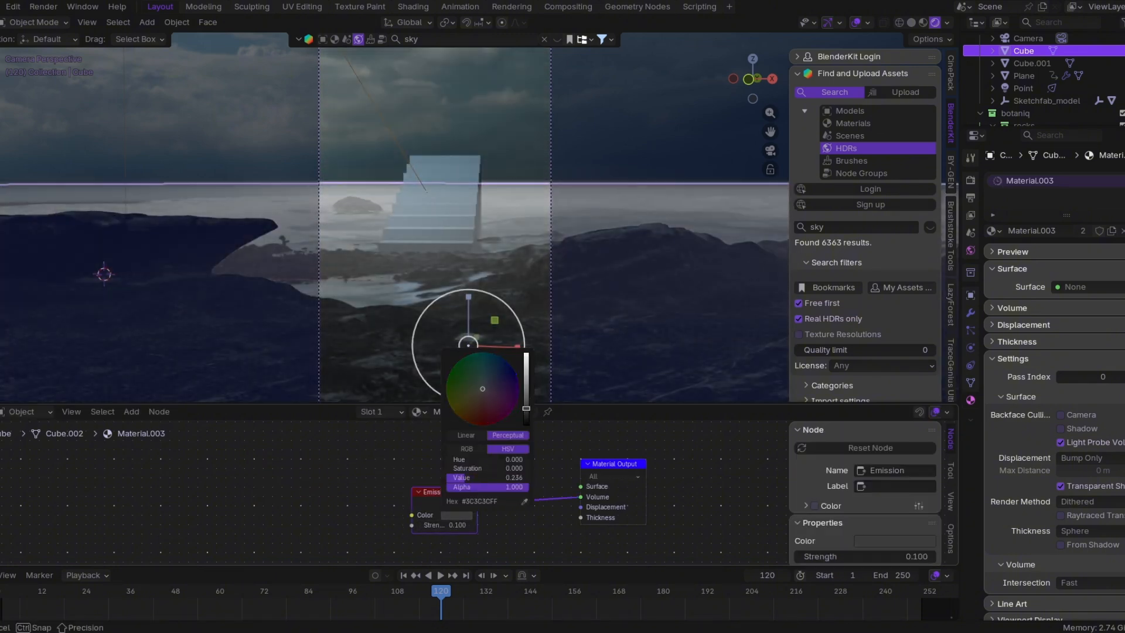
pyautogui.click(487, 384)
pyautogui.click(502, 138)
# Hide the spot light above the staircase
pyautogui.scroll(-2, 549, 199)
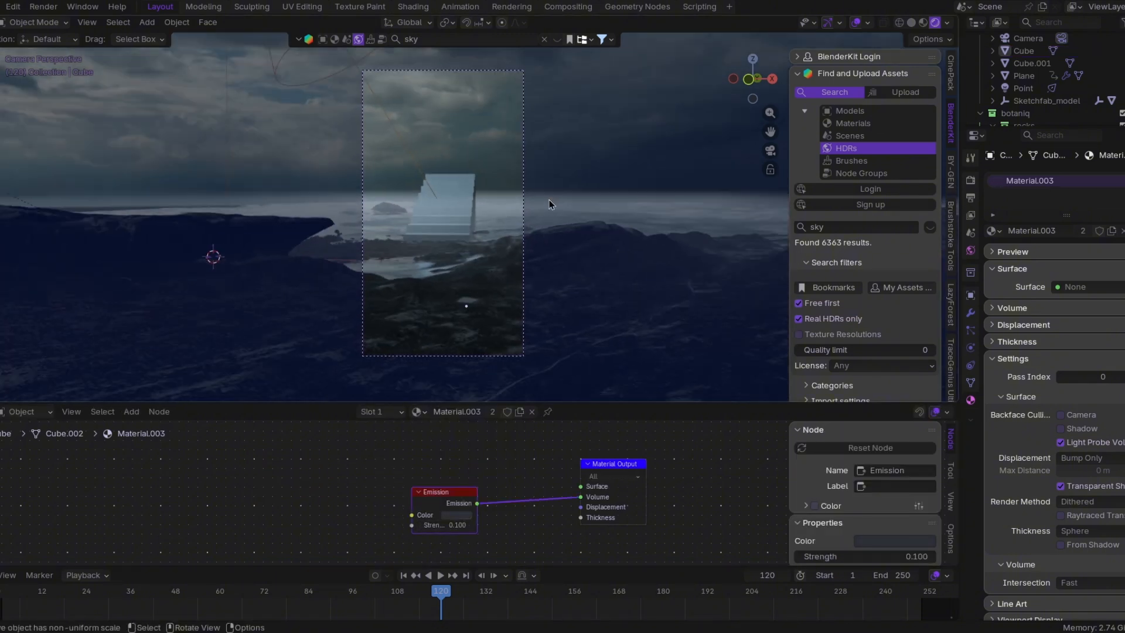
pyautogui.scroll(2, 549, 200)
pyautogui.scroll(-1, 1117, 75)
pyautogui.click(1124, 63)
pyautogui.scroll(-1, 599, 128)
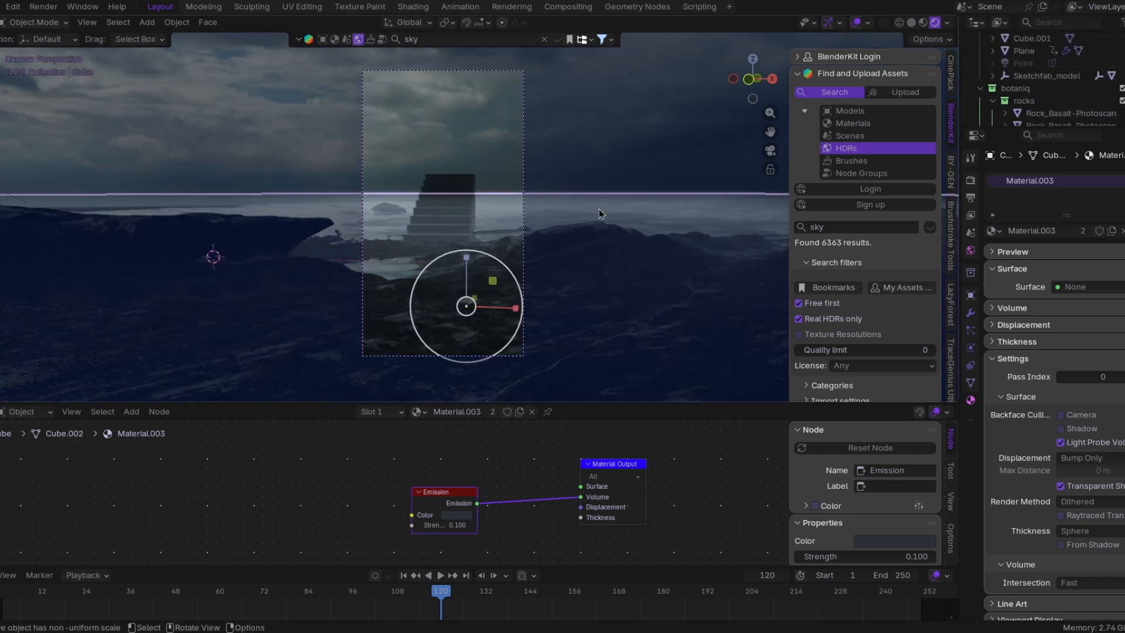
# Scale the fog cube along the Z axis to adjust the mist's height
pyautogui.press('s')
pyautogui.press('z')
pyautogui.click(466, 273)
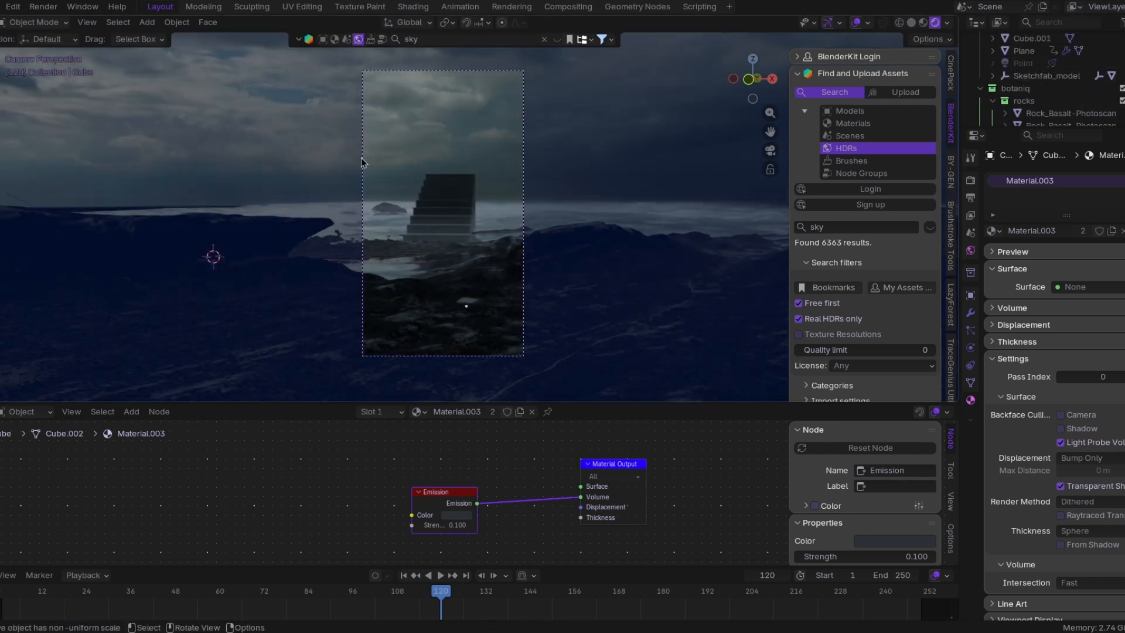
# Play back the ocean animation in the camera view and enlarge the 3D viewport
pyautogui.scroll(1, 536, 269)
pyautogui.press('space')
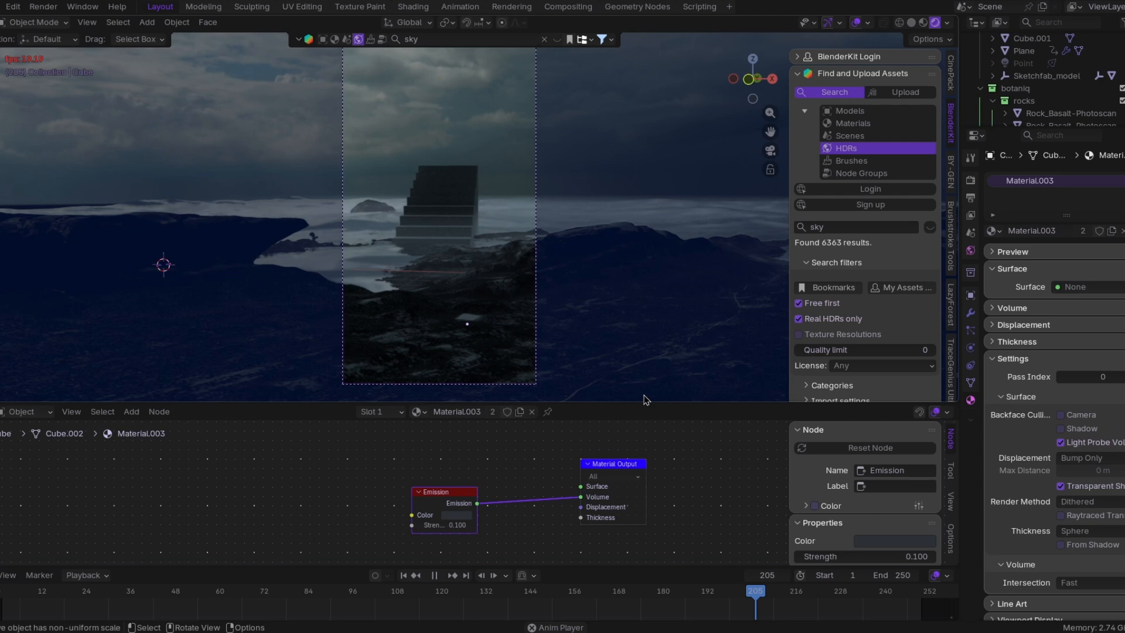
pyautogui.moveTo(644, 402); pyautogui.dragTo(586, 455)
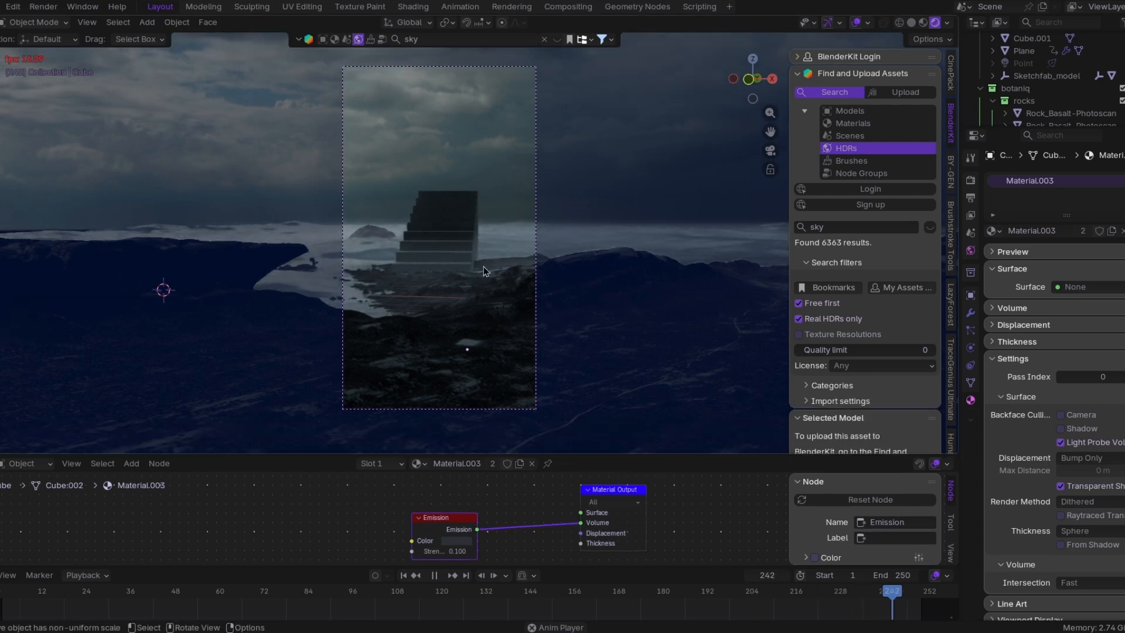
# Bring up the Cloudy sky dome world nodes and keyframe the Mapping node's rotation at the first frame
pyautogui.scroll(-1, 483, 266)
pyautogui.click(26, 512)
pyautogui.moveTo(246, 455); pyautogui.dragTo(293, 376)
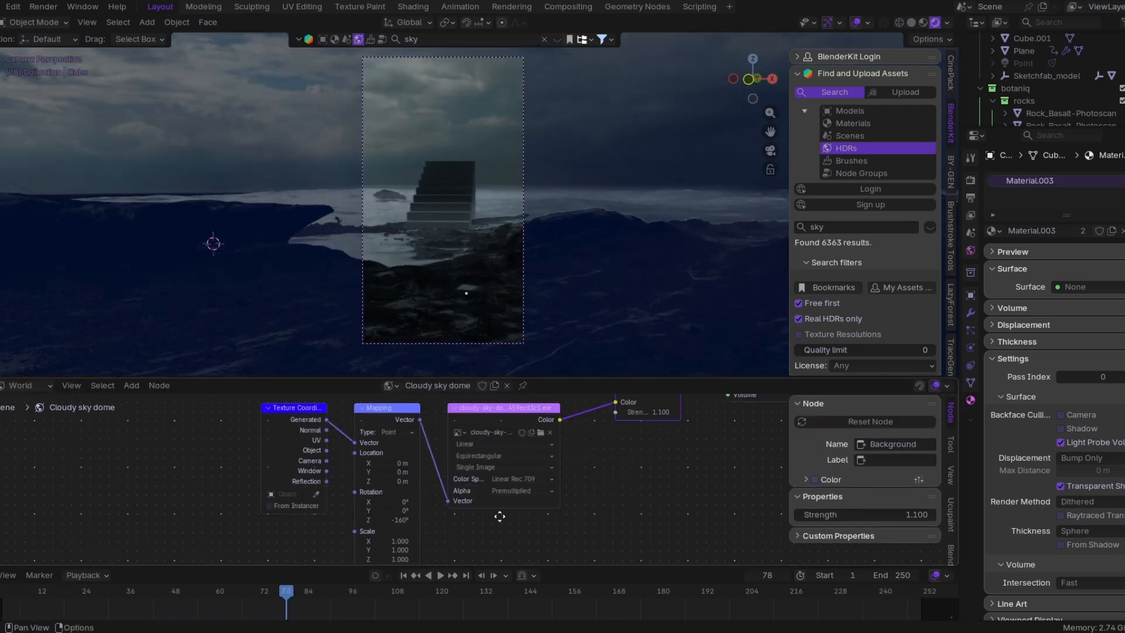
pyautogui.moveTo(500, 518); pyautogui.dragTo(491, 529, button='middle')
pyautogui.moveTo(404, 530); pyautogui.dragTo(419, 520)
pyautogui.click(404, 575)
pyautogui.press('i')
# Keyframe the Mapping node's Z rotation at about -161° on frame 250 and set the keyframes' interpolation to Linear
pyautogui.moveTo(470, 586); pyautogui.dragTo(922, 591)
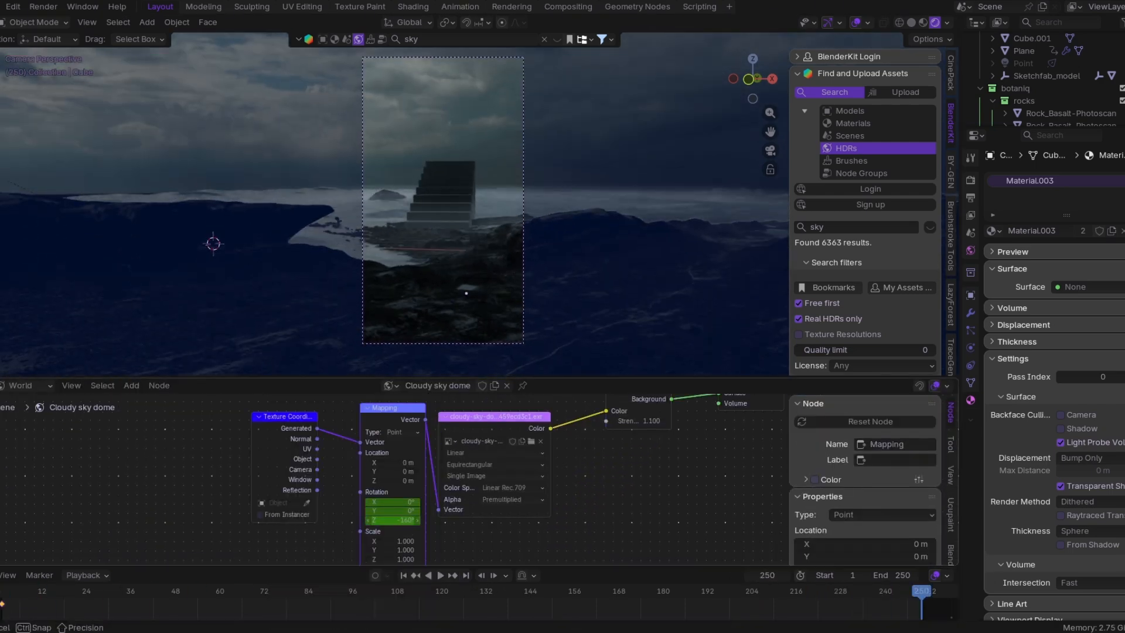
pyautogui.press('i')
pyautogui.rightClick(909, 618)
pyautogui.moveTo(861, 533)
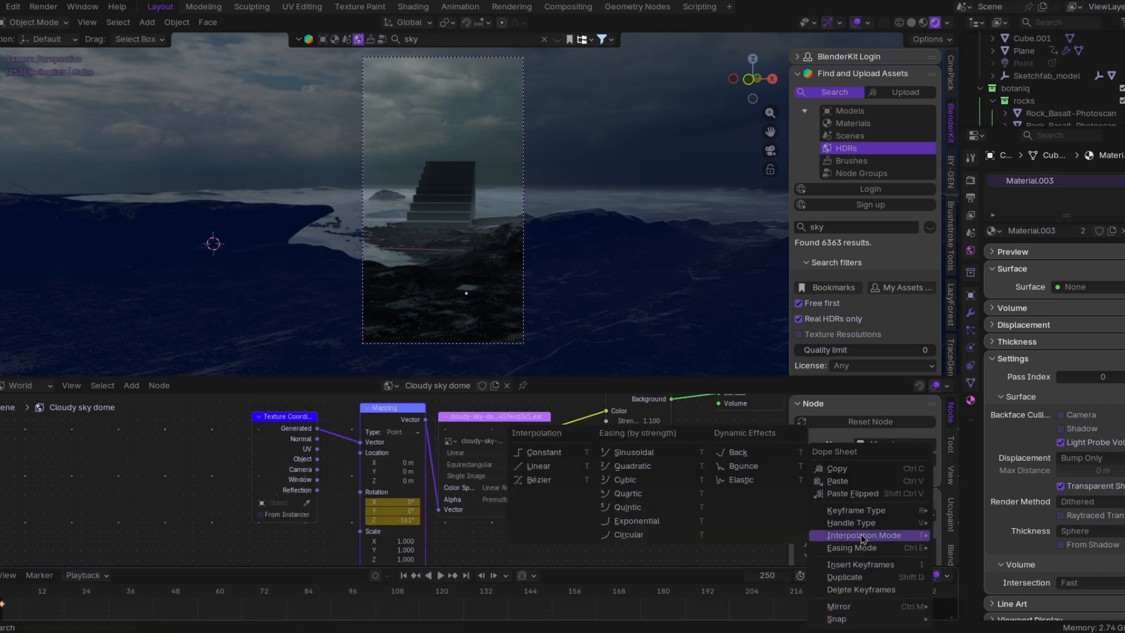
pyautogui.click(538, 460)
# Play back the sky rotation from the first frame in an enlarged 3D viewport
pyautogui.click(403, 576)
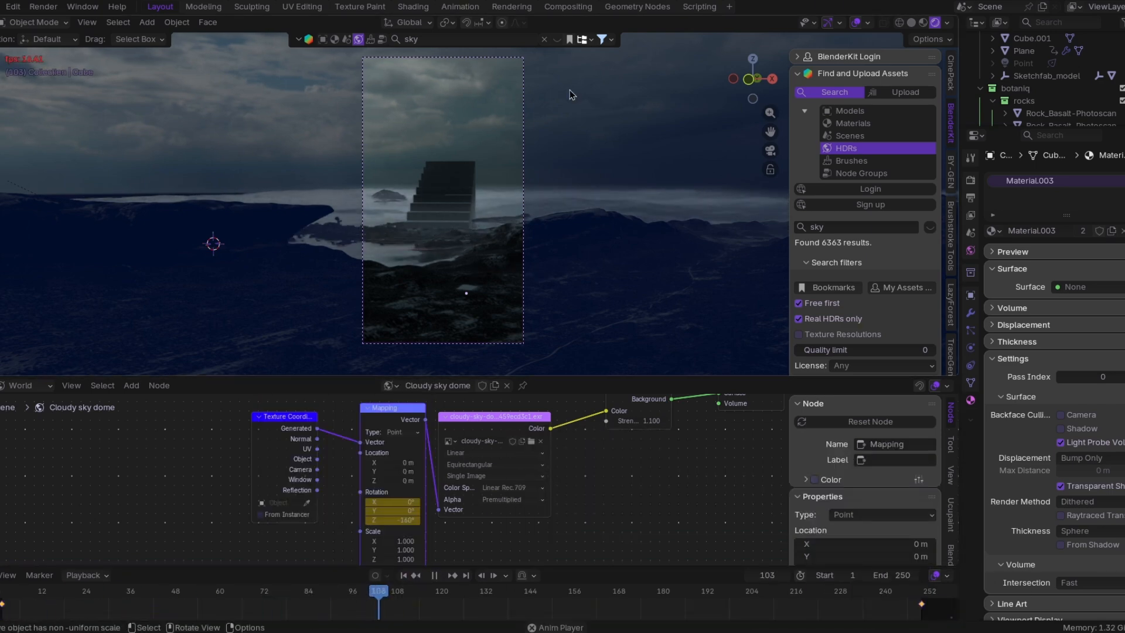
pyautogui.moveTo(653, 376); pyautogui.dragTo(644, 451)
pyautogui.scroll(1, 629, 303)
pyautogui.moveTo(770, 132); pyautogui.dragTo(729, 154)
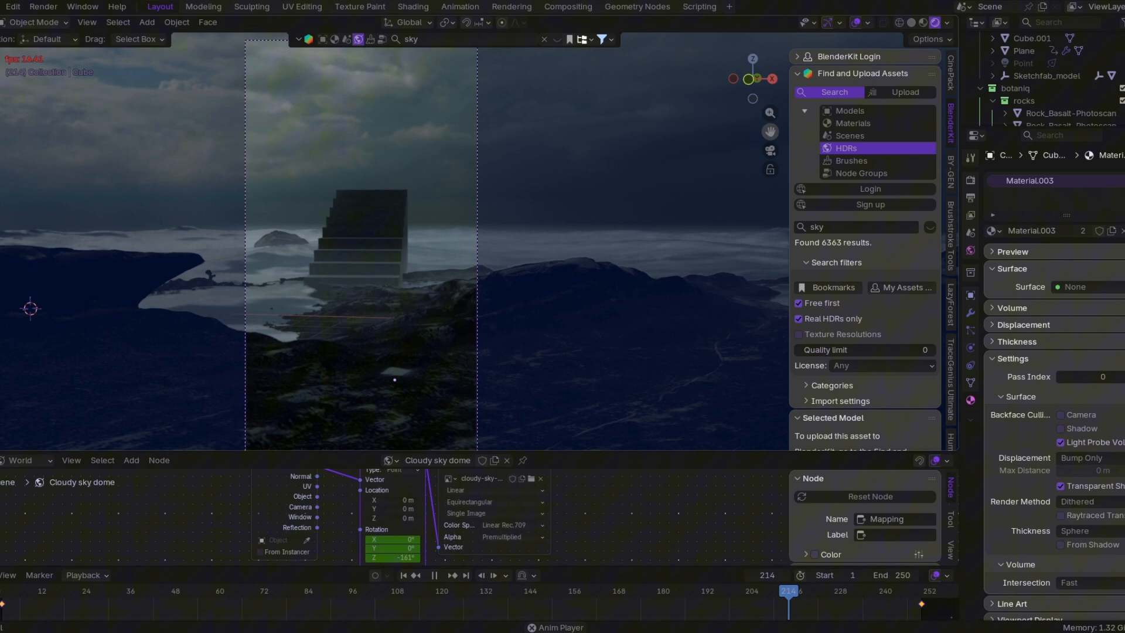
# Apply the Cement Cracks material from the Stucco & Stuff category of Realtime Materials to the staircase
pyautogui.click(395, 206)
pyautogui.click(952, 158)
pyautogui.click(864, 75)
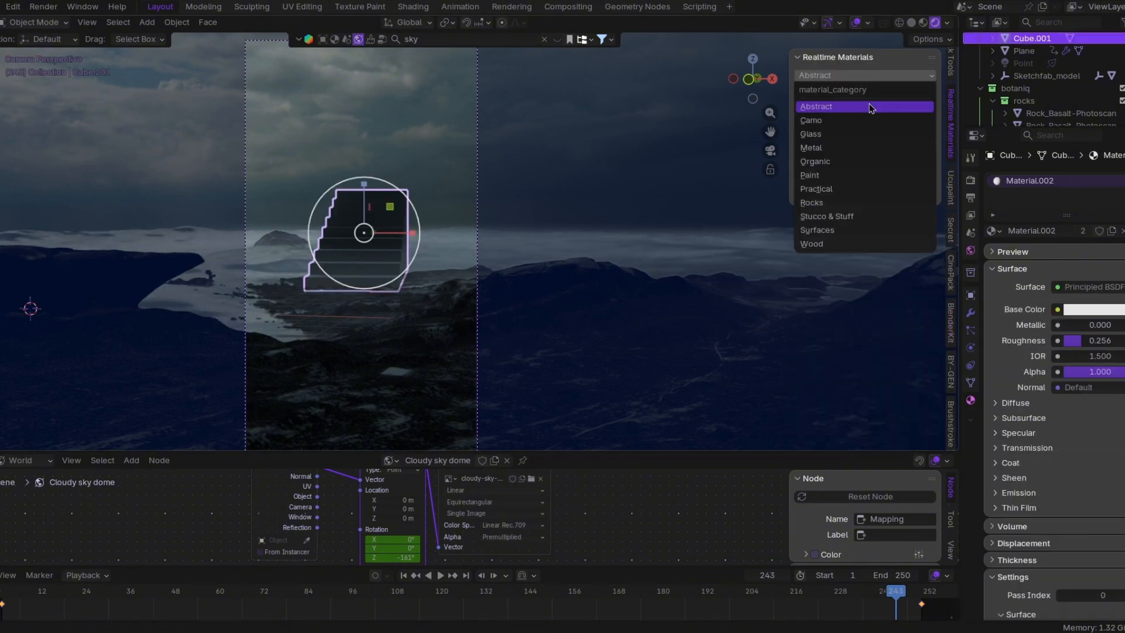
pyautogui.click(852, 215)
pyautogui.click(851, 205)
pyautogui.click(862, 194)
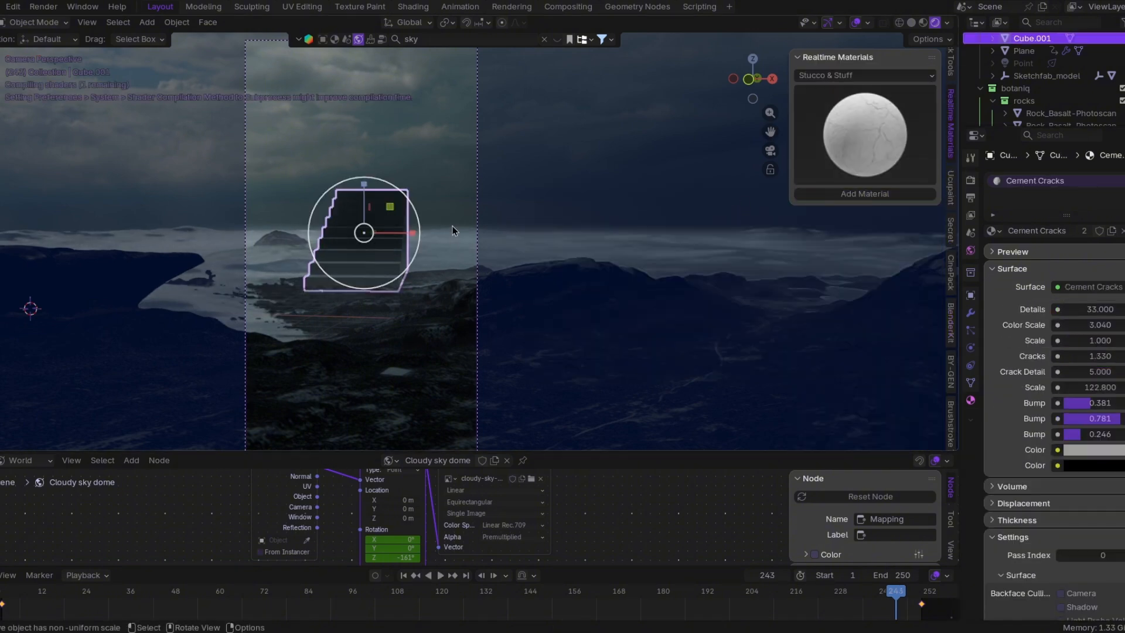
# Lighten both Cement Cracks colors and set Details 18.4, Color Scale 8.34, Scale 0, Cracks -1.07 and Crack Detail -10.8
pyautogui.scroll(5, 444, 235)
pyautogui.click(1098, 465)
pyautogui.moveTo(1124, 343); pyautogui.dragTo(1124, 233)
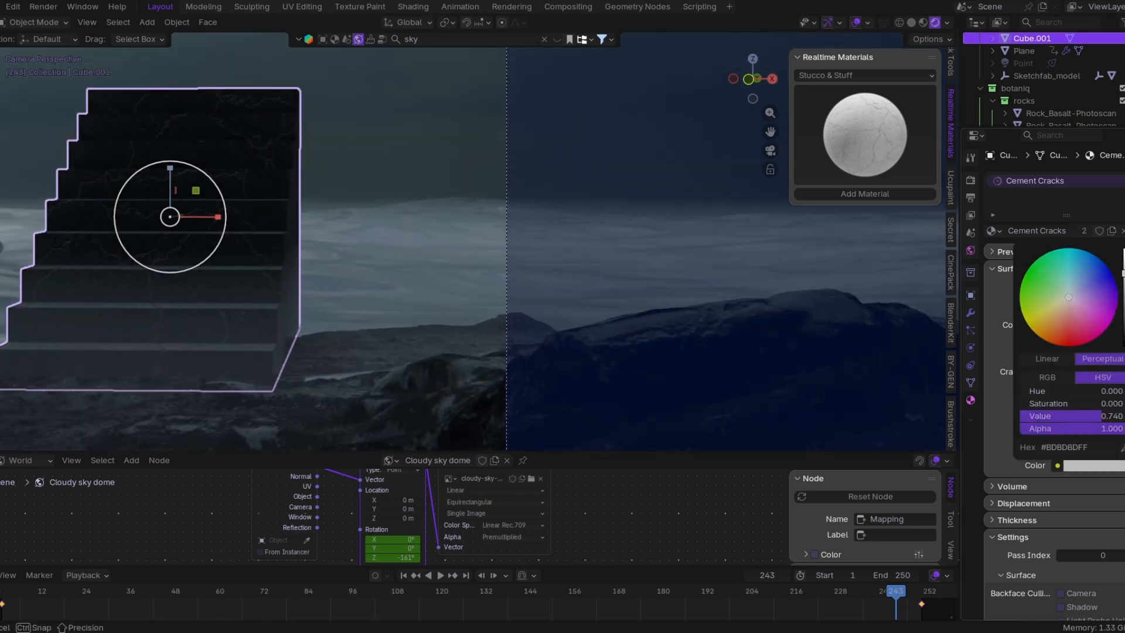
pyautogui.click(1093, 450)
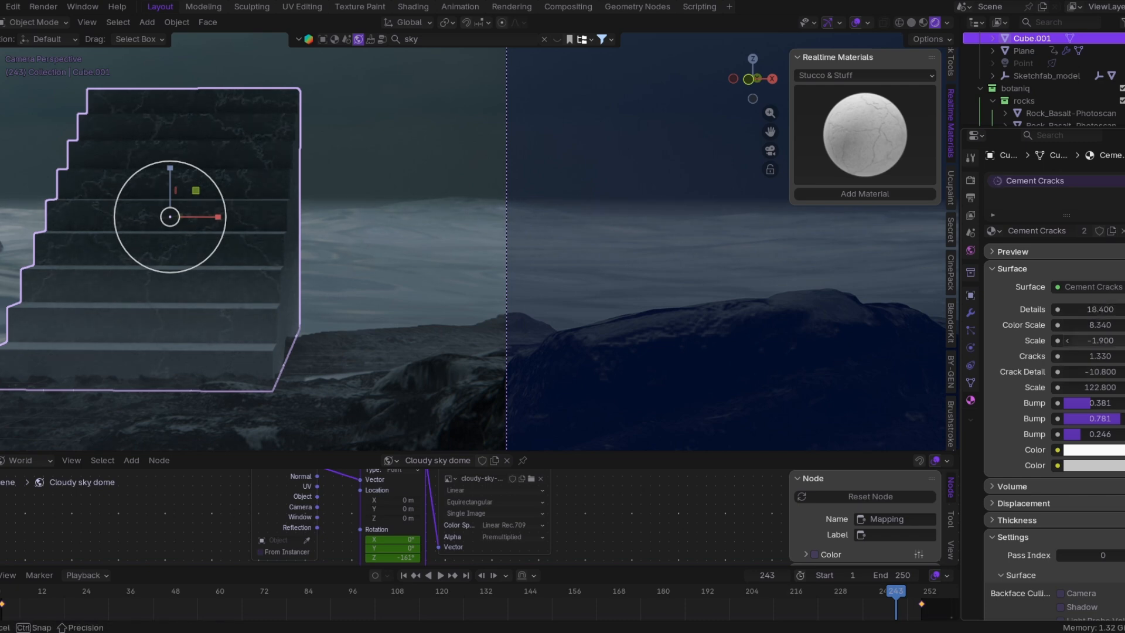
pyautogui.click(418, 163)
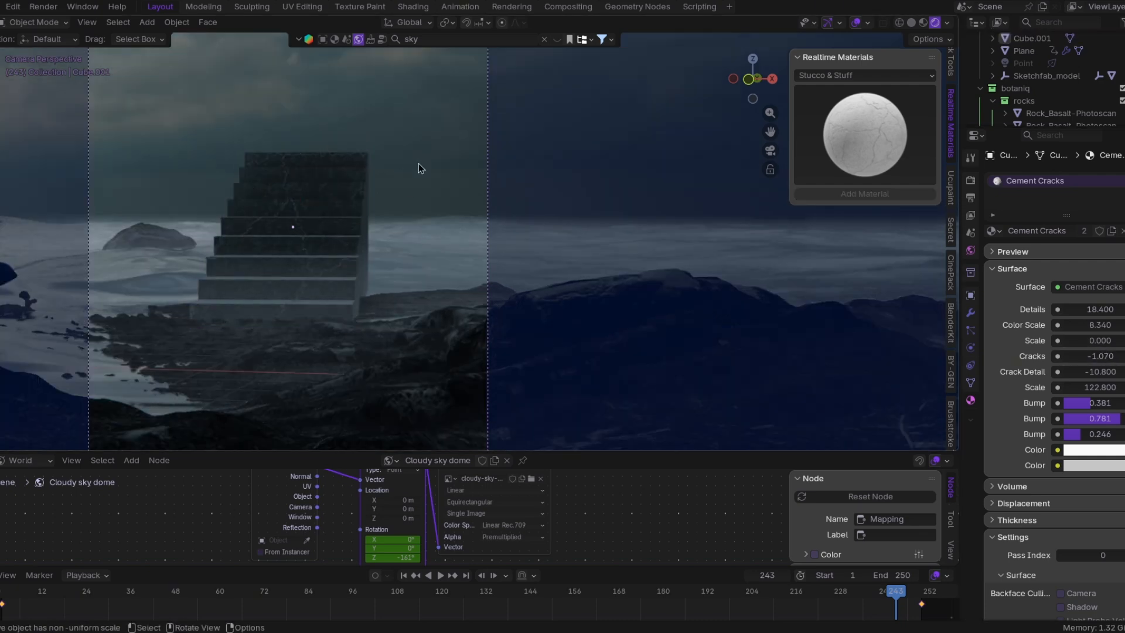
pyautogui.scroll(-3, 413, 187)
pyautogui.moveTo(385, 482); pyautogui.dragTo(251, 545, button='middle')
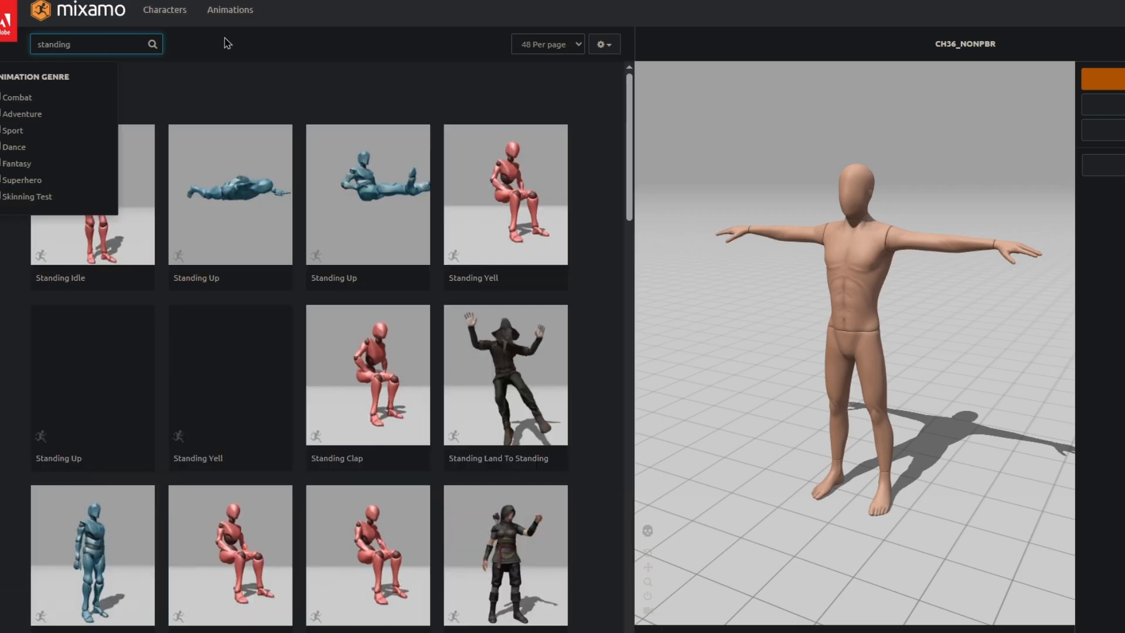
# In Mixamo, browse the standing animations, and search the library for "idle" instead
pyautogui.scroll(-5, 384, 246)
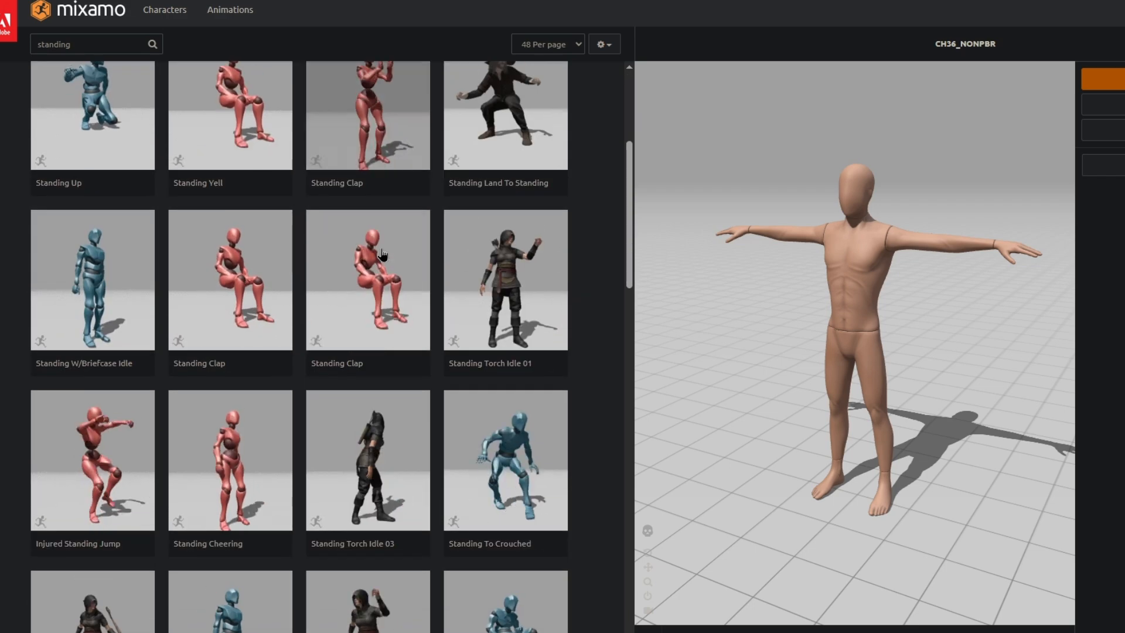
pyautogui.scroll(5, 384, 246)
pyautogui.doubleClick(44, 48)
pyautogui.write('idle')
pyautogui.press('Return')
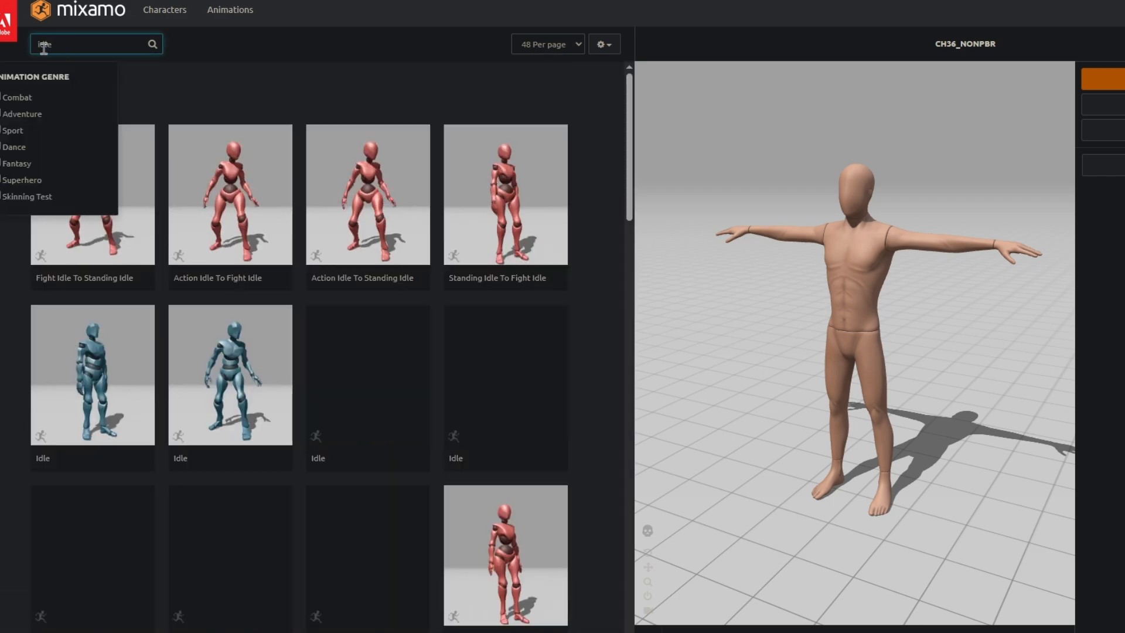
# Try the red-figure Idle animations in the second row on the character and apply the one in the fourth column
pyautogui.scroll(-2, 283, 100)
pyautogui.click(427, 307)
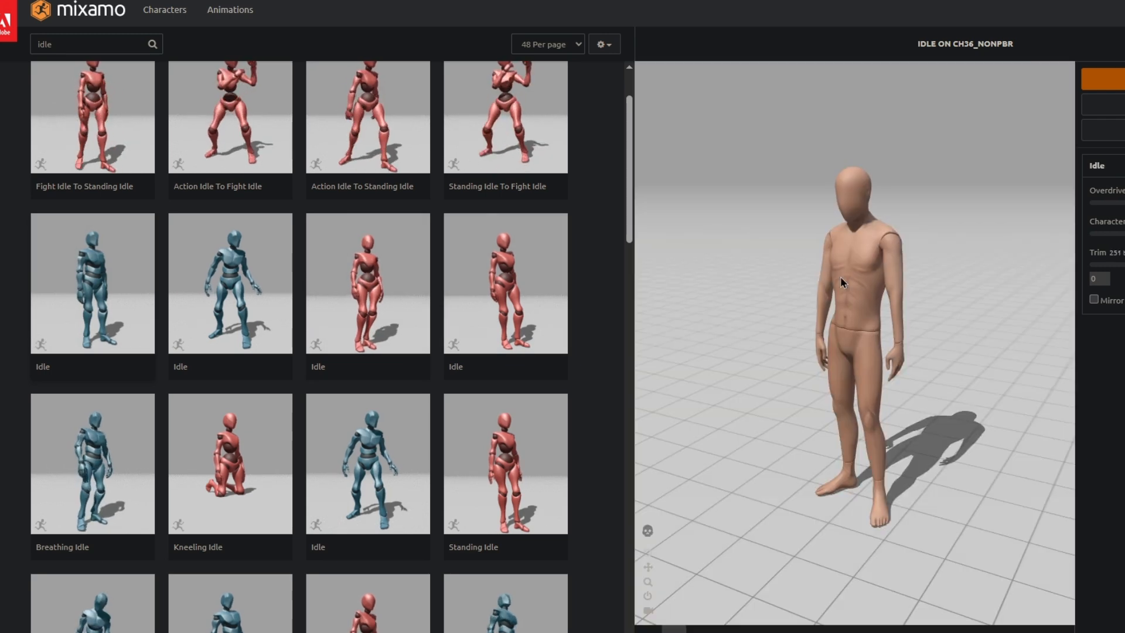
pyautogui.moveTo(840, 276); pyautogui.dragTo(812, 284)
pyautogui.click(507, 281)
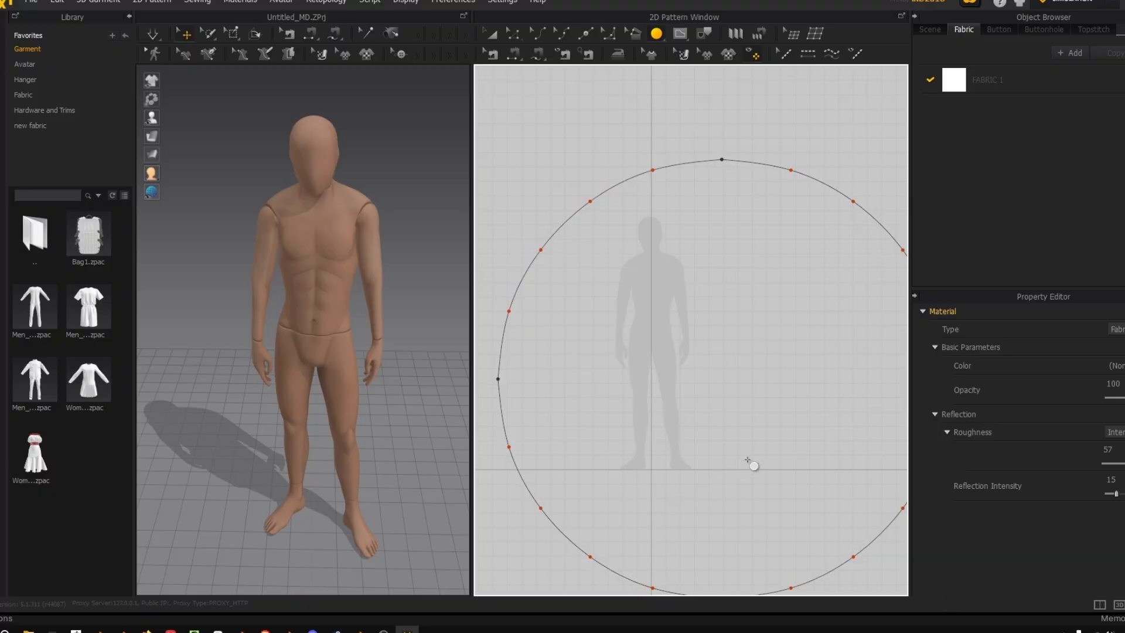
# In Marvelous Designer, create a circular pattern about 966 cm in circumference and rotate it to lie horizontally
pyautogui.click(752, 463)
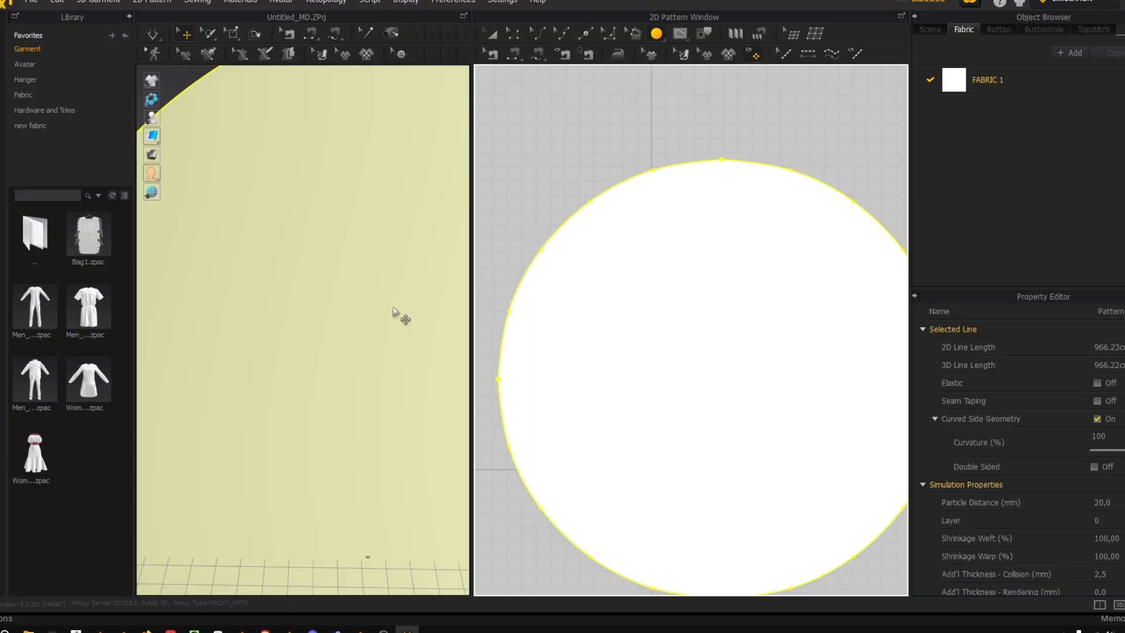
pyautogui.moveTo(394, 314); pyautogui.dragTo(327, 327, button='right')
pyautogui.scroll(-5, 326, 327)
pyautogui.click(287, 332)
pyautogui.moveTo(334, 363); pyautogui.dragTo(331, 449)
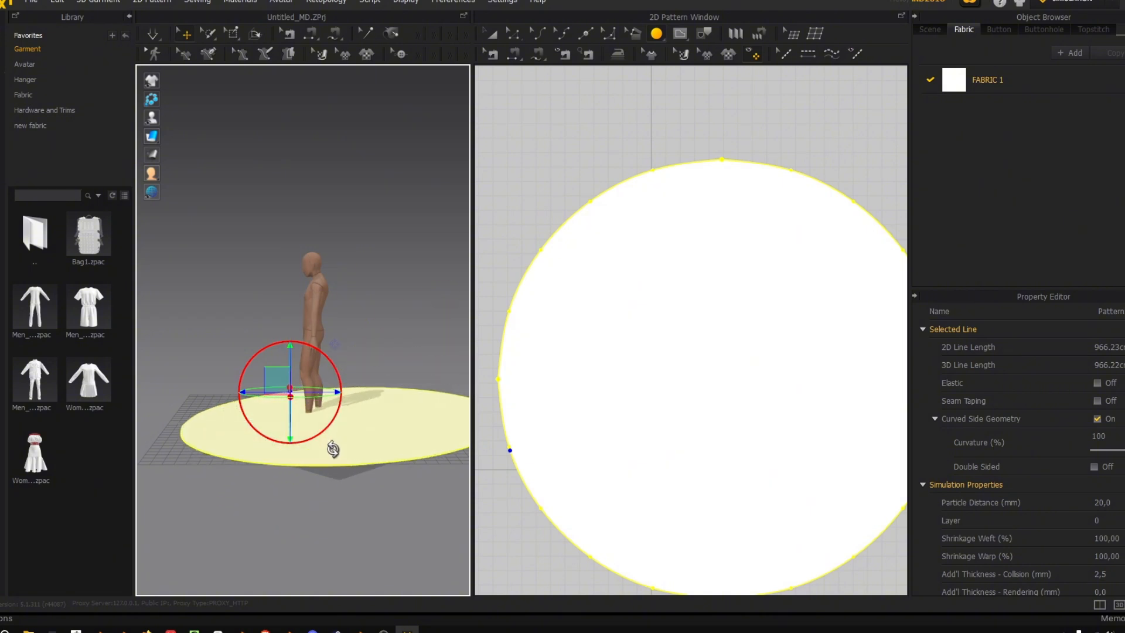
# Raise the circular cloth above the avatar's head and simulate it so that it drapes over the body
pyautogui.moveTo(290, 346); pyautogui.dragTo(290, 203)
pyautogui.moveTo(352, 314); pyautogui.dragTo(386, 339, button='right')
pyautogui.scroll(3, 347, 279)
pyautogui.press('space')
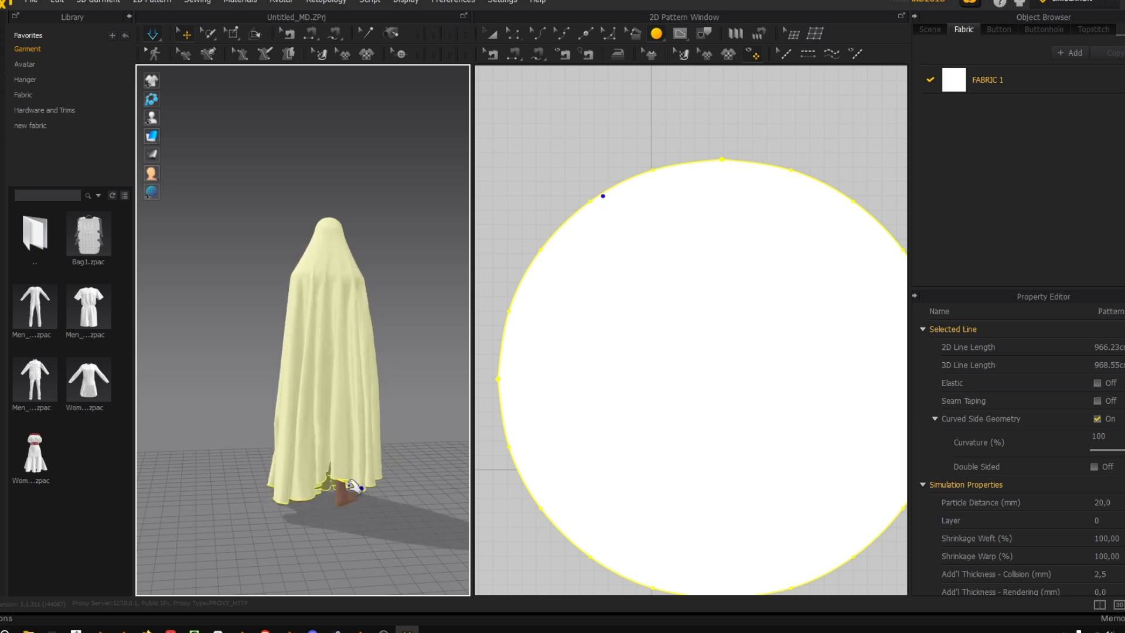
# Widen the 3D window and pull the draped sheet's lower edge downward during the simulation
pyautogui.moveTo(473, 188); pyautogui.dragTo(631, 246)
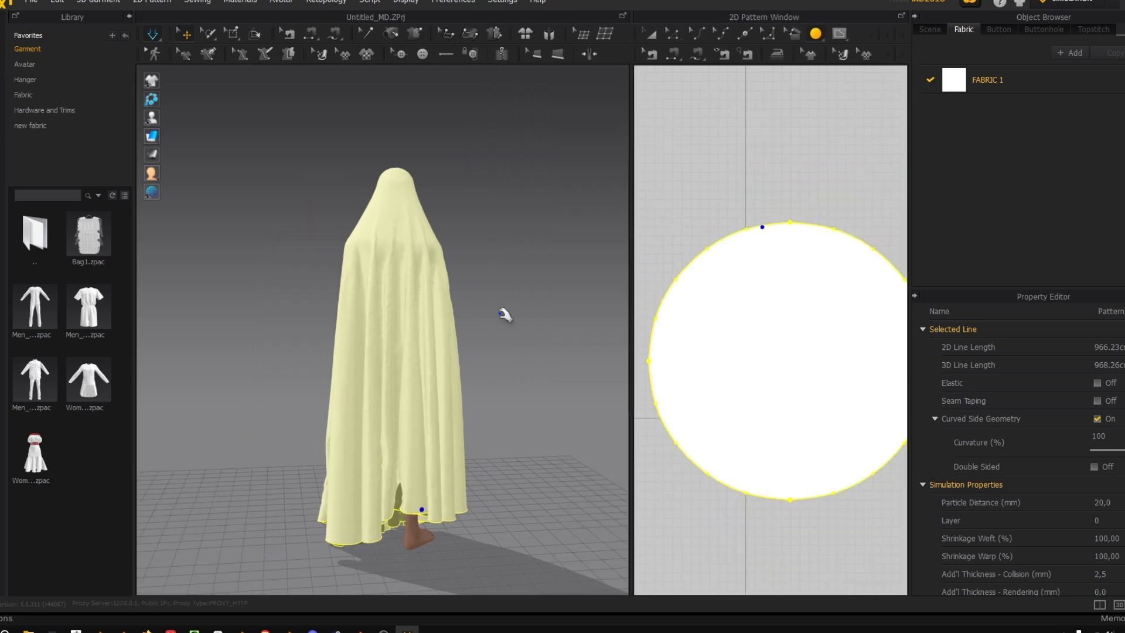
pyautogui.moveTo(505, 314); pyautogui.dragTo(207, 301, button='right')
pyautogui.moveTo(495, 508); pyautogui.dragTo(520, 584)
pyautogui.moveTo(574, 325); pyautogui.dragTo(416, 88, button='right')
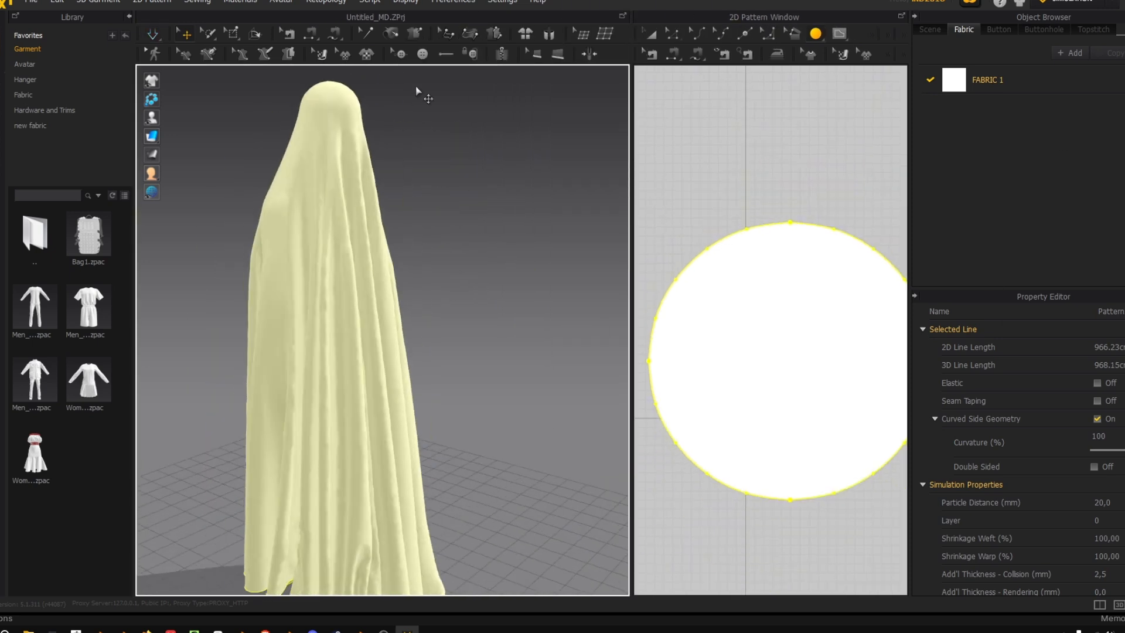
# Show the wind controller in the 3D scene and select it beside the draped avatar
pyautogui.click(405, 2)
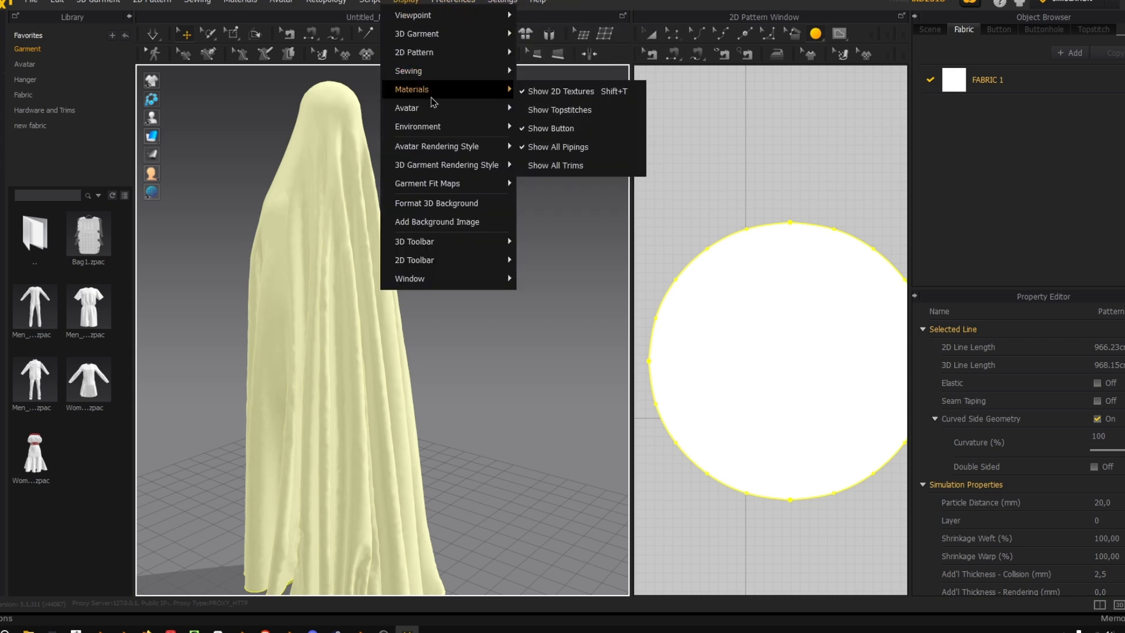
pyautogui.moveTo(434, 125)
pyautogui.click(560, 209)
pyautogui.moveTo(558, 209); pyautogui.dragTo(505, 317, button='right')
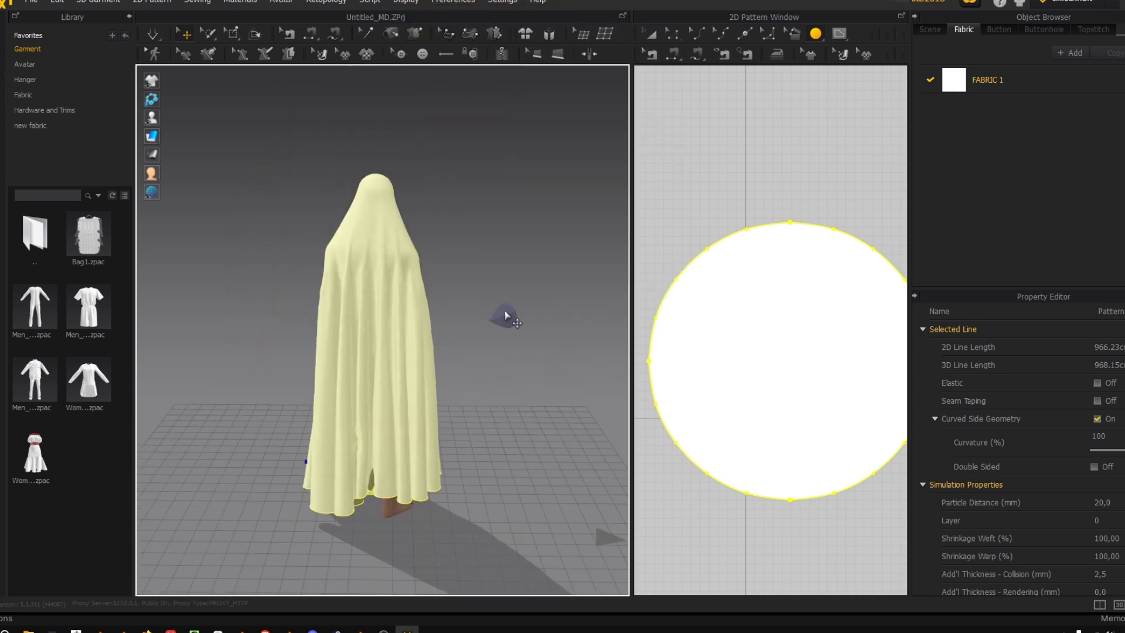
pyautogui.click(505, 316)
pyautogui.moveTo(227, 310); pyautogui.dragTo(284, 505, button='right')
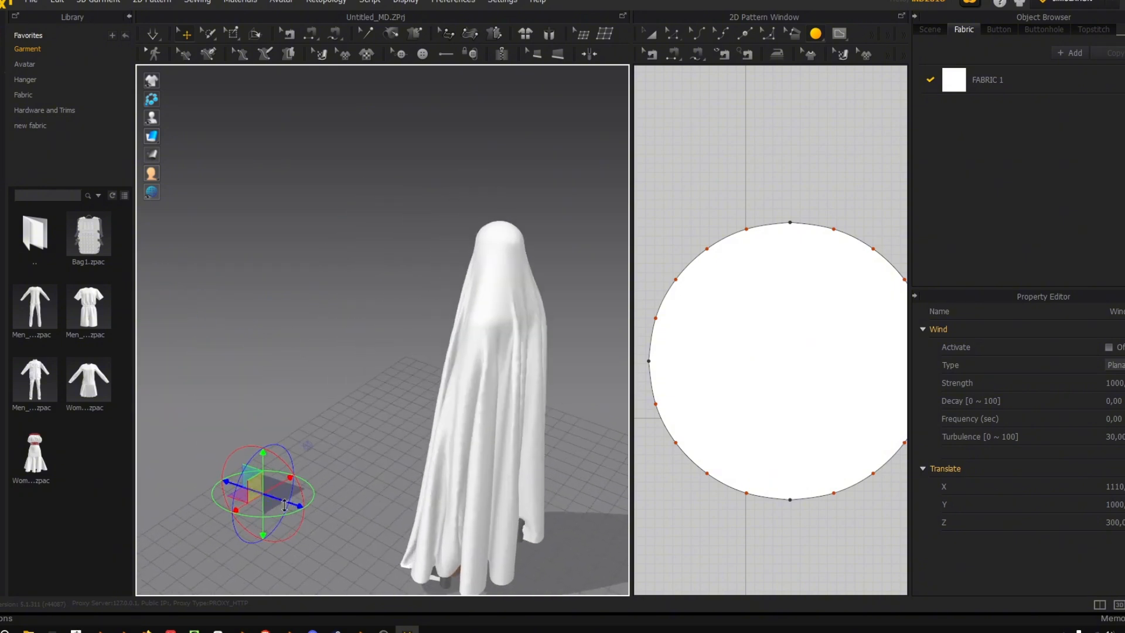
pyautogui.moveTo(411, 454); pyautogui.dragTo(445, 351, button='right')
# Set the wind strength to 100, activate the wind and simulate the cloth
pyautogui.doubleClick(1115, 383)
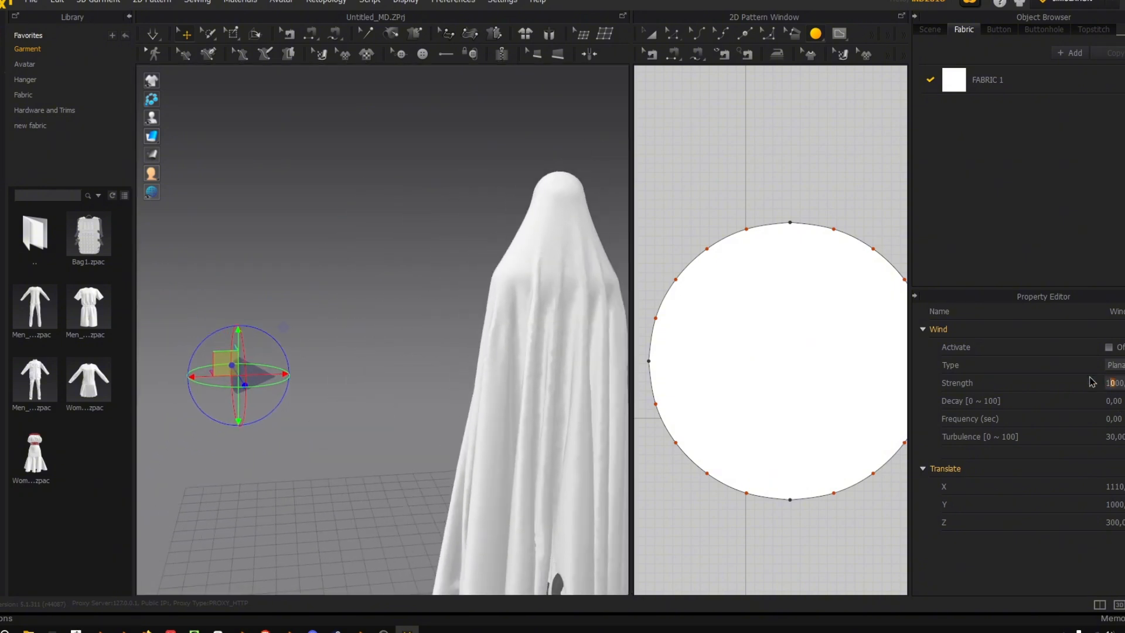
pyautogui.moveTo(510, 367); pyautogui.dragTo(479, 336, button='middle')
pyautogui.click(1108, 346)
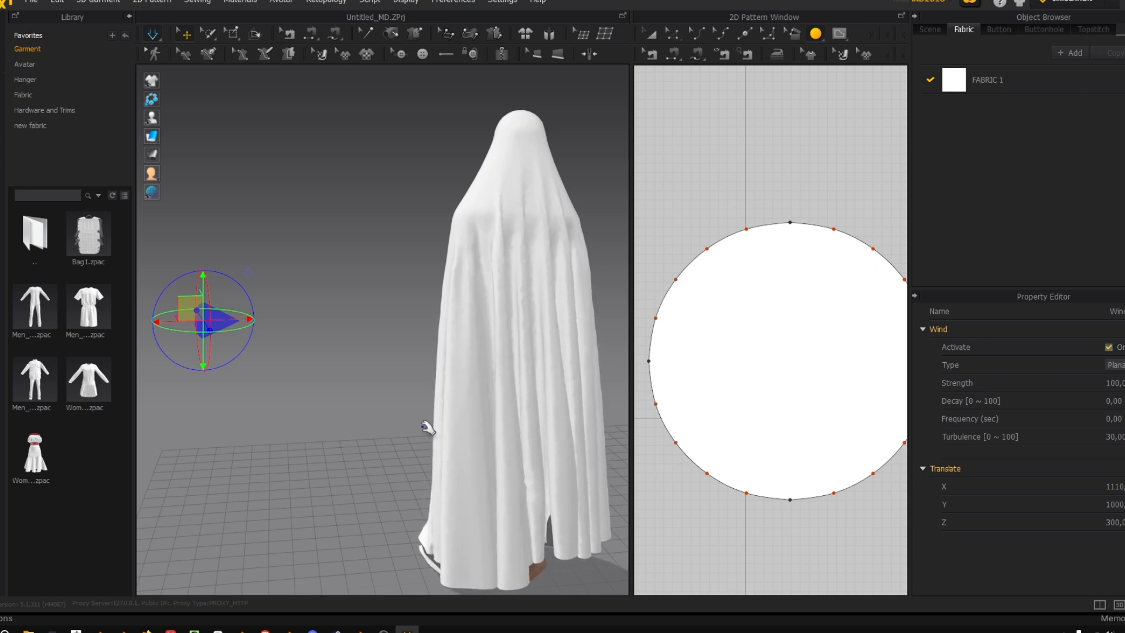
# Set the wind's decay to 7 and its strength to 200 while the cloth simulates
pyautogui.moveTo(426, 428); pyautogui.dragTo(568, 497, button='right')
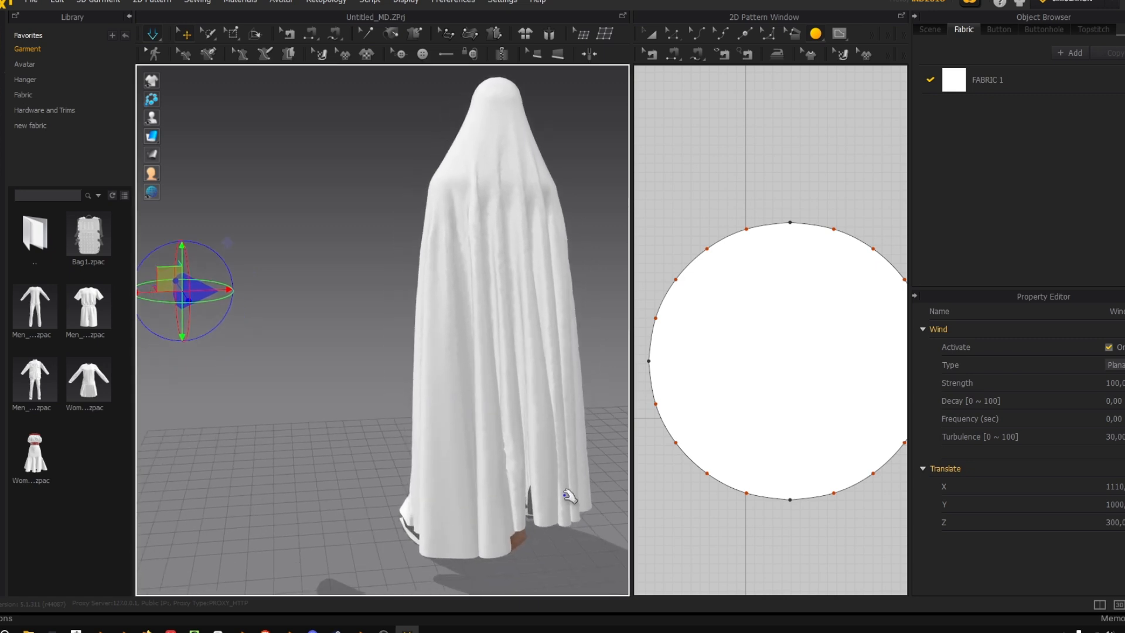
pyautogui.doubleClick(1111, 401)
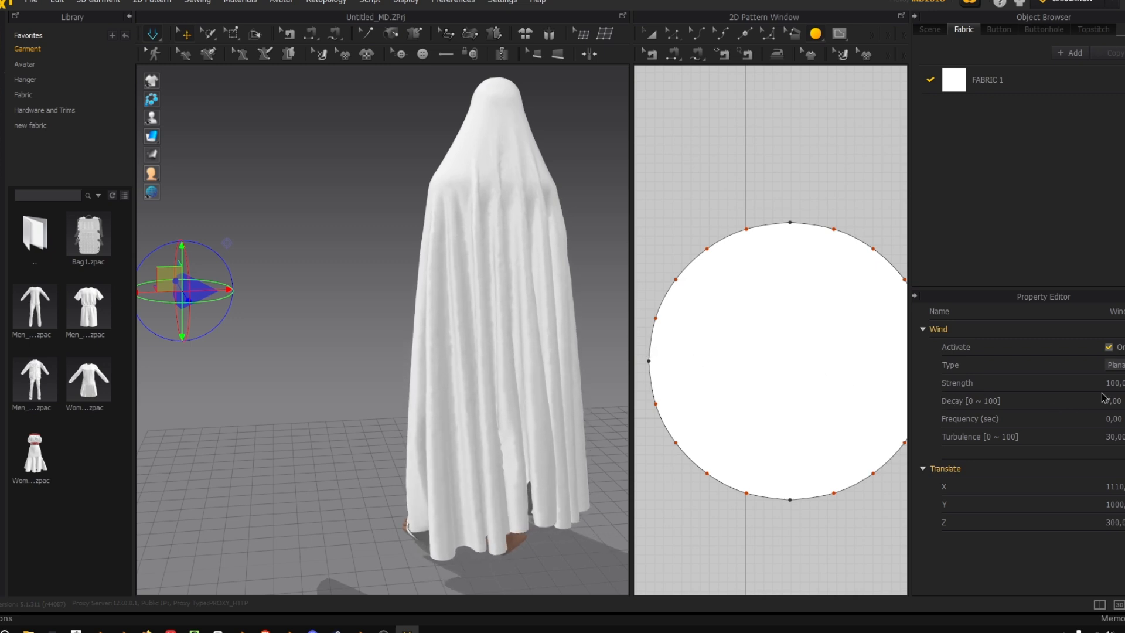
pyautogui.click(1116, 365)
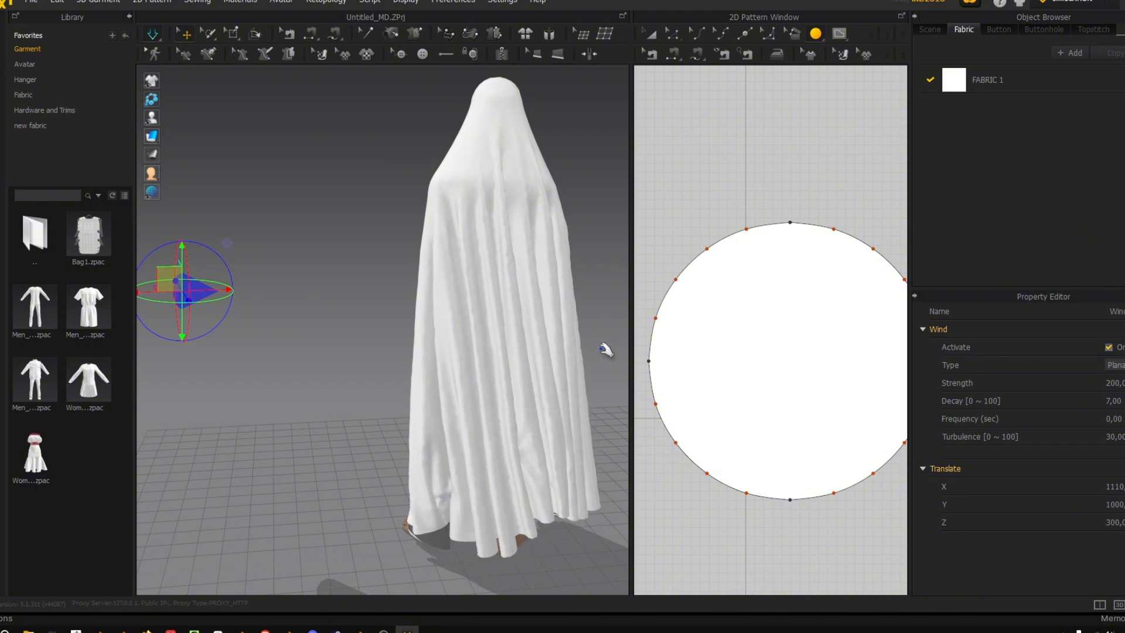
# Switch to the Animation workspace and record the cloth simulation over the avatar's idle motion
pyautogui.click(1094, 5)
pyautogui.click(1084, 38)
pyautogui.click(583, 347)
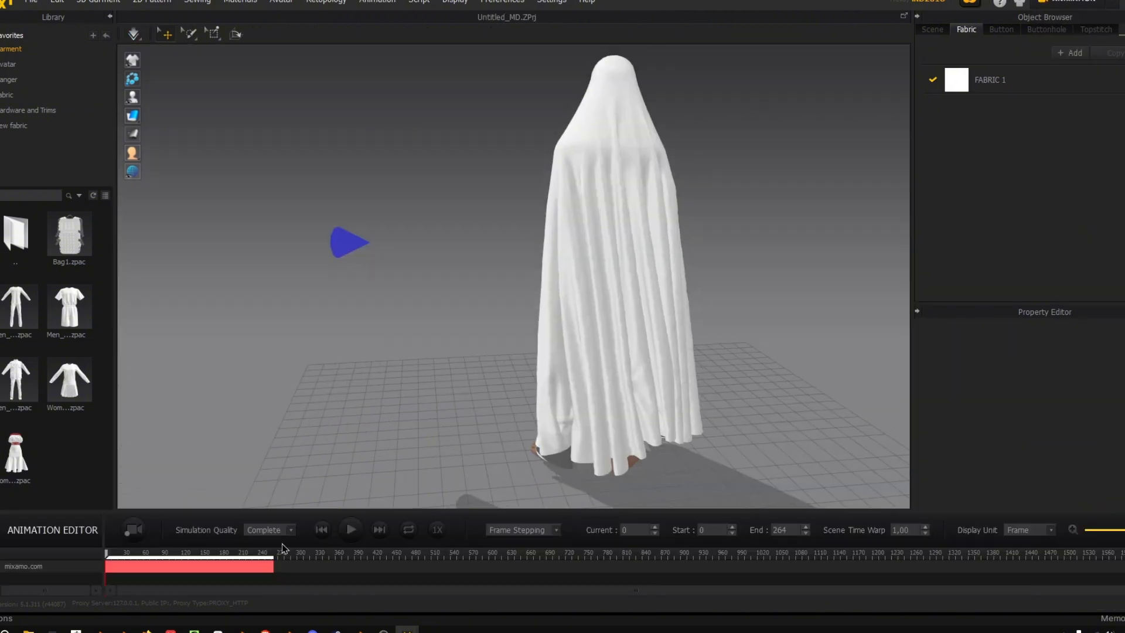
pyautogui.click(134, 533)
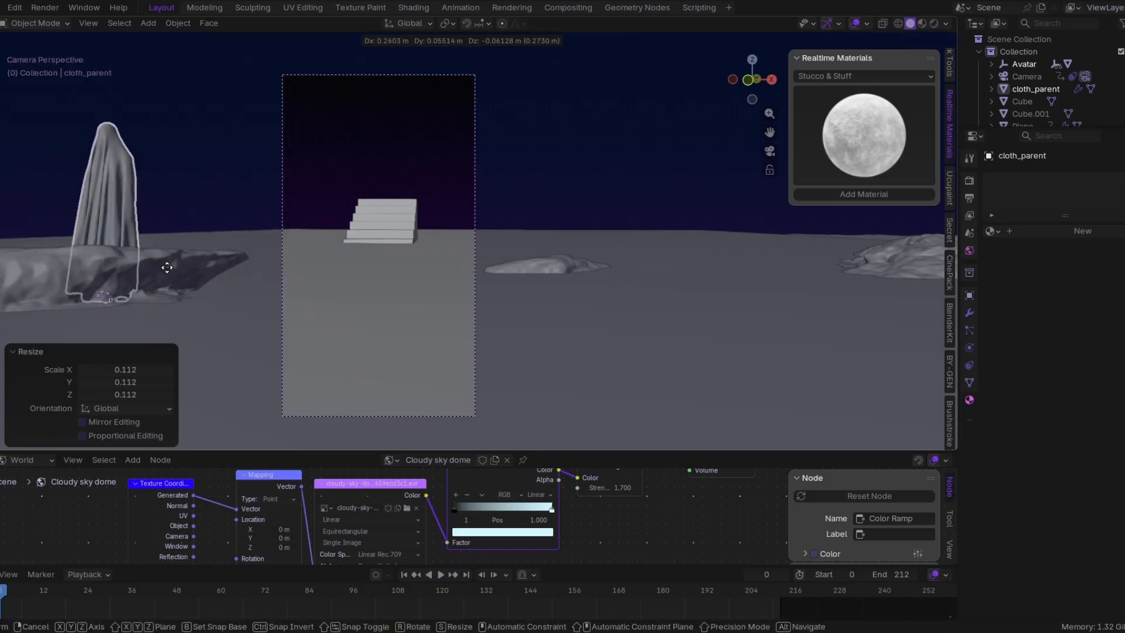
# In Blender, move the imported cloth figure from the rocky shore's far side toward the camera and check the camera view
pyautogui.moveTo(176, 275); pyautogui.dragTo(382, 331)
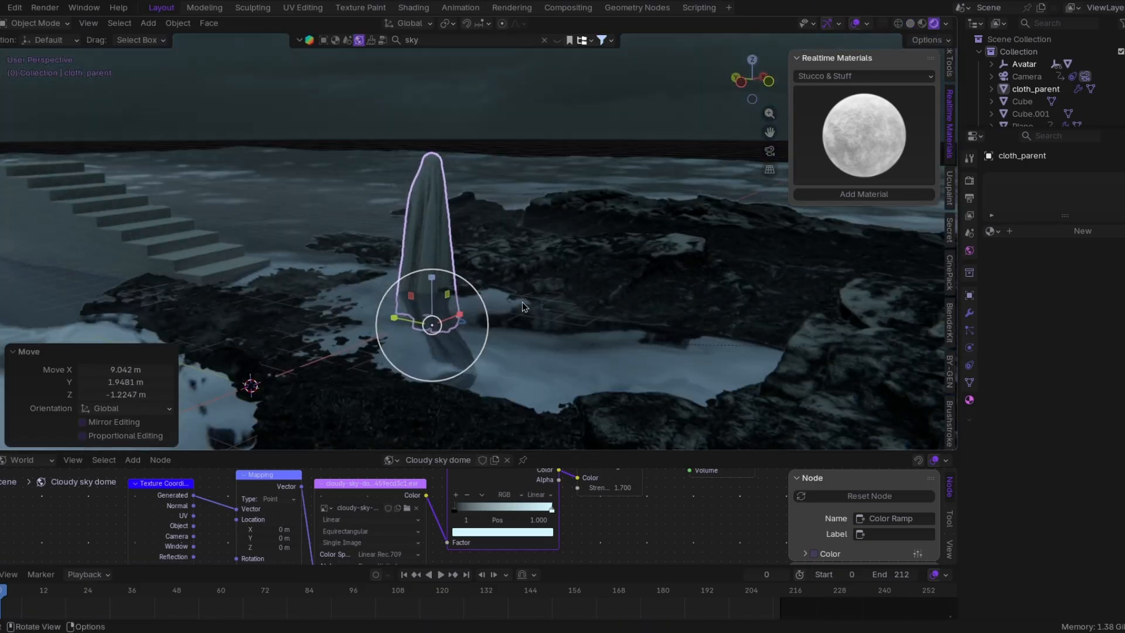
pyautogui.moveTo(427, 321); pyautogui.dragTo(729, 261)
pyautogui.press('KP_0')
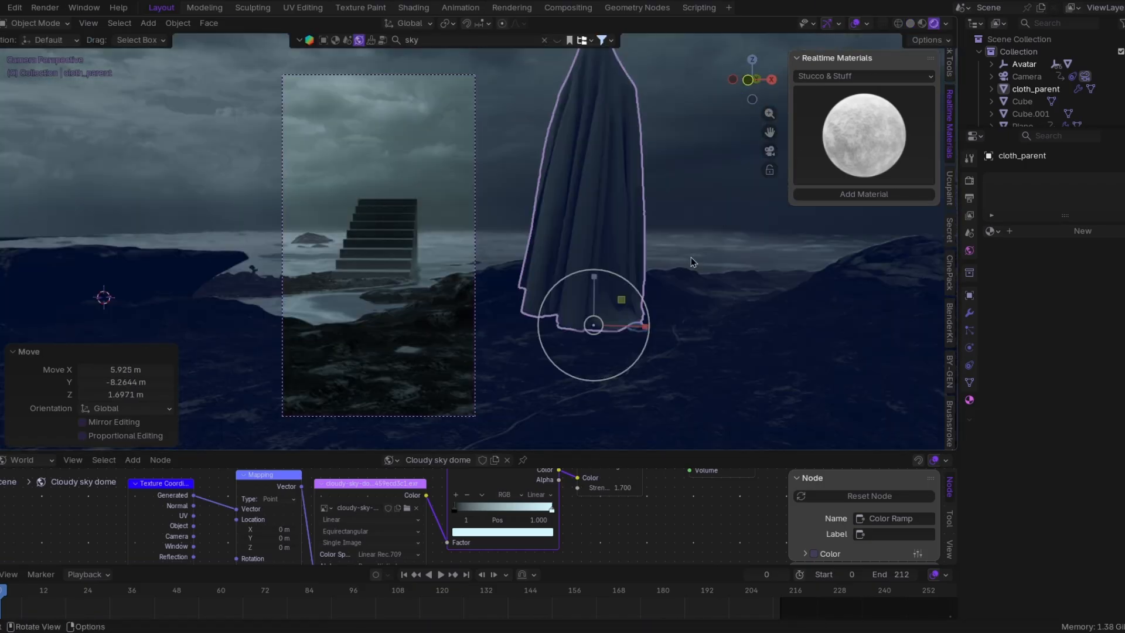
# Move the cloth figure closer to the camera frame and scale it down by 0.641
pyautogui.press('g')
pyautogui.click(501, 288)
pyautogui.press('s')
pyautogui.click(438, 302)
pyautogui.press('KP_0')
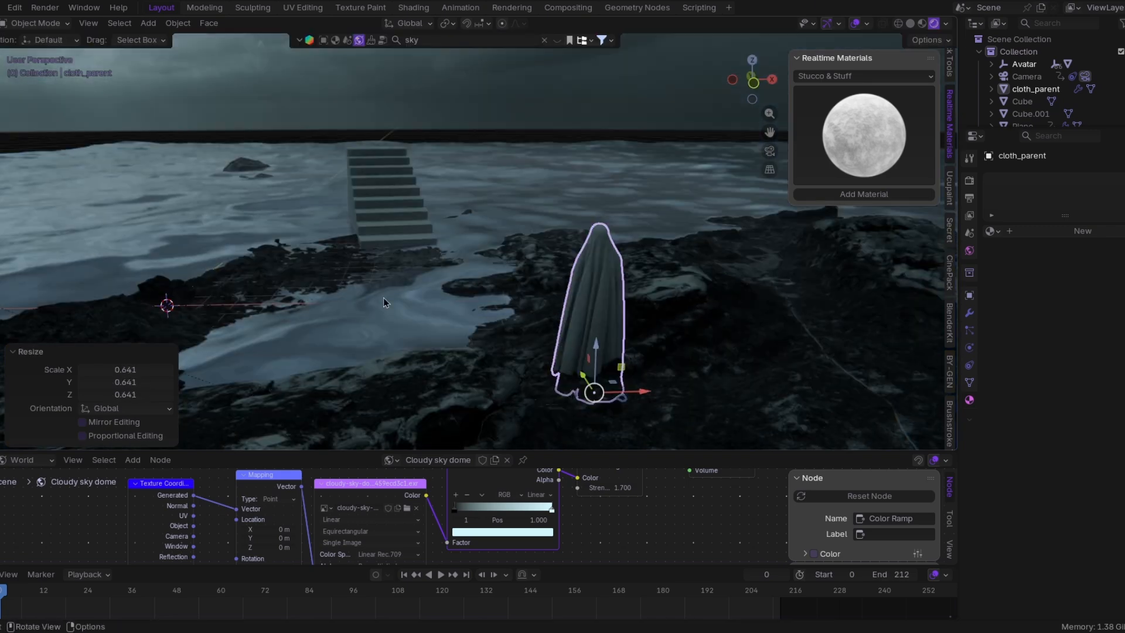
# Fine-tune the cloth figure's placement on the foreground rocks, raising it about 0.75 m and shifting it about 0.47 m along X
pyautogui.moveTo(583, 377); pyautogui.dragTo(601, 406)
pyautogui.moveTo(660, 420); pyautogui.dragTo(672, 419)
pyautogui.moveTo(628, 376); pyautogui.dragTo(654, 337)
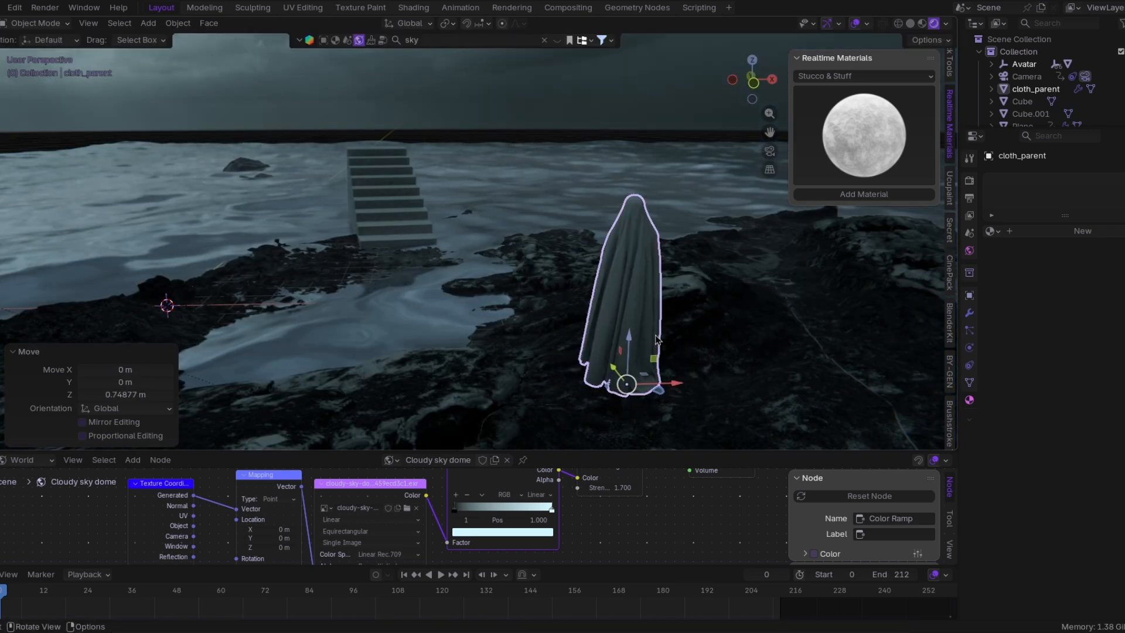
pyautogui.click(769, 151)
pyautogui.scroll(1, 539, 261)
pyautogui.moveTo(466, 351); pyautogui.dragTo(392, 311)
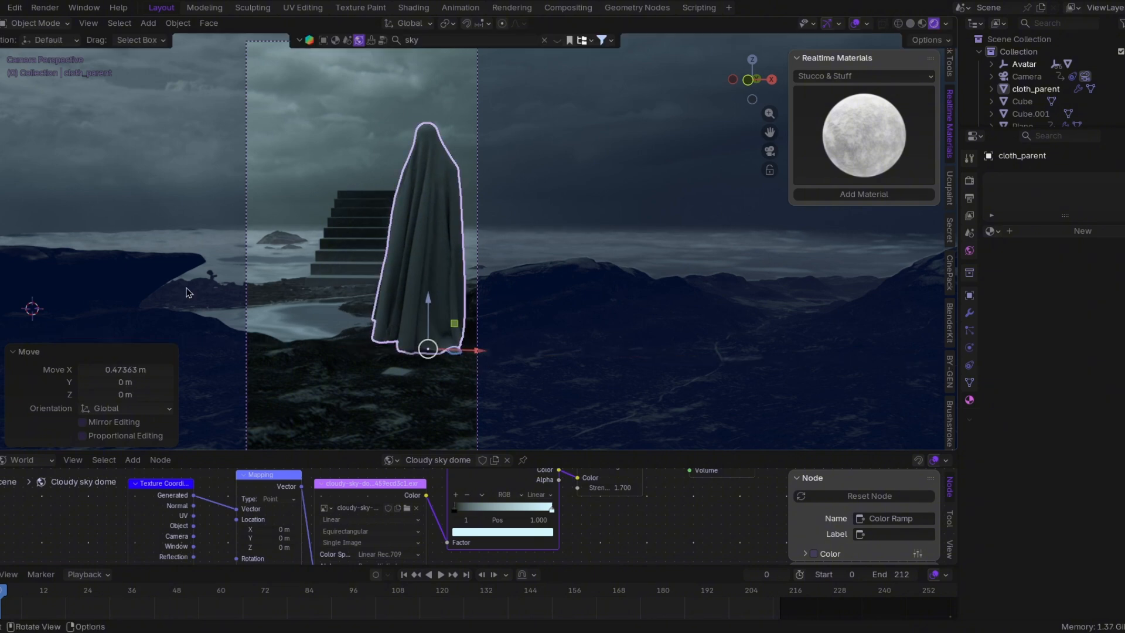
# Scale the staircase up by 1.928, push it farther back along Y, and shift it about -2.4 m along X
pyautogui.click(531, 234)
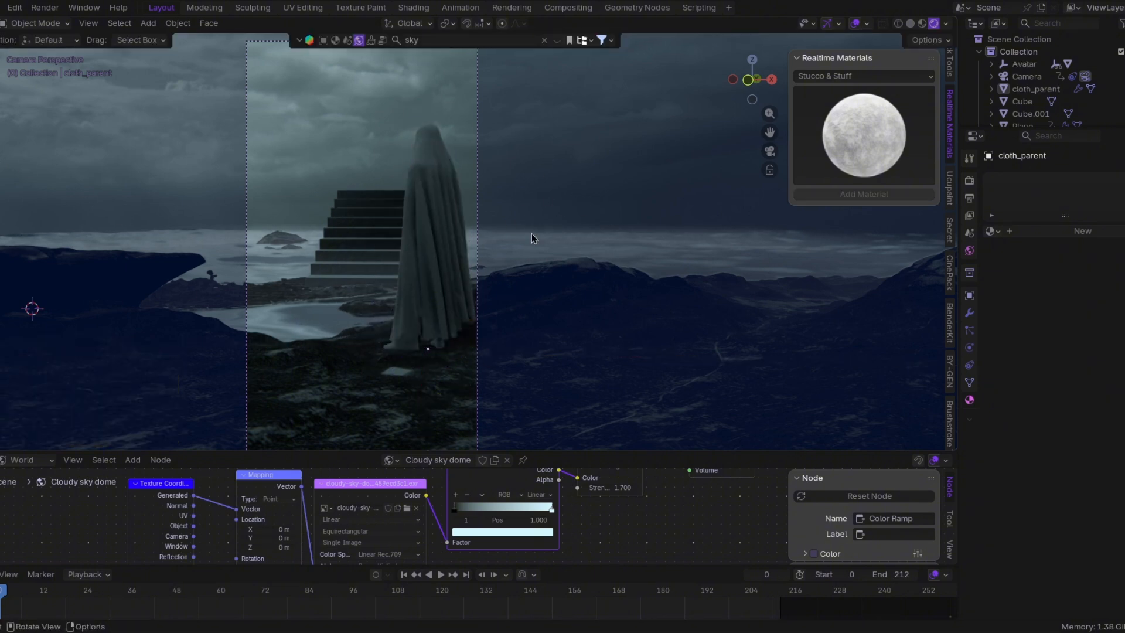
pyautogui.click(373, 224)
pyautogui.scroll(-1, 462, 246)
pyautogui.press('s')
pyautogui.click(214, 211)
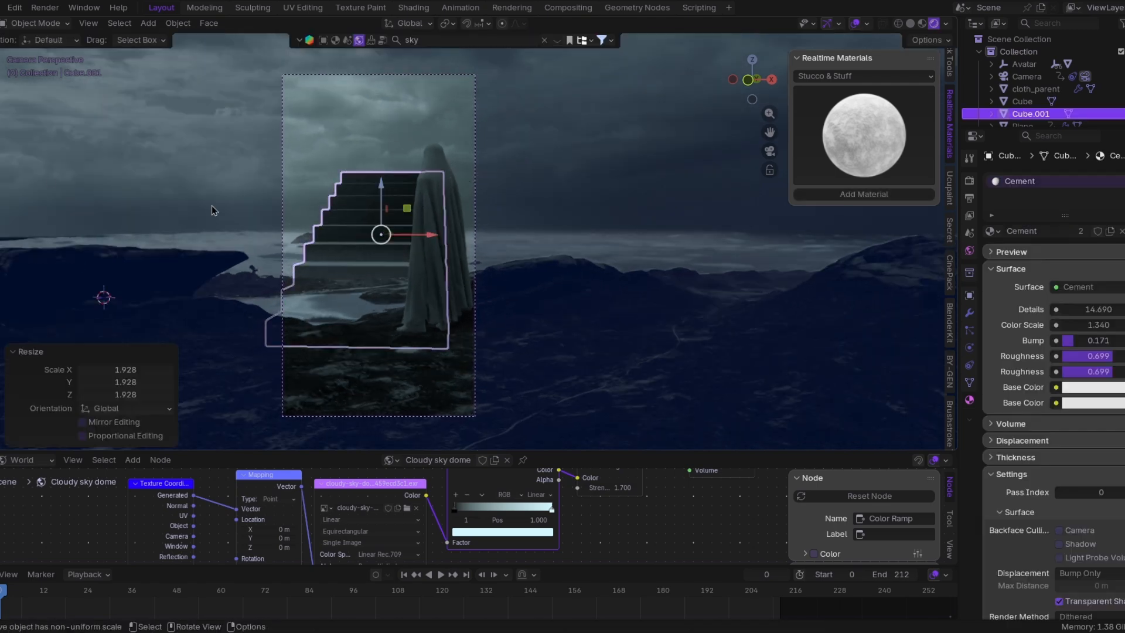
pyautogui.moveTo(428, 235)
pyautogui.mouseDown()
pyautogui.moveTo(391, 236)
pyautogui.moveTo(417, 229)
pyautogui.mouseUp()
pyautogui.press('g')
pyautogui.press('y')
pyautogui.click(430, 216)
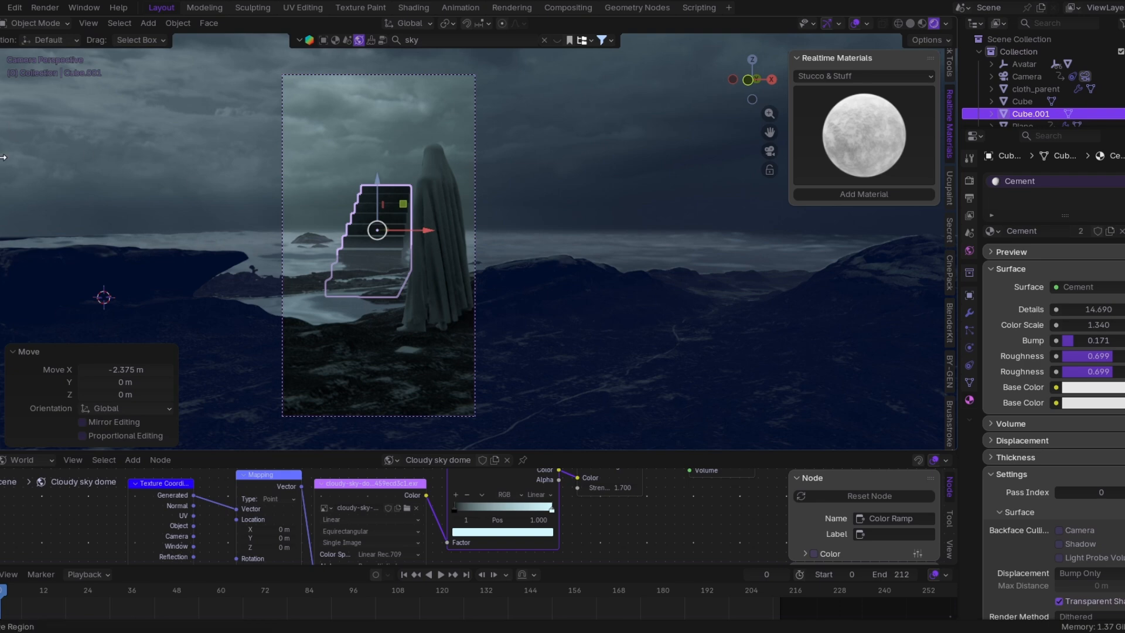
# Rotate the staircase freely by about 2.9° and -1.7°, raise it slightly in the camera frame, and play back the animation
pyautogui.press('r')
pyautogui.press('r')
pyautogui.click(468, 225)
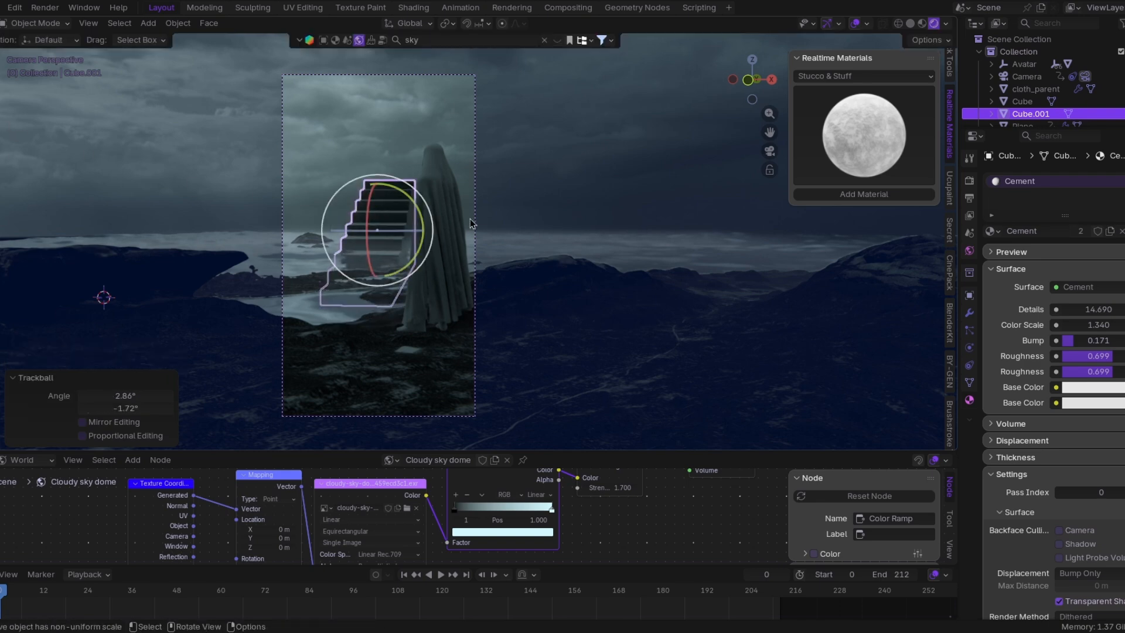
pyautogui.press('g')
pyautogui.click(470, 211)
pyautogui.click(553, 213)
pyautogui.press('space')
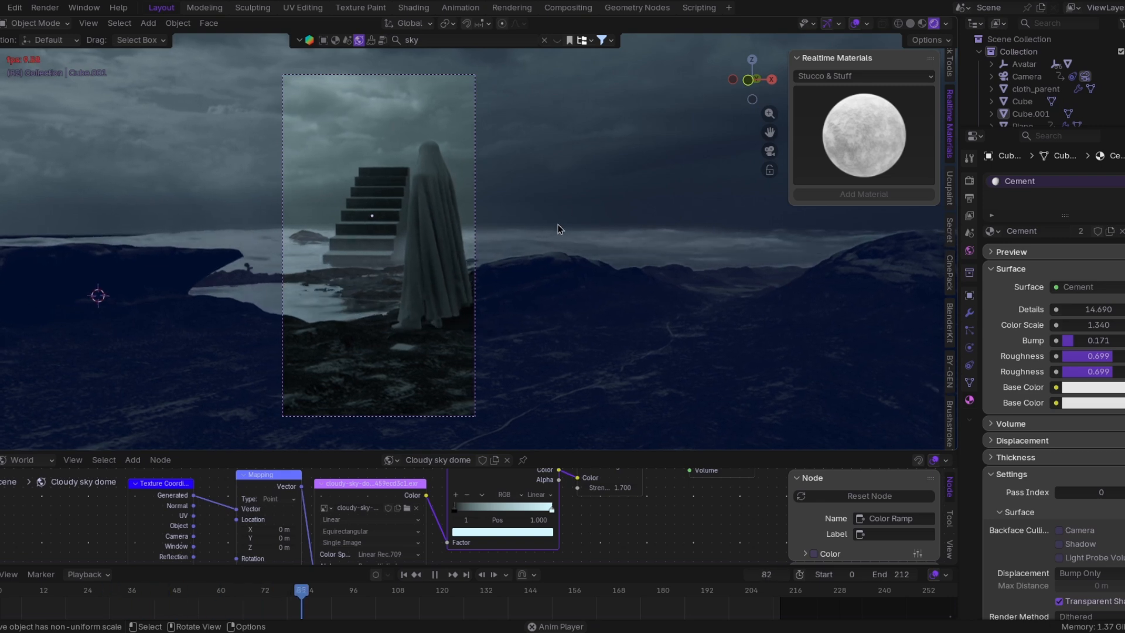
pyautogui.press('space')
# Give the avatar body's material a brown base color and a roughness of 0.723
pyautogui.click(446, 331)
pyautogui.click(447, 331)
pyautogui.click(1102, 309)
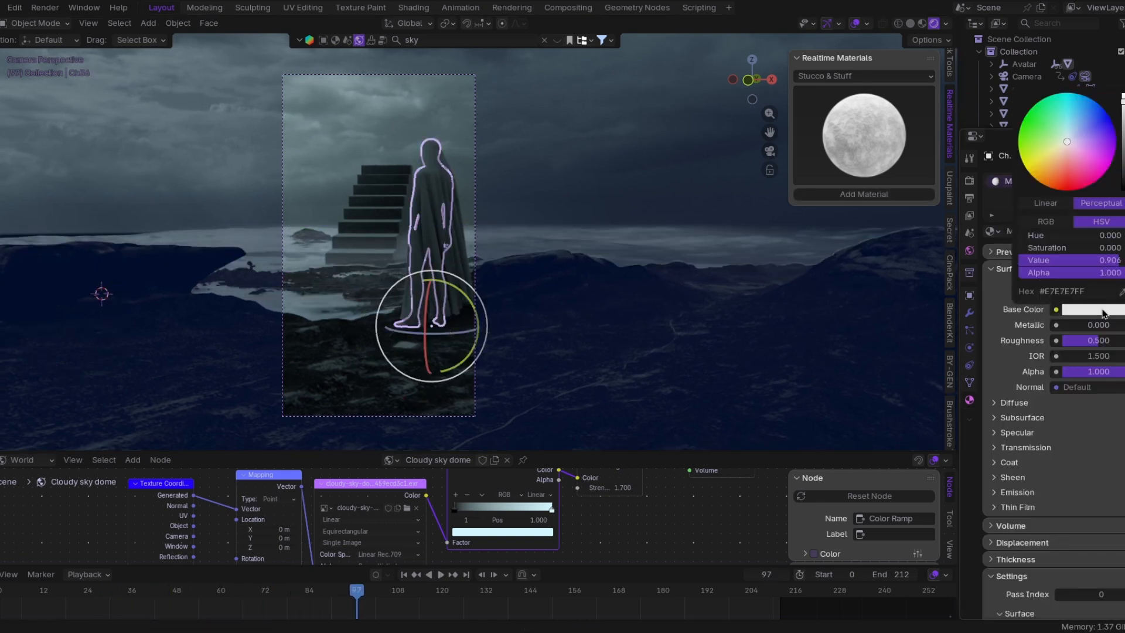
pyautogui.moveTo(1089, 340); pyautogui.dragTo(1090, 341)
pyautogui.click(1105, 309)
pyautogui.moveTo(1123, 111); pyautogui.dragTo(1123, 136)
pyautogui.click(588, 133)
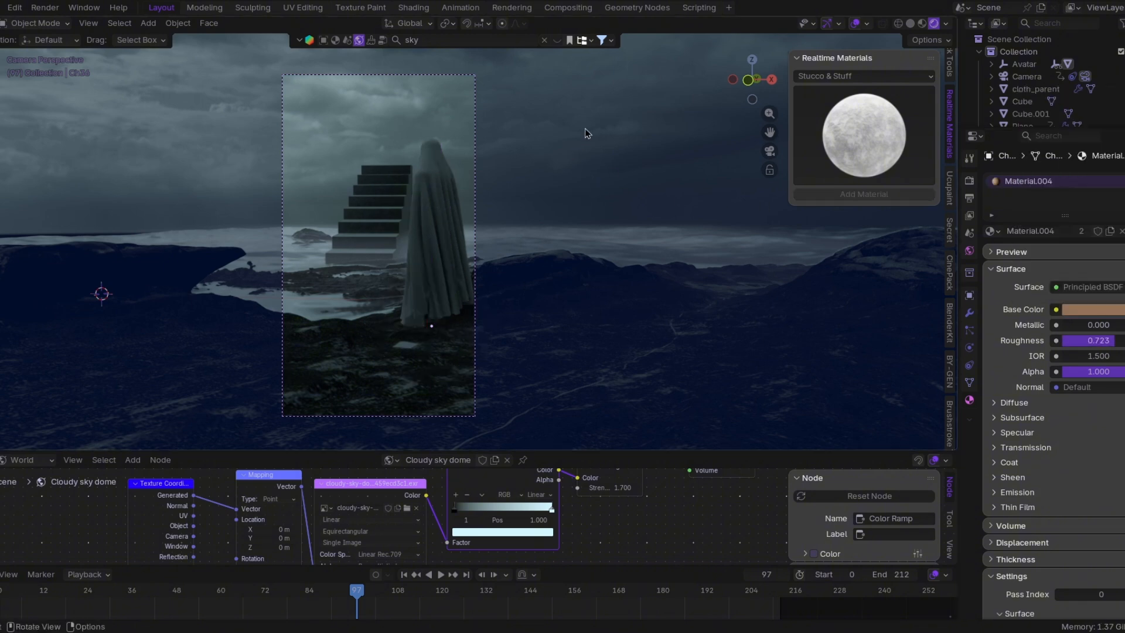
# Set the cloth material's base color to saturated red and preview the animation in the camera view
pyautogui.scroll(1, 575, 211)
pyautogui.scroll(-1, 562, 211)
pyautogui.click(445, 234)
pyautogui.click(1036, 232)
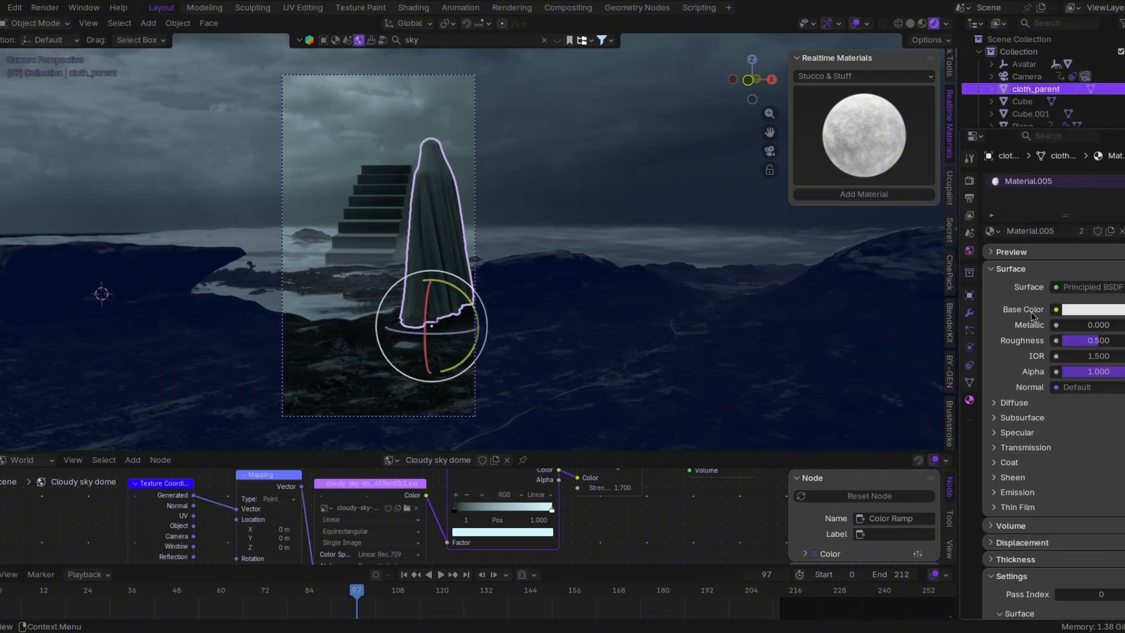
pyautogui.click(1097, 308)
pyautogui.click(1064, 191)
pyautogui.click(578, 130)
pyautogui.press('space')
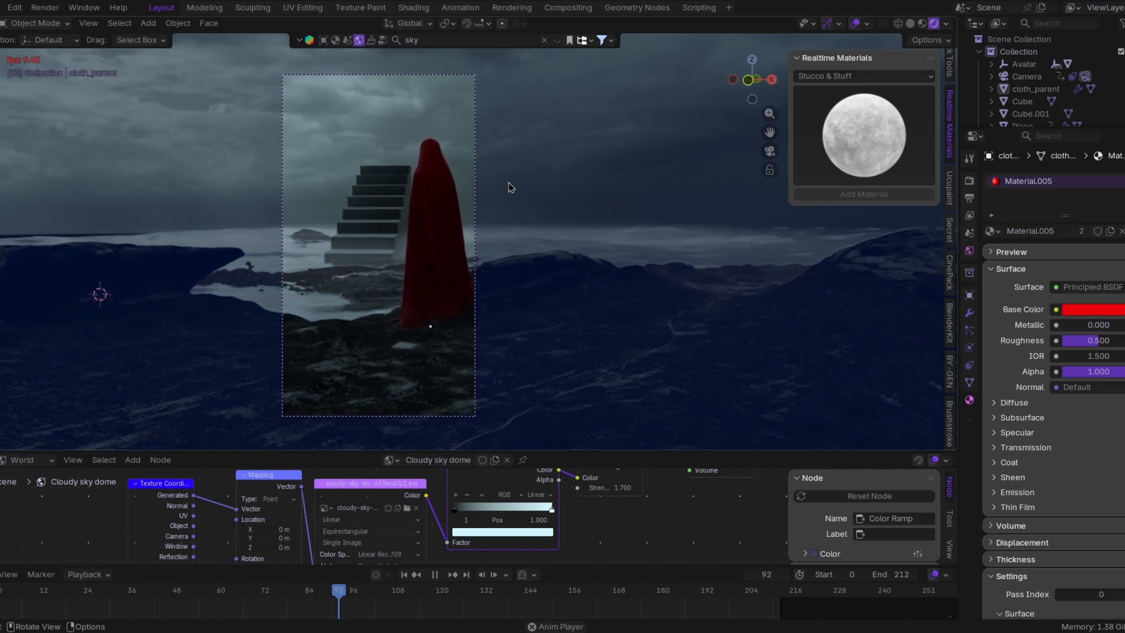
pyautogui.press('space')
# Duplicate the fog volume box, place the copy behind the staircase in the camera view, and make its material single-user
pyautogui.click(909, 23)
pyautogui.moveTo(397, 171)
pyautogui.mouseDown(button='middle')
pyautogui.moveTo(409, 239)
pyautogui.moveTo(423, 229)
pyautogui.mouseUp(button='middle')
pyautogui.scroll(-3, 409, 239)
pyautogui.click(409, 239)
pyautogui.hotkey('shift', 'd')
pyautogui.click(58, 194)
pyautogui.click(770, 151)
pyautogui.press('g')
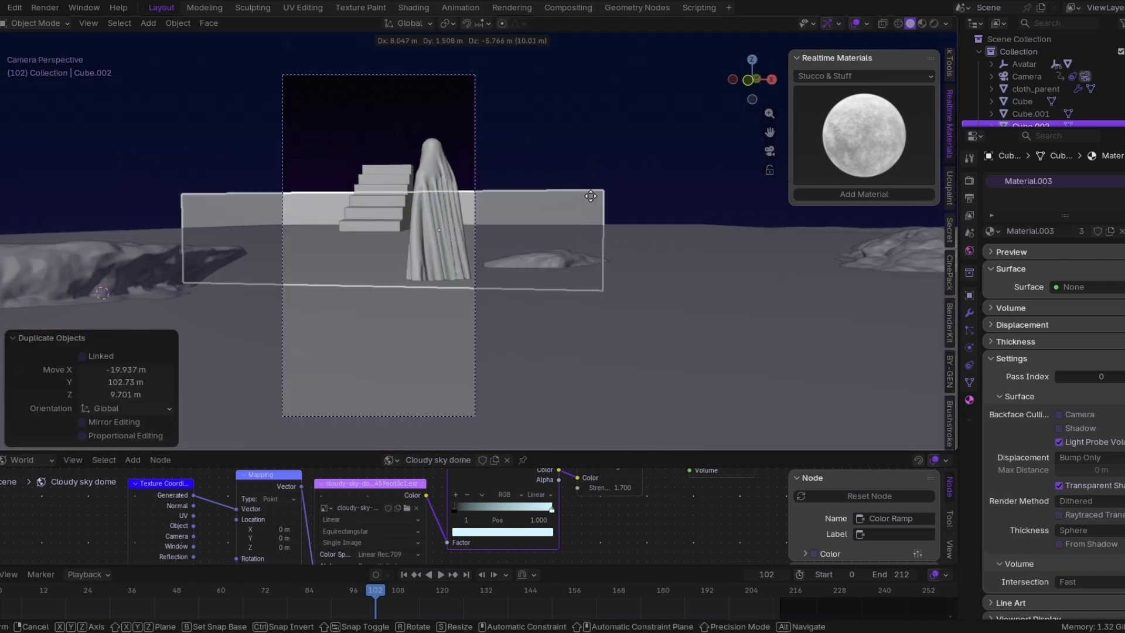
pyautogui.click(594, 199)
pyautogui.click(1110, 232)
# Tilt the duplicated fog box by about -5.2° and lower it about 2.8 m while checking the rendered view
pyautogui.click(934, 24)
pyautogui.moveTo(450, 216); pyautogui.dragTo(451, 211)
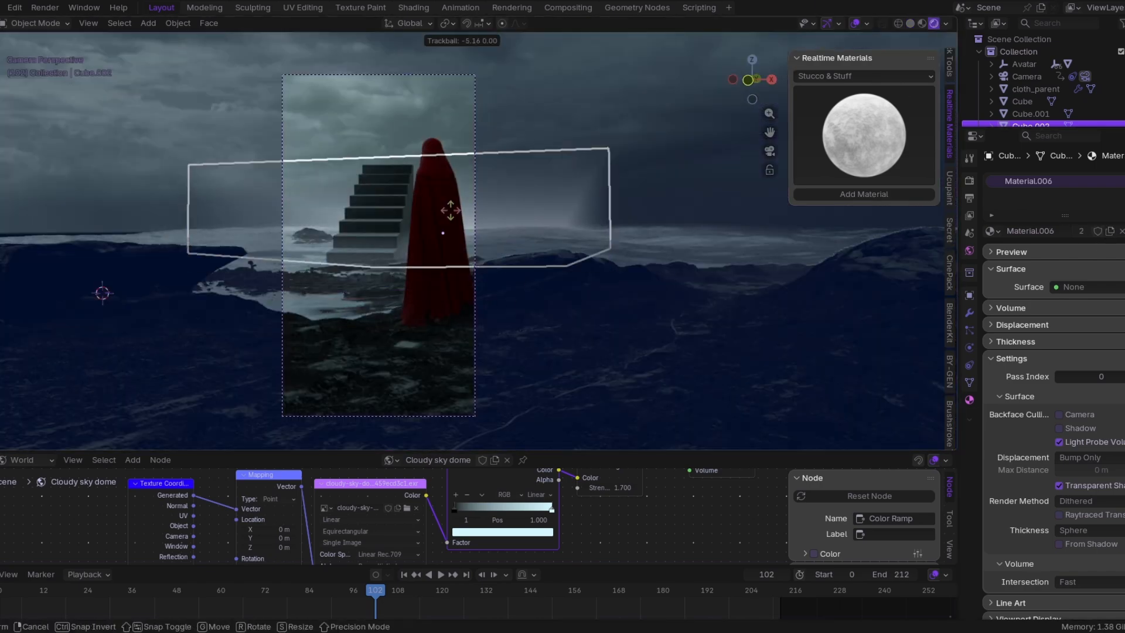
pyautogui.click(451, 210)
pyautogui.press('g')
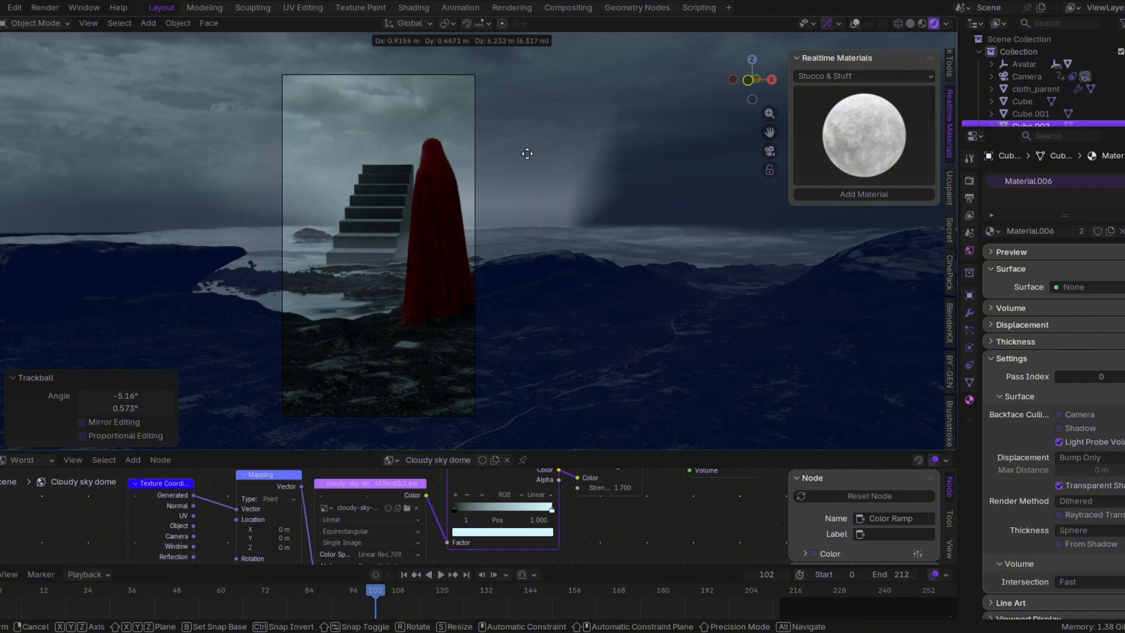
pyautogui.click(508, 202)
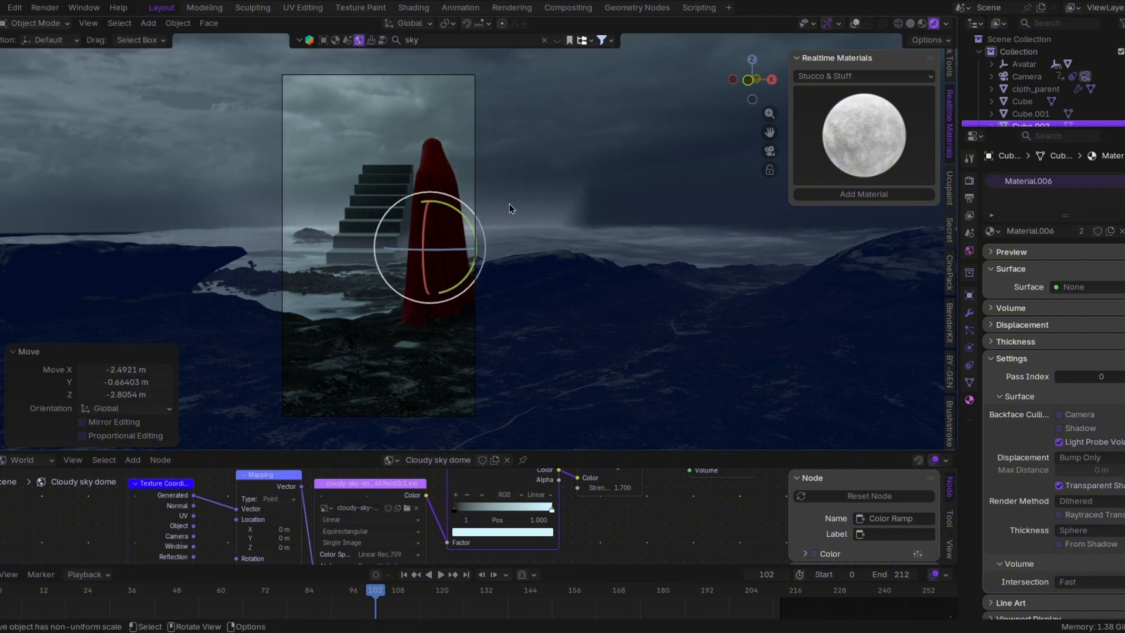
pyautogui.scroll(2, 637, 188)
pyautogui.scroll(-1, 596, 237)
# Add a plane at the top of the staircase and rotate it 90° about the X axis
pyautogui.click(379, 190)
pyautogui.click(910, 24)
pyautogui.moveTo(516, 141); pyautogui.dragTo(621, 149, button='middle')
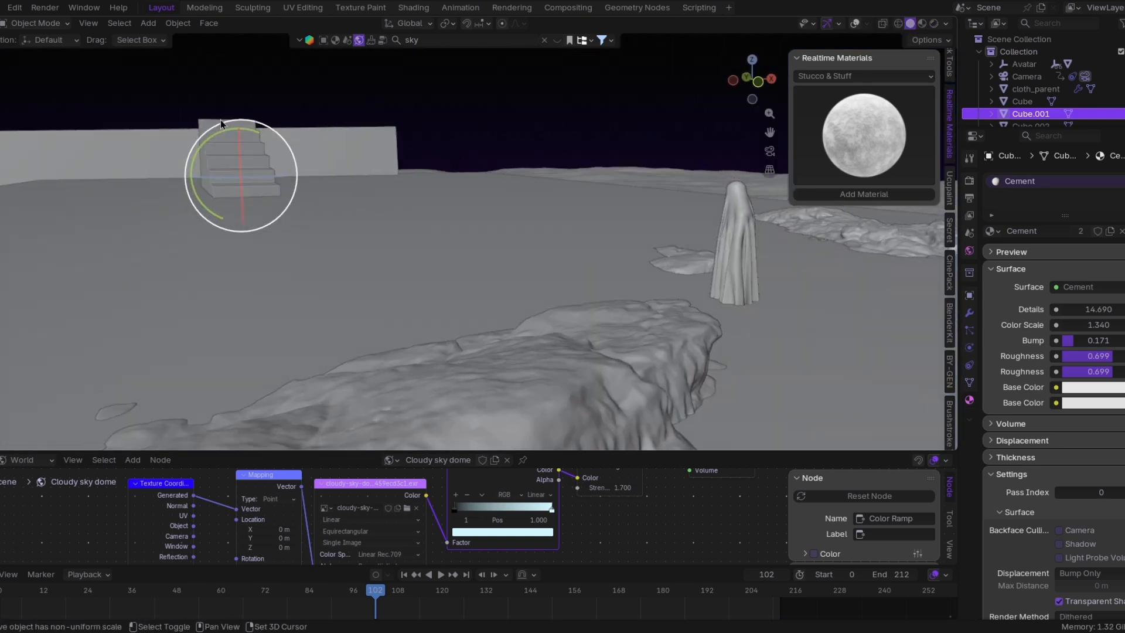
pyautogui.hotkey('shift', 'a')
pyautogui.click(311, 149)
pyautogui.press('r')
pyautogui.press('x')
pyautogui.press('9')
pyautogui.press('0')
pyautogui.press('Return')
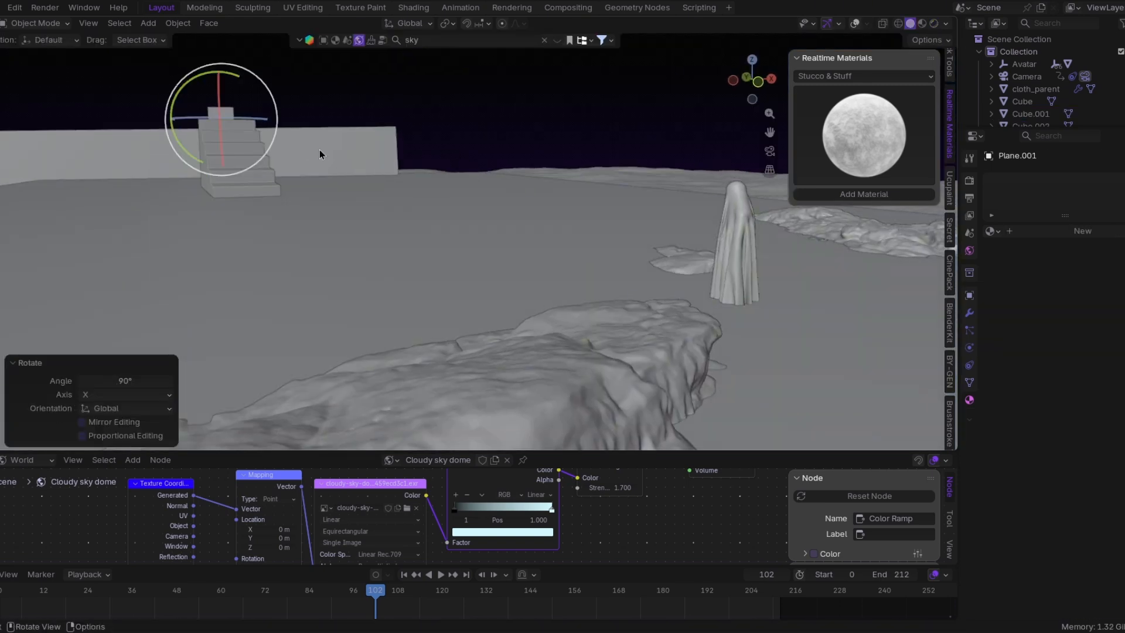
# Position the plane just above the top stair and scale it to 1.516 wide and 2.139 high as a doorway
pyautogui.press('KP_0')
pyautogui.press('g')
pyautogui.click(419, 164)
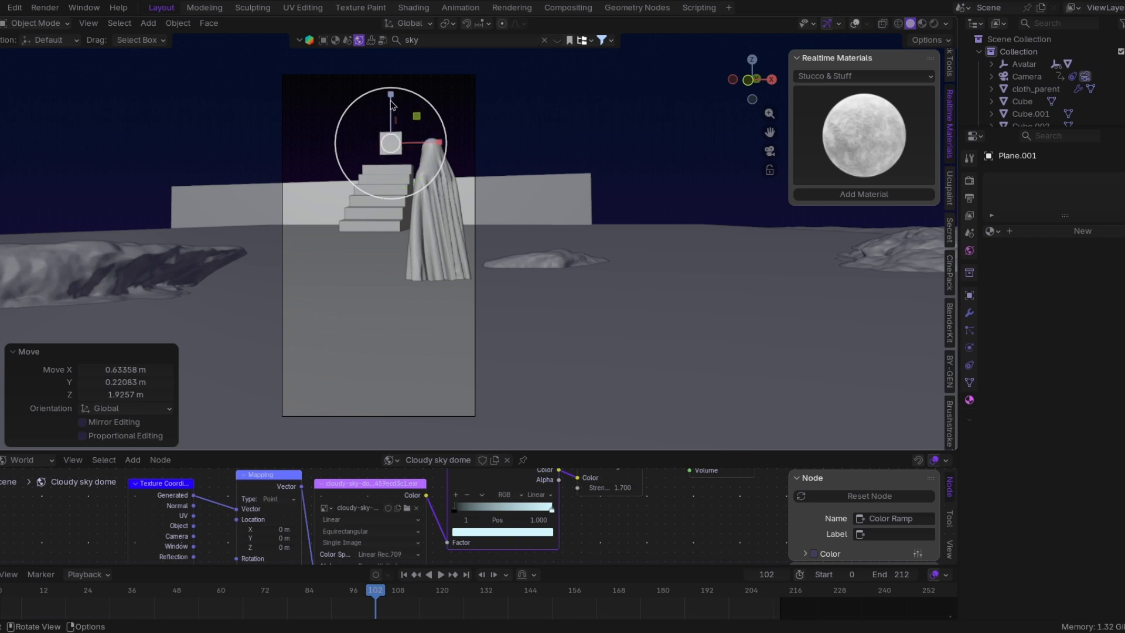
pyautogui.press('s')
pyautogui.press('z')
pyautogui.click(454, 139)
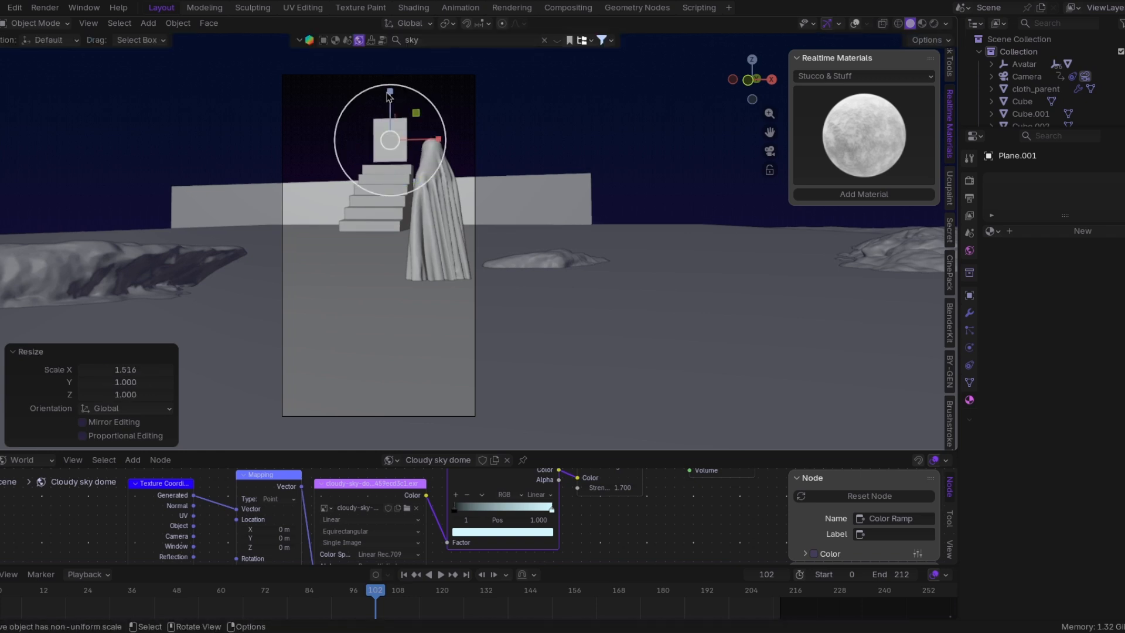
pyautogui.press('g')
pyautogui.click(451, 129)
# Assign the doorway plane a new Emission material with strength 3.2 and preview the glow during playback
pyautogui.press('z')
pyautogui.click(654, 191)
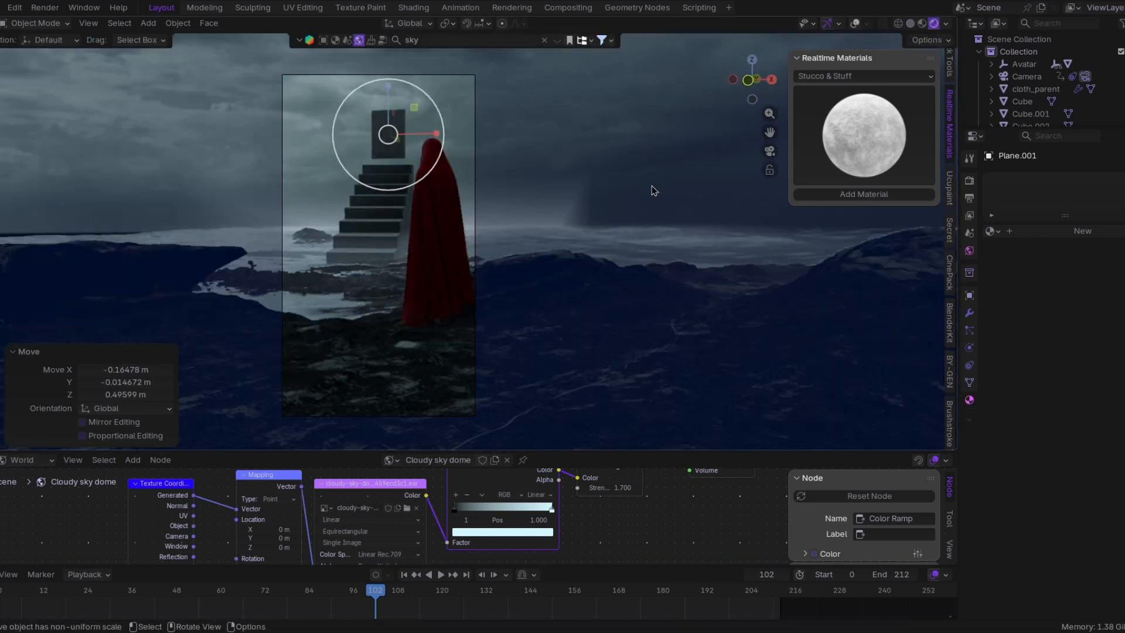
pyautogui.click(1064, 231)
pyautogui.click(1078, 289)
pyautogui.click(905, 355)
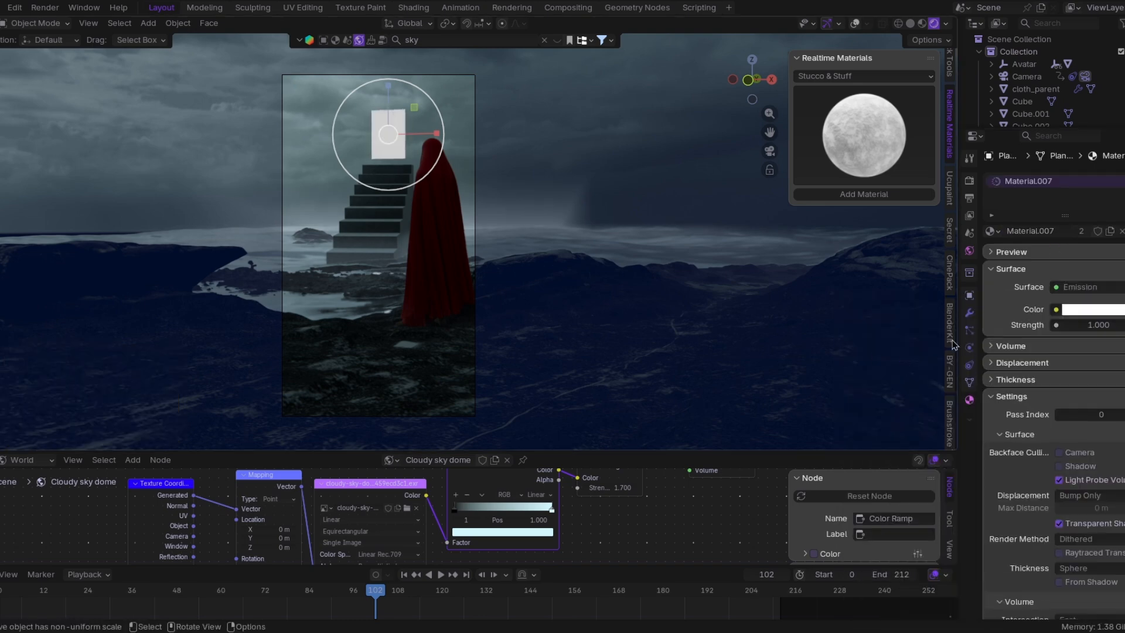
pyautogui.moveTo(1098, 325); pyautogui.dragTo(1119, 325)
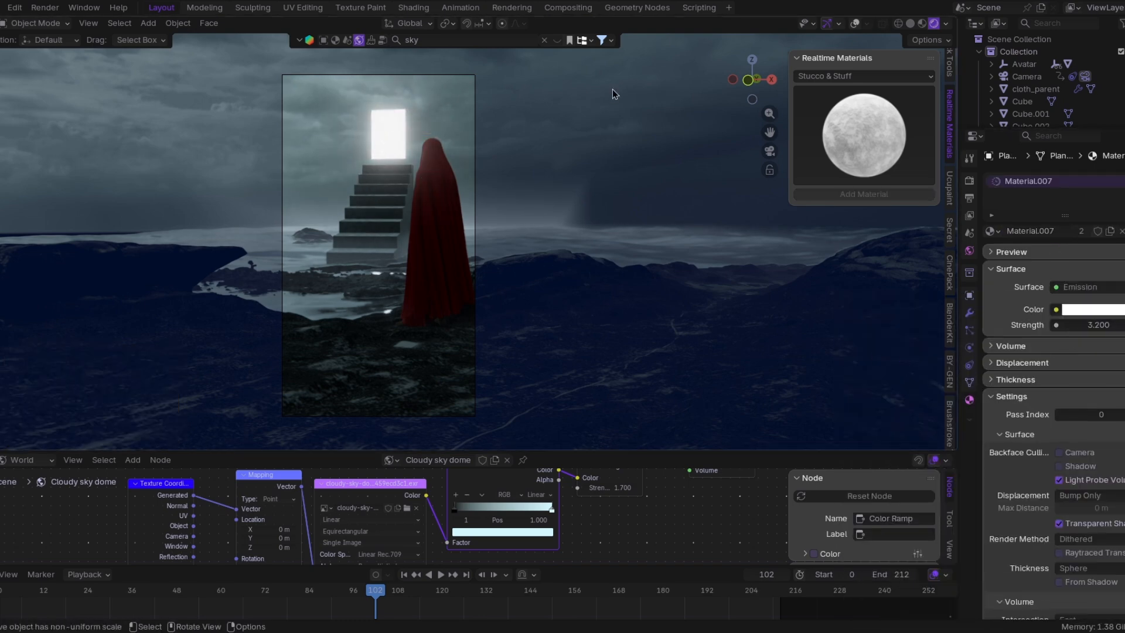
pyautogui.press('space')
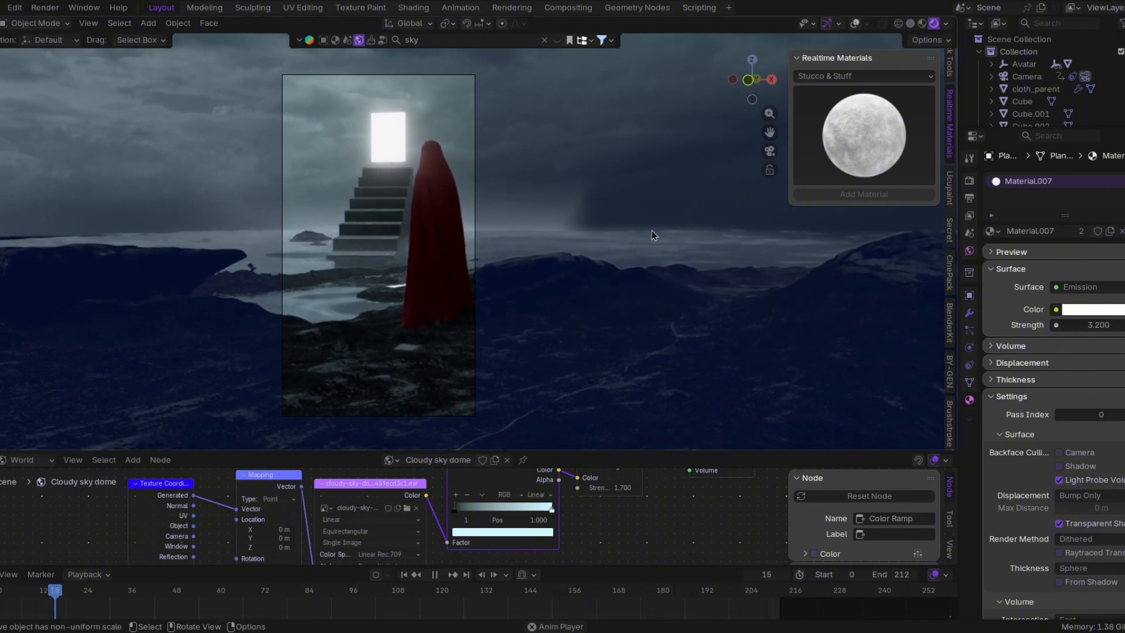
pyautogui.press('space')
# Set both base colors of the staircase's Cement material to red and play back the animation
pyautogui.click(400, 247)
pyautogui.click(1095, 386)
pyautogui.moveTo(1068, 261); pyautogui.dragTo(1069, 284)
pyautogui.click(1095, 403)
pyautogui.click(645, 165)
pyautogui.press('space')
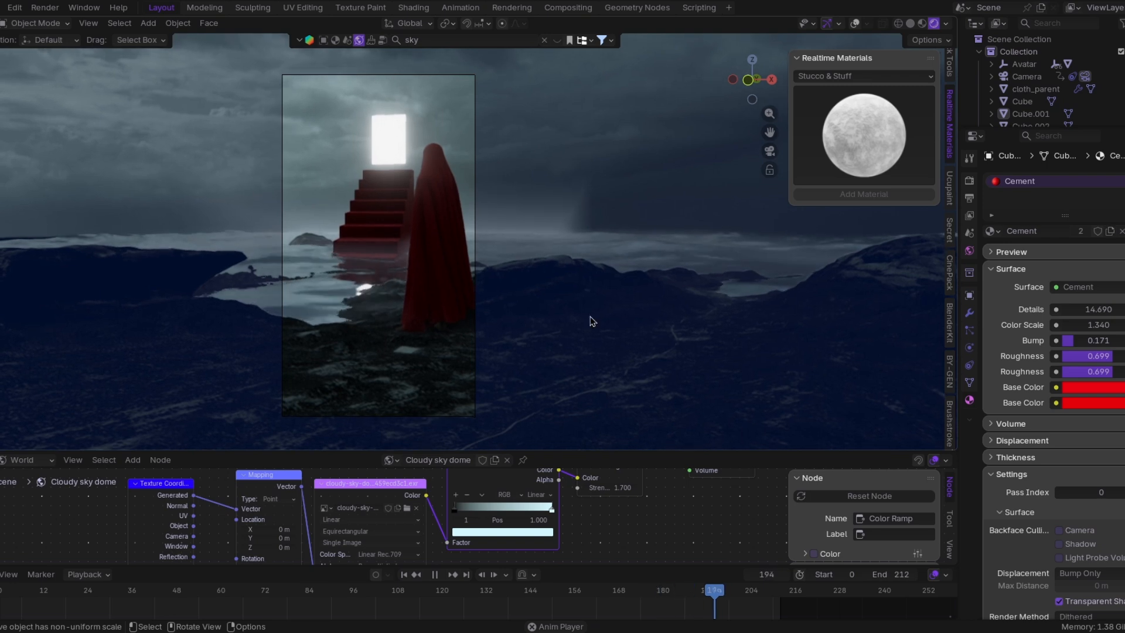
pyautogui.press('space')
# Change the light stop of the sky's color ramp to the paler #E2FAFF and review the animated scene
pyautogui.click(502, 532)
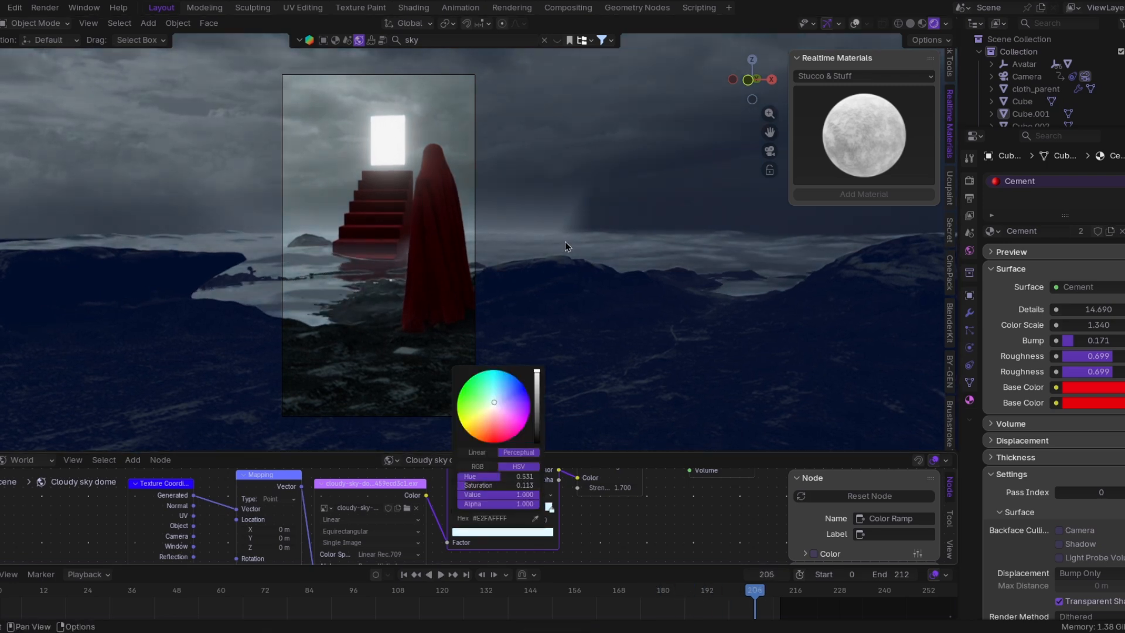
pyautogui.press('space')
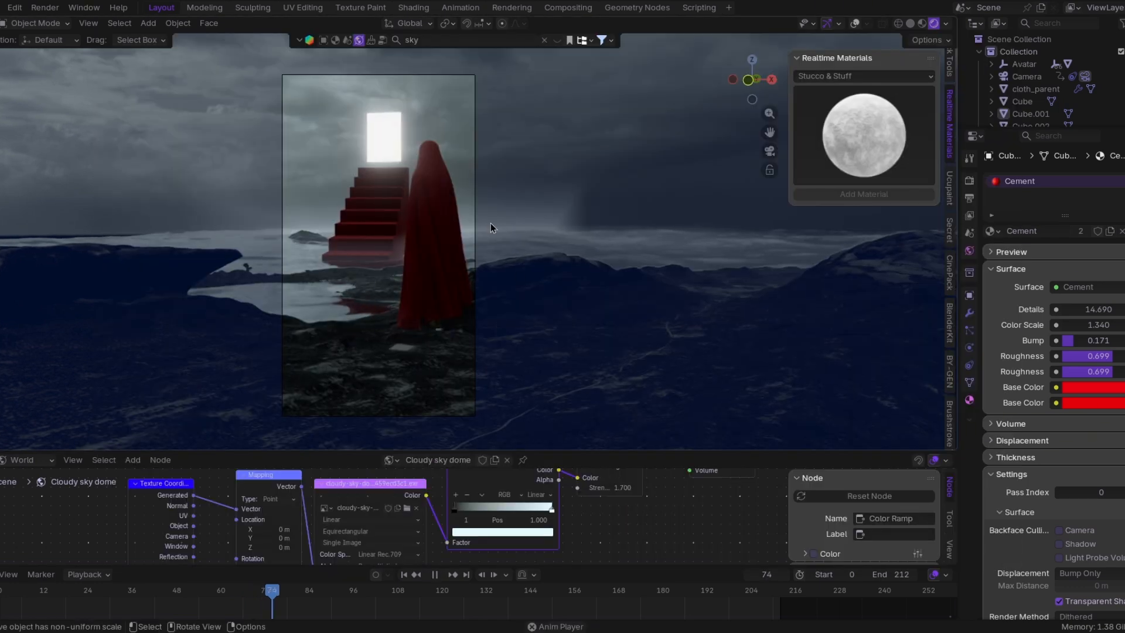
pyautogui.moveTo(490, 222); pyautogui.dragTo(491, 272, button='middle')
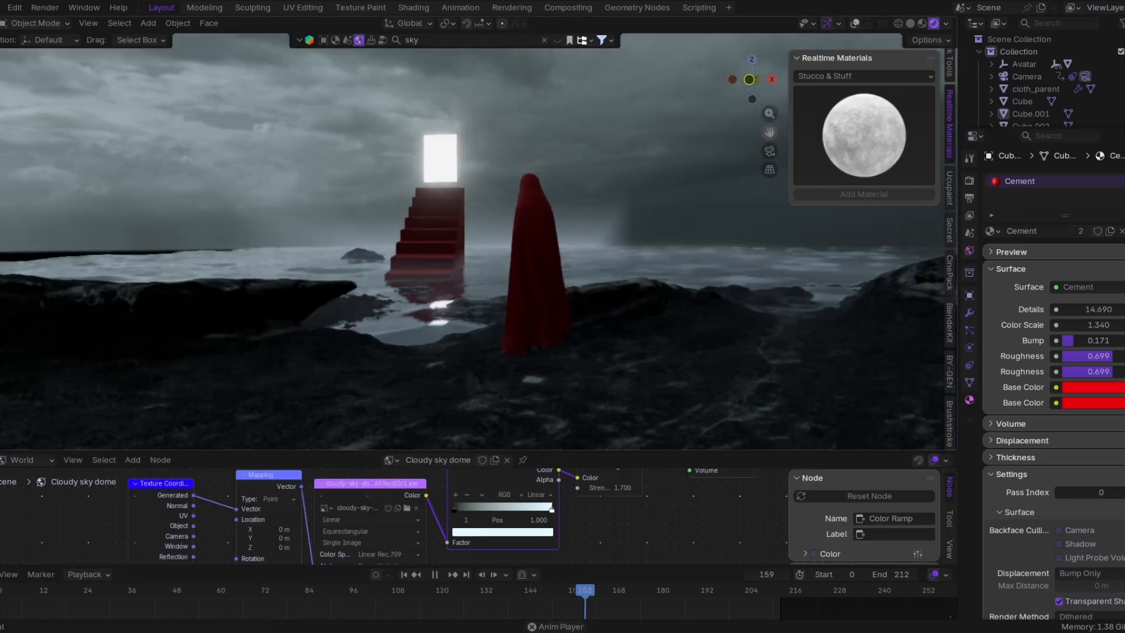
pyautogui.click(769, 150)
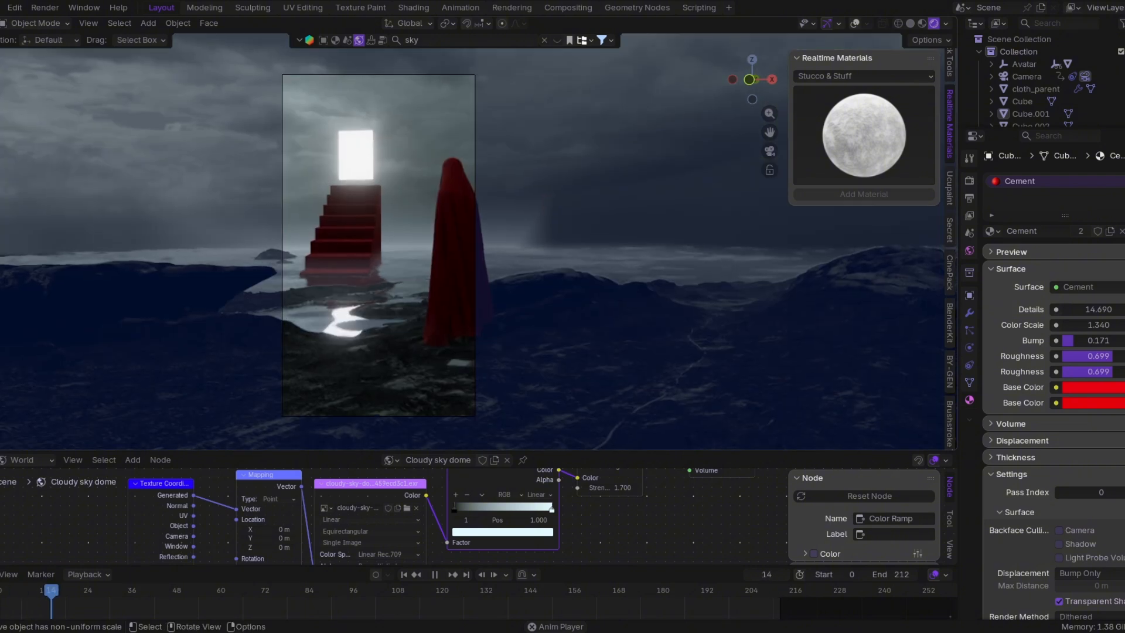
# Set the camera's focal length to 46 mm and shift the camera sideways along its local X axis
pyautogui.click(1027, 77)
pyautogui.moveTo(1091, 238); pyautogui.dragTo(1072, 238)
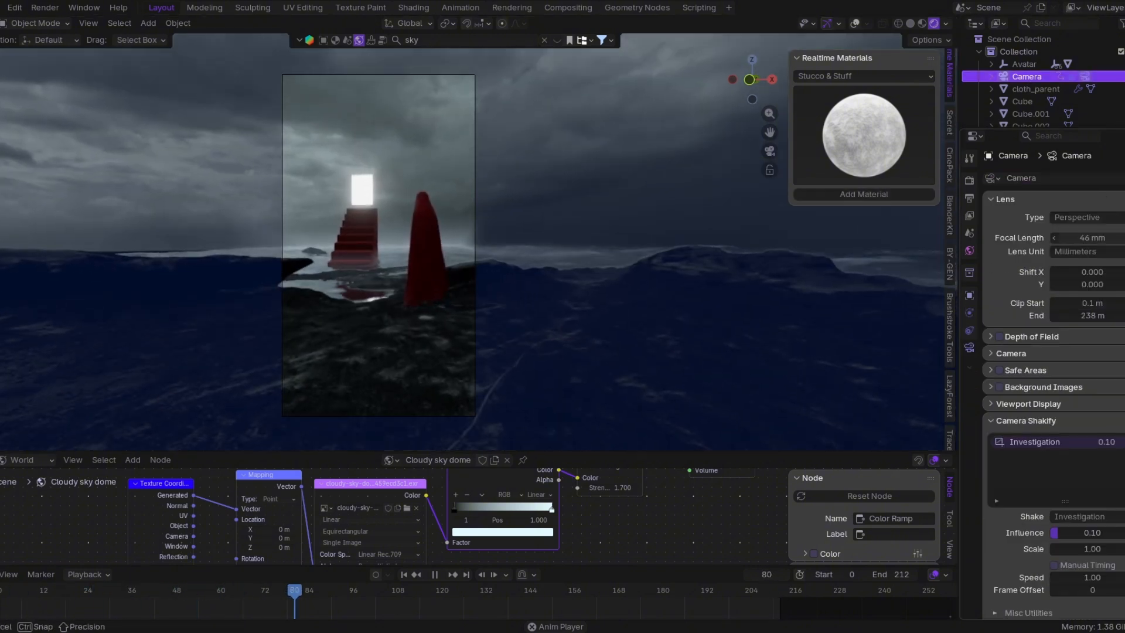
pyautogui.press('g')
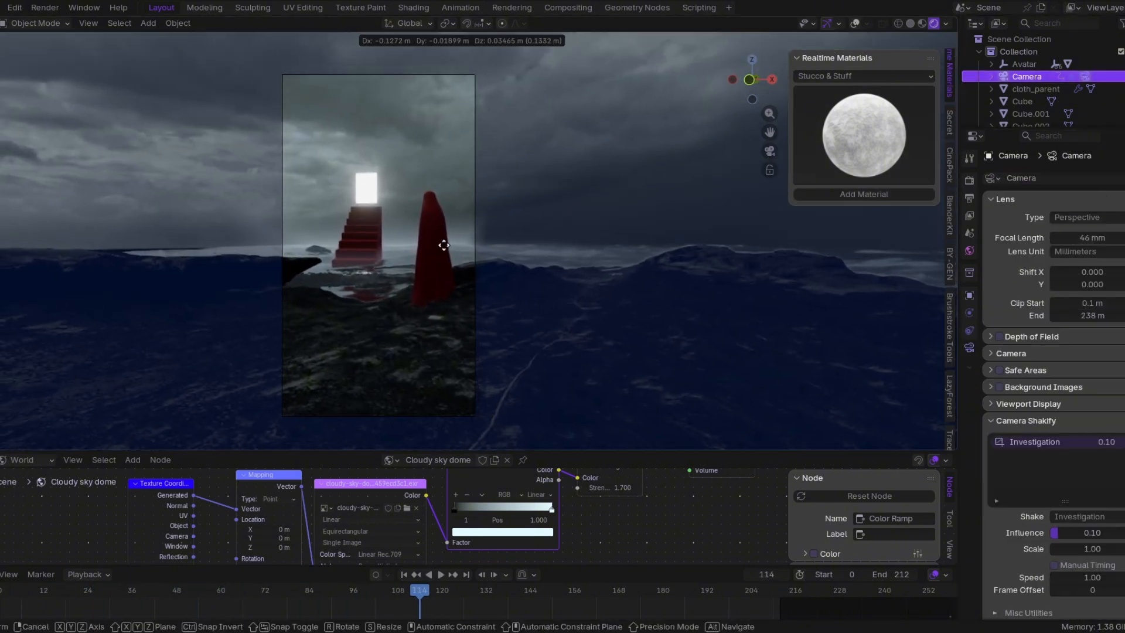
pyautogui.press('x')
pyautogui.press('x')
pyautogui.click(404, 245)
# Tilt the camera to an X rotation of about 93.4° and lower it slightly
pyautogui.click(969, 295)
pyautogui.moveTo(1087, 258); pyautogui.dragTo(1096, 258)
pyautogui.press('g')
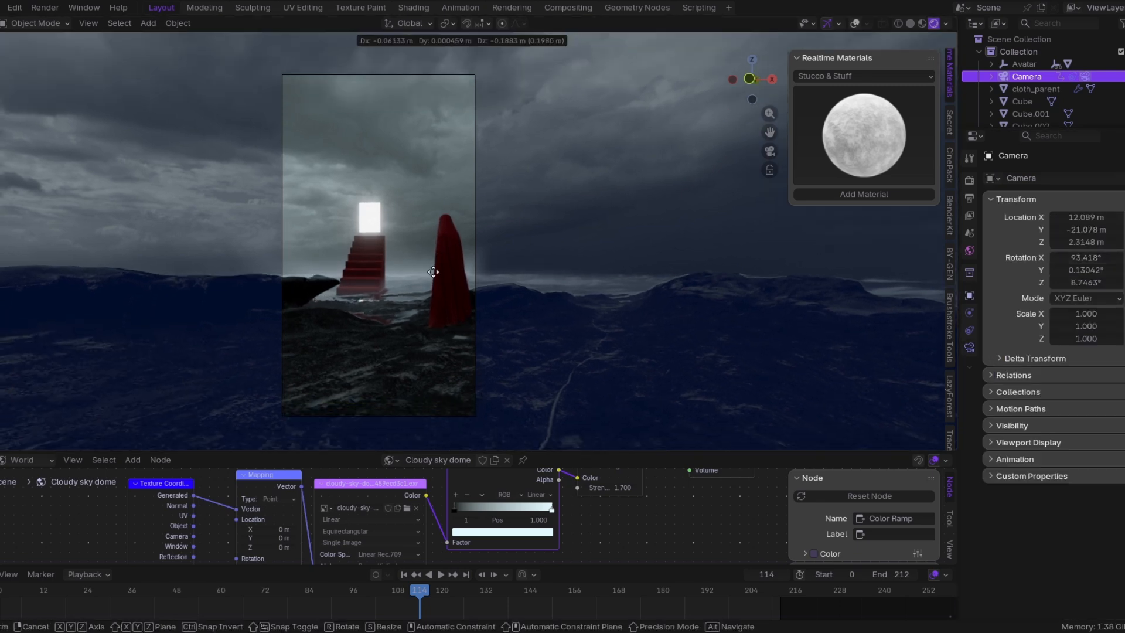
pyautogui.click(442, 289)
# Move the staircase and glowing doorway about 2.1 m along X, scale them by 1.216, raise them about 1 m, and preview playback
pyautogui.click(379, 263)
pyautogui.keyDown('shift'); pyautogui.click(370, 217); pyautogui.keyUp('shift')
pyautogui.press('g')
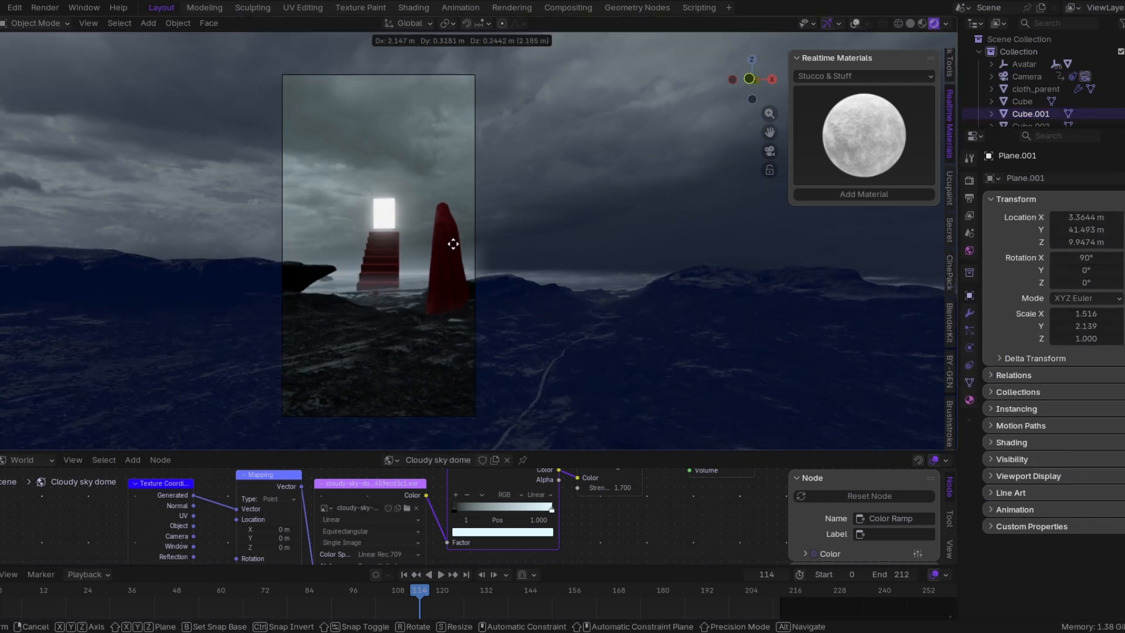
pyautogui.click(452, 243)
pyautogui.press('s')
pyautogui.click(475, 225)
pyautogui.press('g')
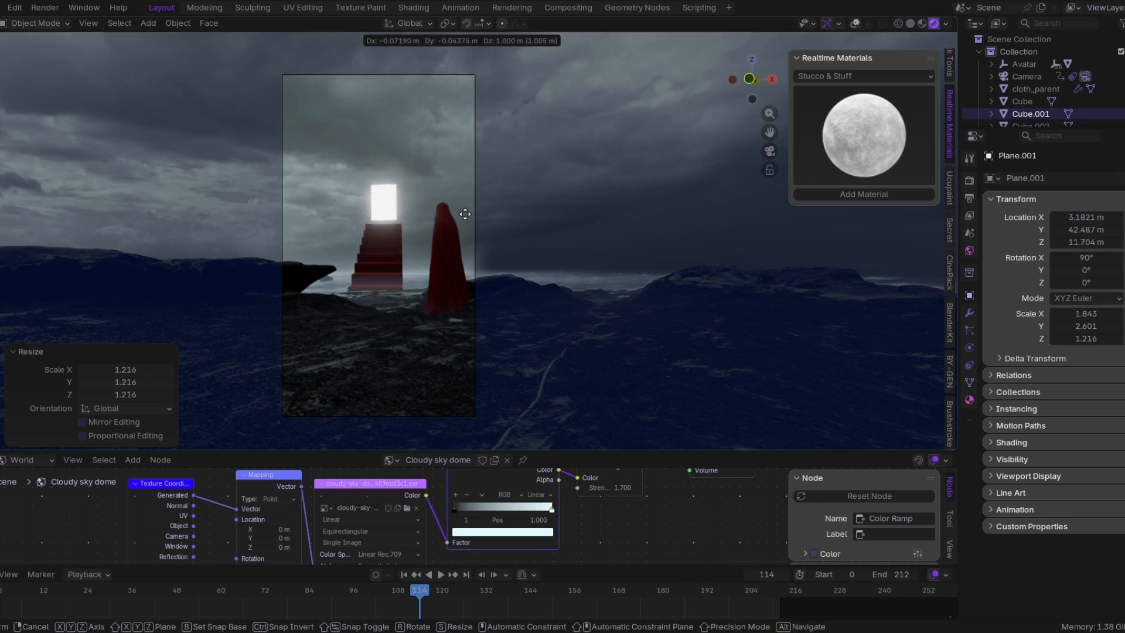
pyautogui.click(465, 214)
pyautogui.press('space')
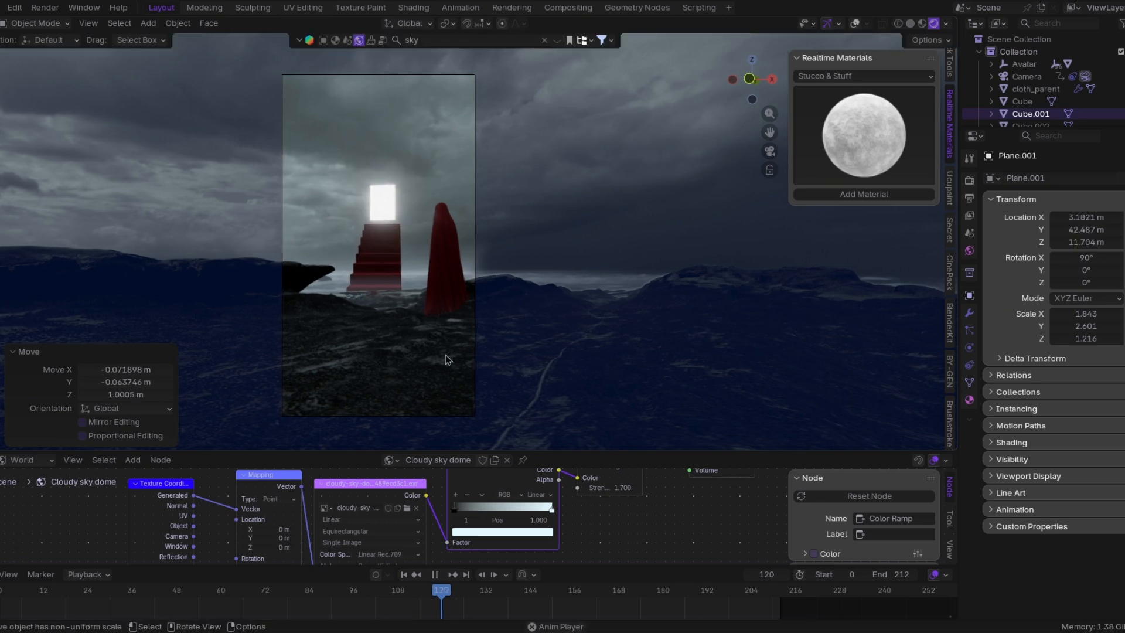
pyautogui.press('space')
# Make a linked duplicate of the large fog volume box, moved about -12 m in X, -82 m in Y and 3 m in Z
pyautogui.click(485, 258)
pyautogui.moveTo(486, 257); pyautogui.dragTo(876, 44, button='middle')
pyautogui.scroll(-5, 876, 44)
pyautogui.click(854, 24)
pyautogui.scroll(-3, 613, 290)
pyautogui.click(528, 281)
pyautogui.hotkey('shift', 'd')
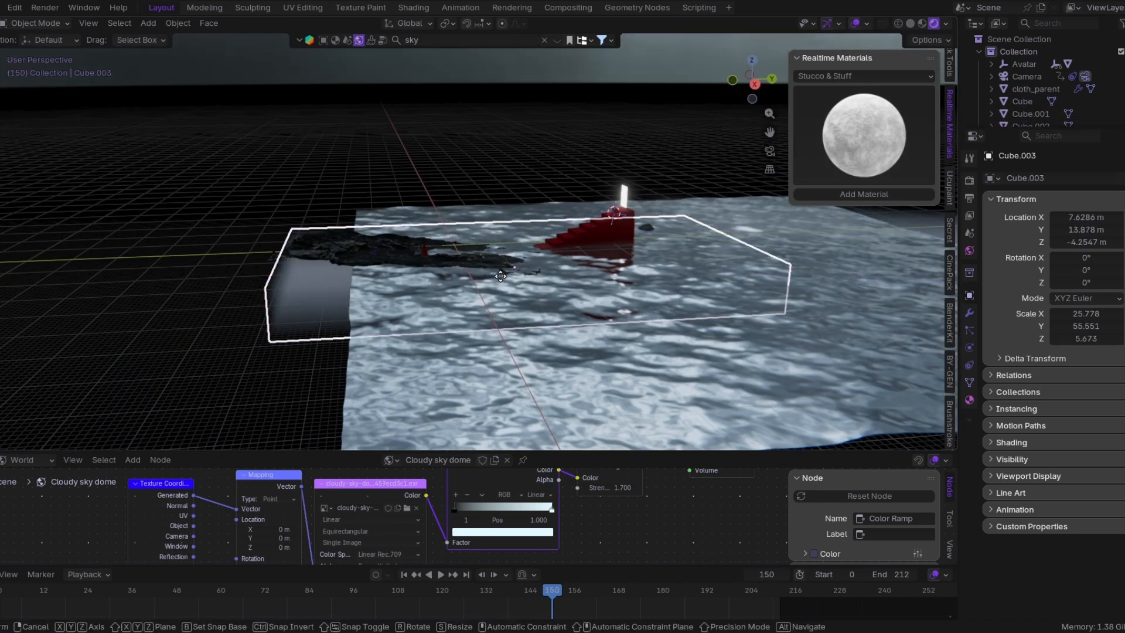
pyautogui.click(160, 269)
# From the camera view, shift the linked fog box about -9.2 m in X, -1.3 m in Y and -1.9 m in Z
pyautogui.press('KP_0')
pyautogui.press('g')
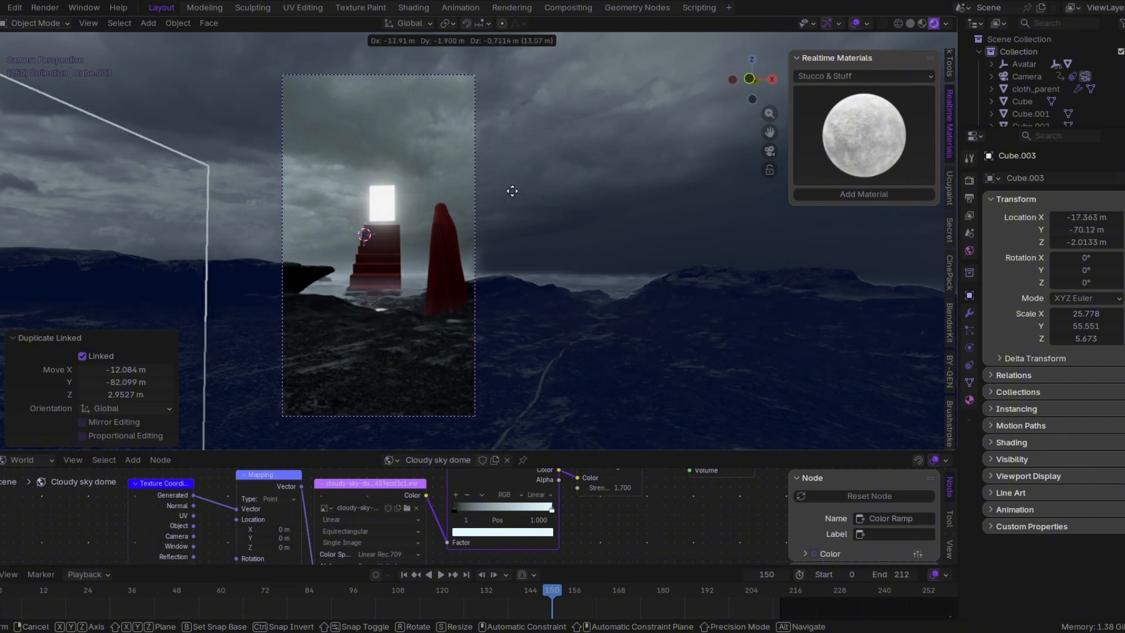
pyautogui.click(533, 210)
pyautogui.scroll(1, 551, 272)
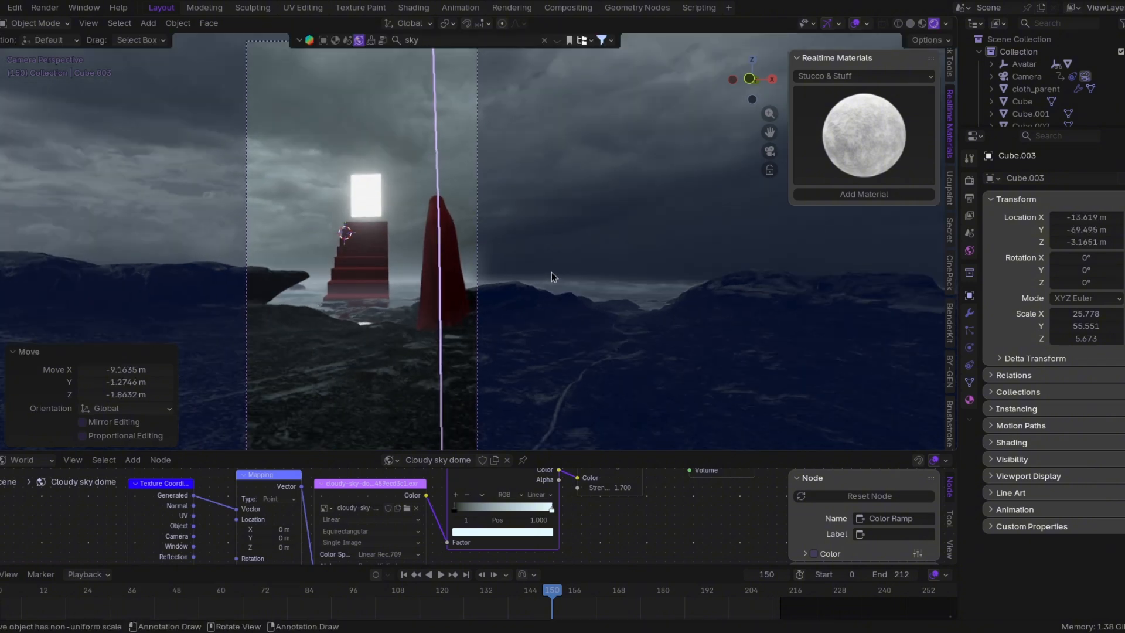
# Set the cloudy sky's background strength to 1.4 and the compositor's Glare threshold to 0.8
pyautogui.moveTo(609, 488); pyautogui.dragTo(644, 495)
pyautogui.scroll(-1, 628, 169)
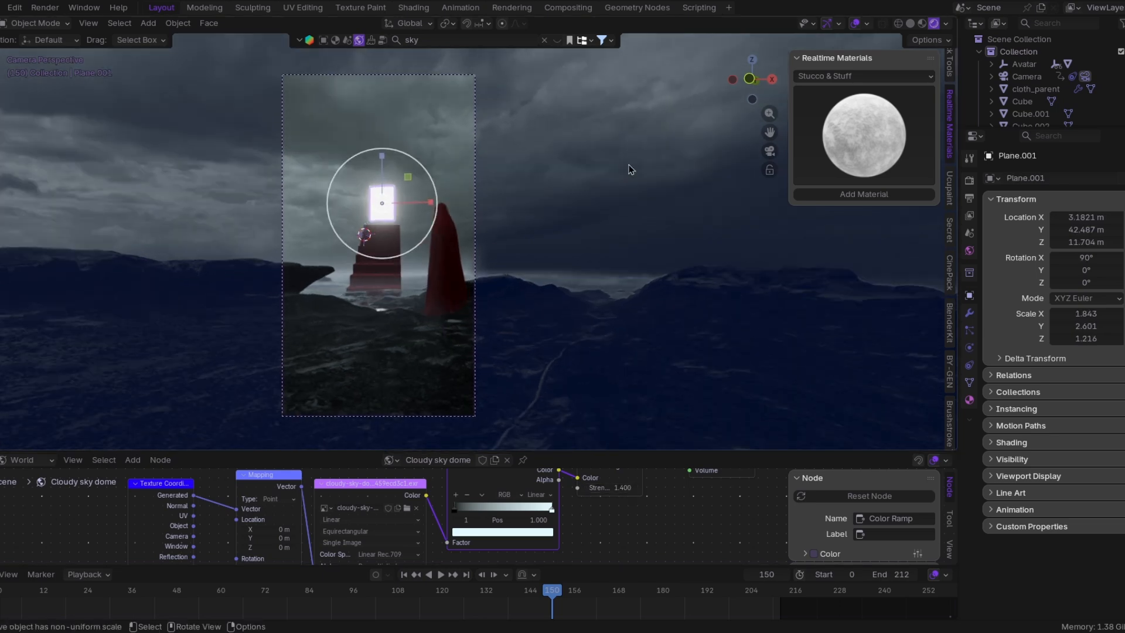
pyautogui.click(4, 459)
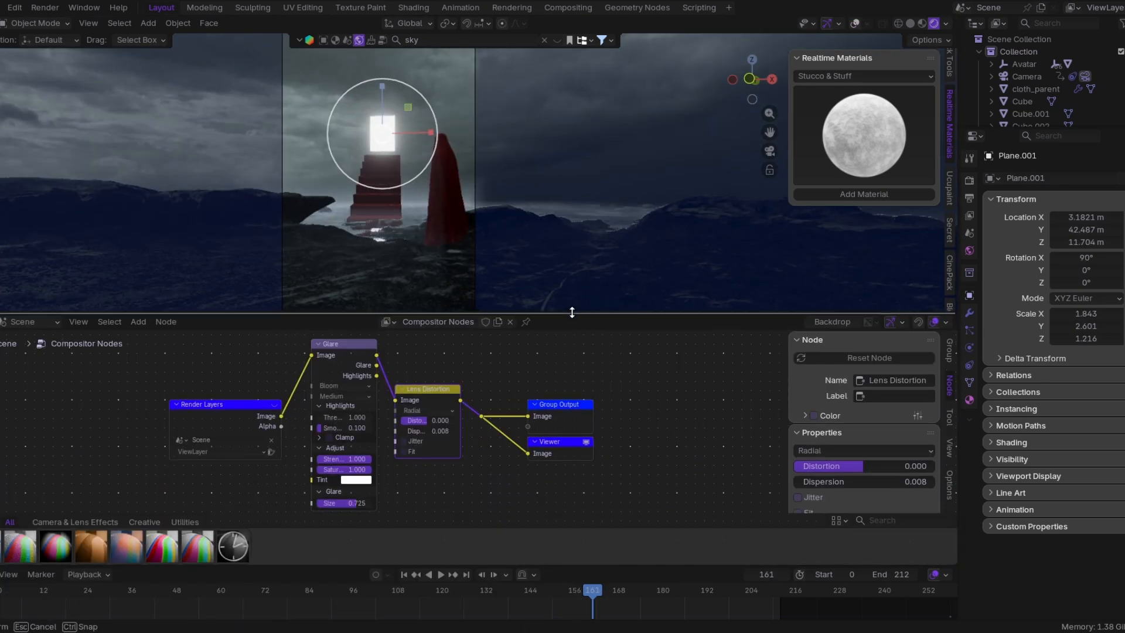
pyautogui.moveTo(373, 410); pyautogui.dragTo(340, 410)
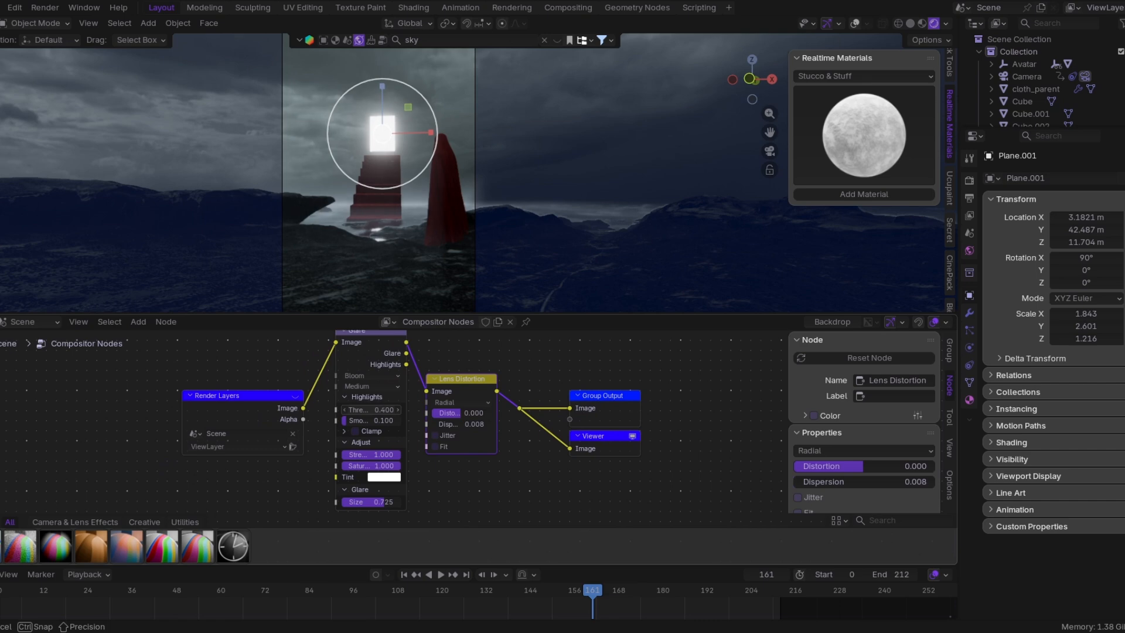
# Insert a Vignette node after Lens Distortion with Factor about 0.233 and Feather about 0.733, and preview the animation
pyautogui.moveTo(424, 474); pyautogui.dragTo(362, 511, button='middle')
pyautogui.hotkey('shift', 'a')
pyautogui.click(469, 394)
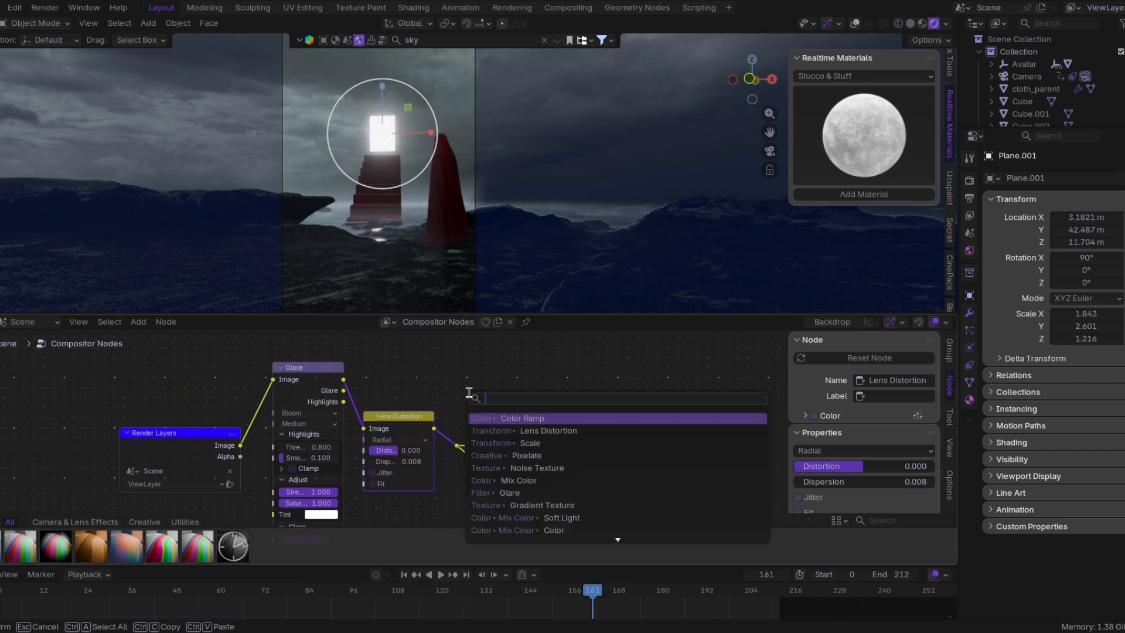
pyautogui.click(478, 431)
pyautogui.click(461, 416)
pyautogui.moveTo(478, 468); pyautogui.dragTo(496, 480, button='middle')
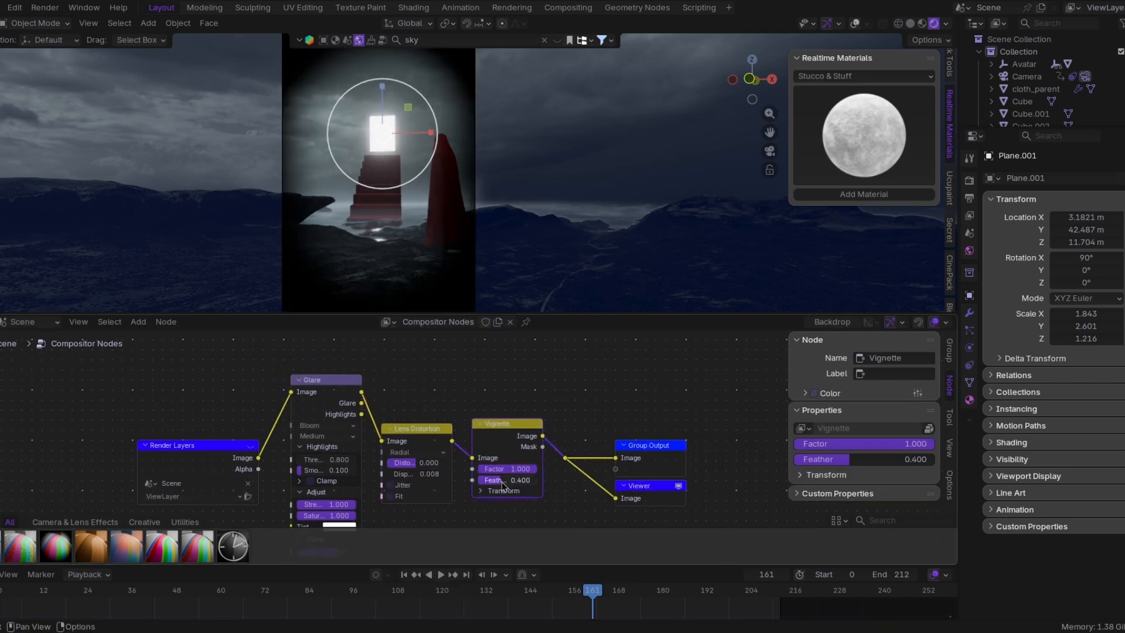
pyautogui.moveTo(496, 481); pyautogui.dragTo(469, 470)
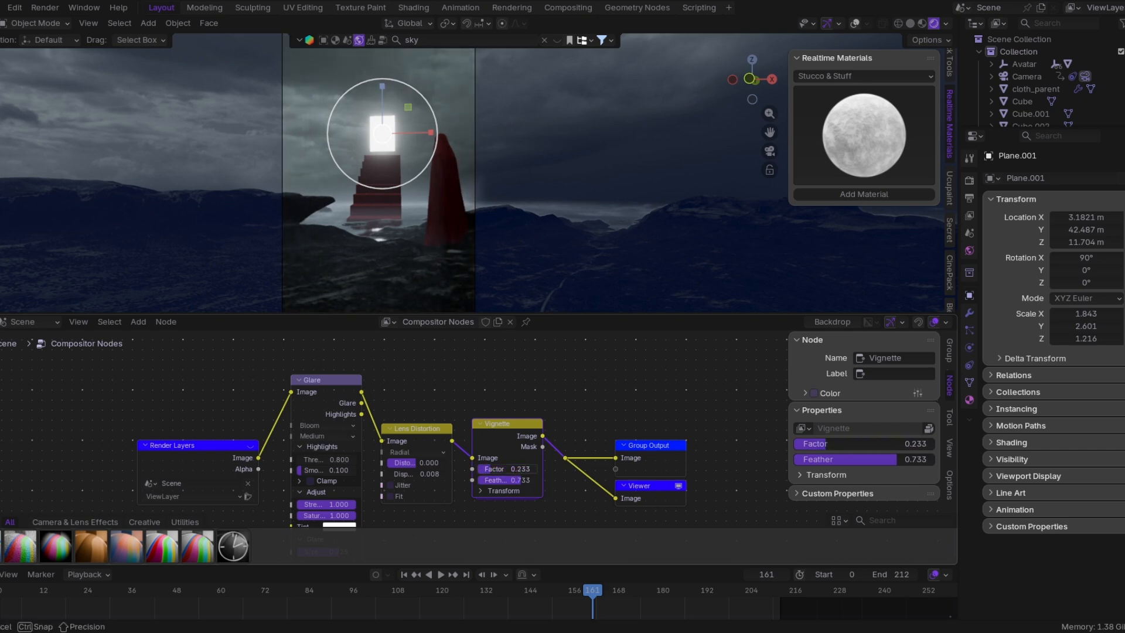
pyautogui.moveTo(565, 316); pyautogui.dragTo(565, 415)
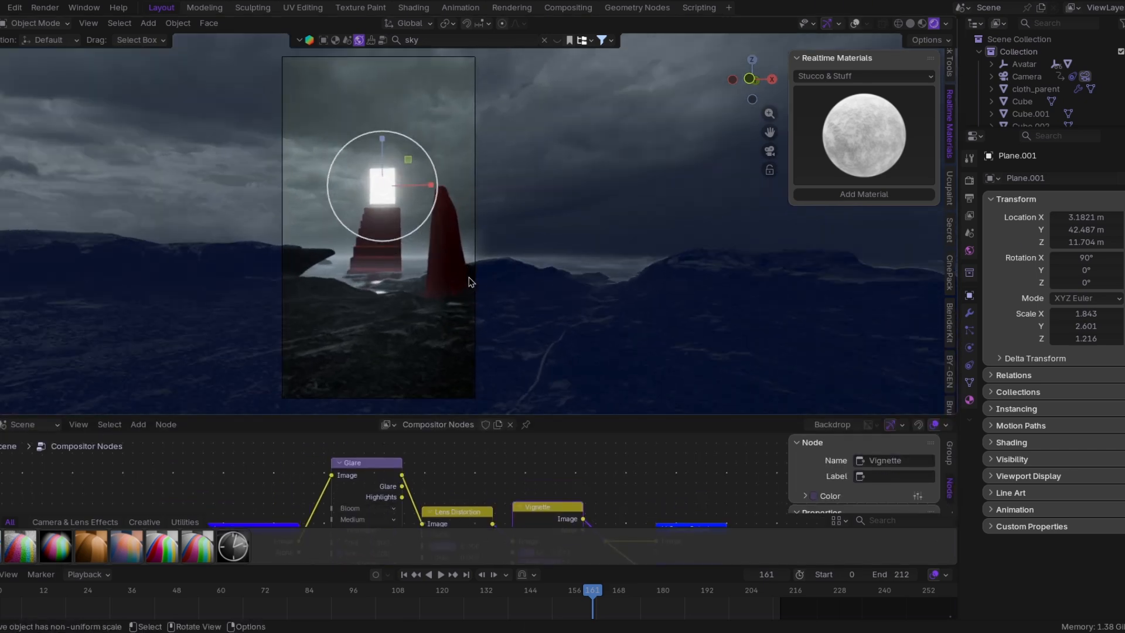
pyautogui.press('space')
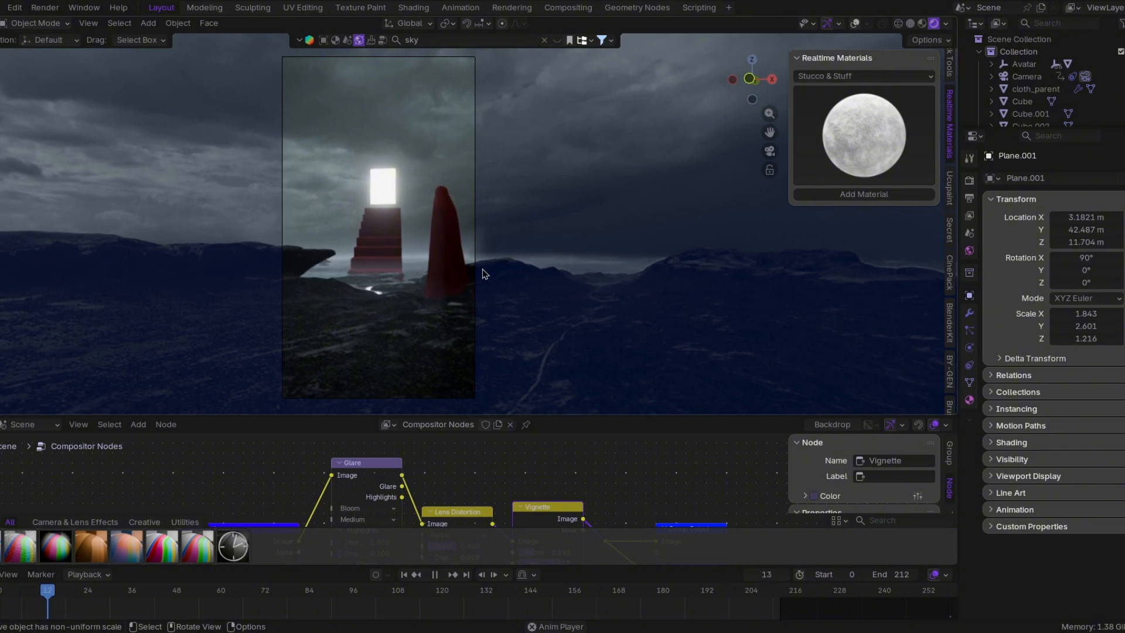
# In solid view, hide the large fog box and make a linked duplicate of the basalt rock beyond the staircase, placed near the camera
pyautogui.click(909, 24)
pyautogui.moveTo(404, 167); pyautogui.dragTo(435, 204, button='middle')
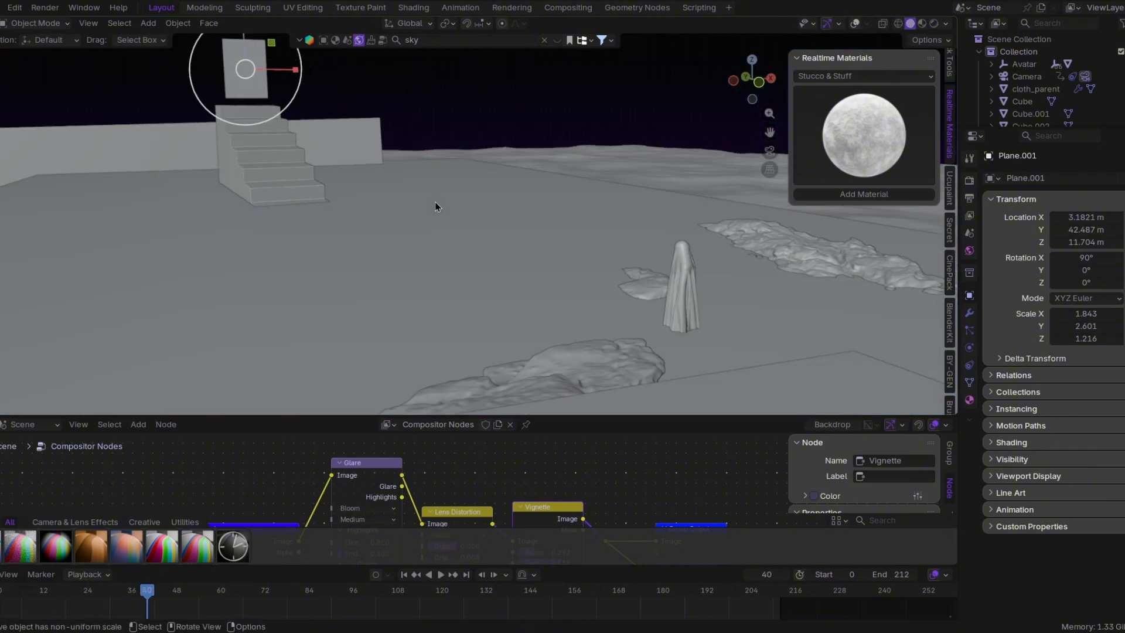
pyautogui.scroll(-3, 410, 205)
pyautogui.moveTo(205, 257); pyautogui.dragTo(271, 264, button='middle')
pyautogui.click(268, 259)
pyautogui.press('h')
pyautogui.click(58, 245)
pyautogui.moveTo(26, 259); pyautogui.dragTo(47, 265, button='middle')
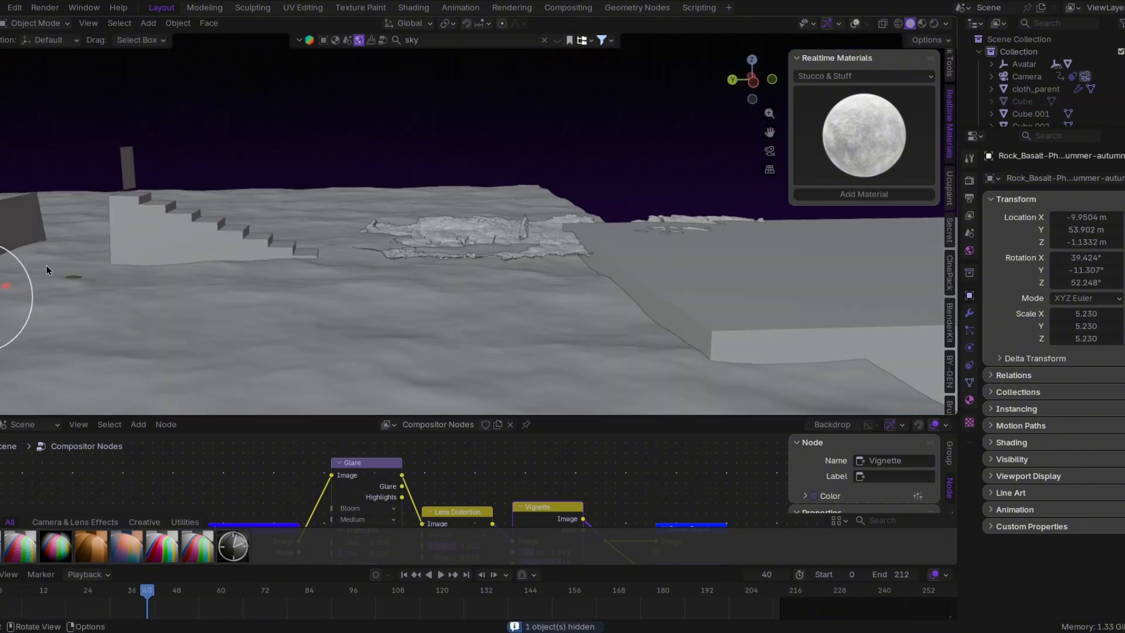
pyautogui.hotkey('alt', 'd')
pyautogui.click(676, 214)
# Reveal the hidden objects and, from the rendered camera view, move the duplicated rock about 21.7 m in X, 3.3 m in Y and -1.7 m in Z
pyautogui.hotkey('alt', 'h')
pyautogui.click(770, 151)
pyautogui.press('g')
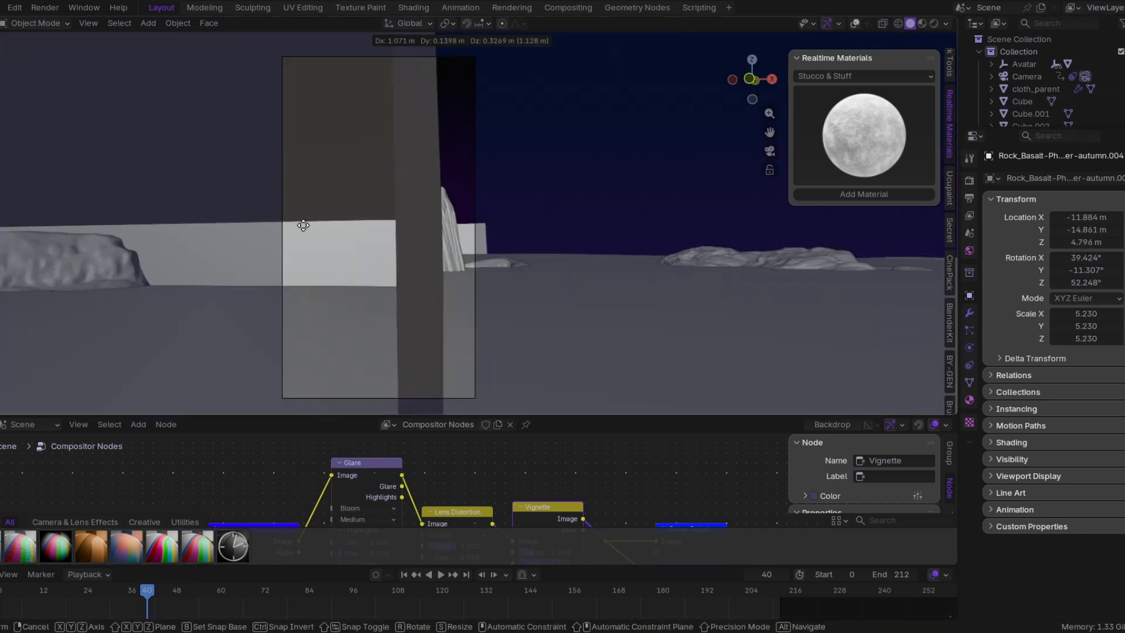
pyautogui.click(237, 308)
pyautogui.click(934, 24)
pyautogui.scroll(1, 328, 257)
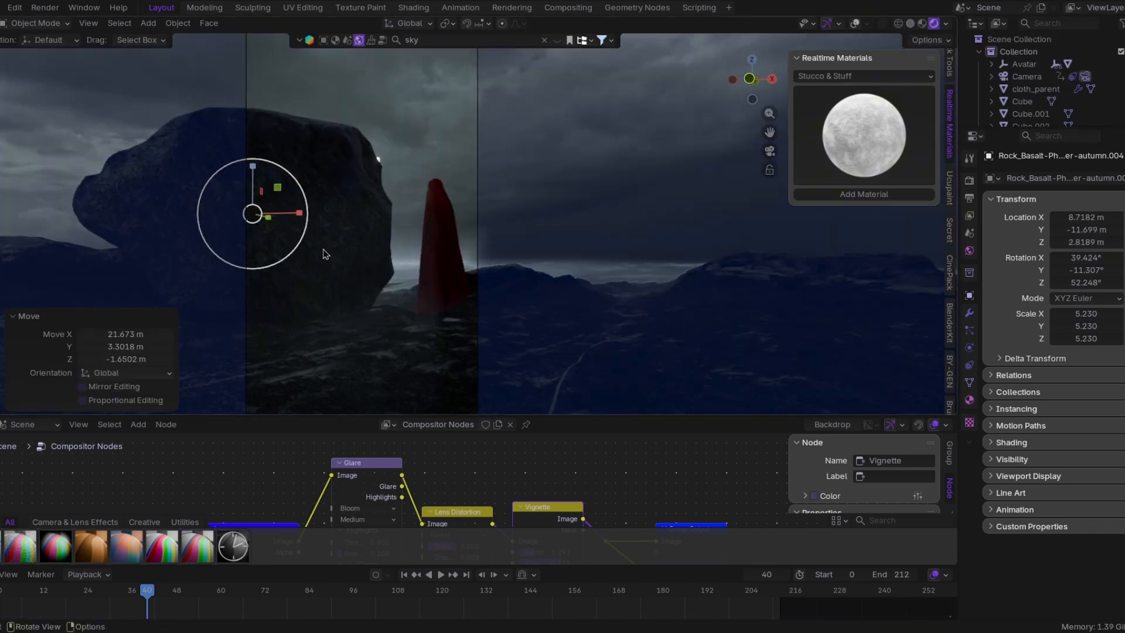
# Shift the duplicated rock about -4.2 m in Y and 0.9 m in X, and rotate it freely to about -1.6°, -6.1°, 101.7°
pyautogui.moveTo(268, 220); pyautogui.dragTo(135, 226)
pyautogui.moveTo(159, 181); pyautogui.dragTo(231, 196)
pyautogui.press('r')
pyautogui.press('r')
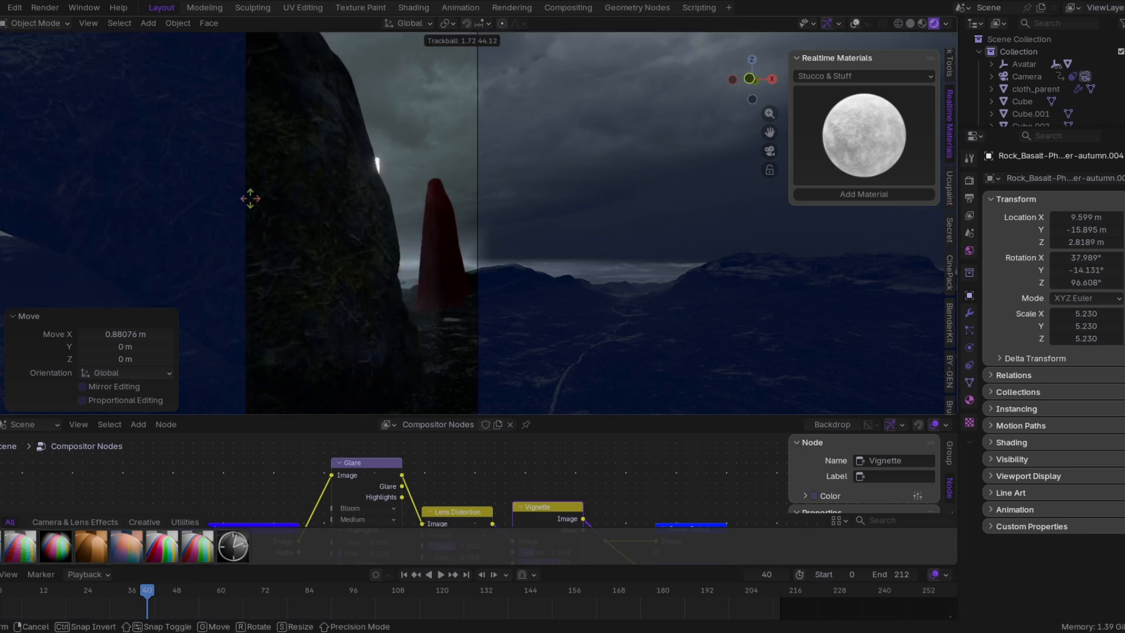
pyautogui.click(265, 202)
pyautogui.press('r')
pyautogui.click(317, 143)
# Shrink the rock to a scale of about 1.036 and place it low in the foreground at about X 10.3, Y -15.7, Z 1.1 m
pyautogui.press('g')
pyautogui.click(360, 375)
pyautogui.press('s')
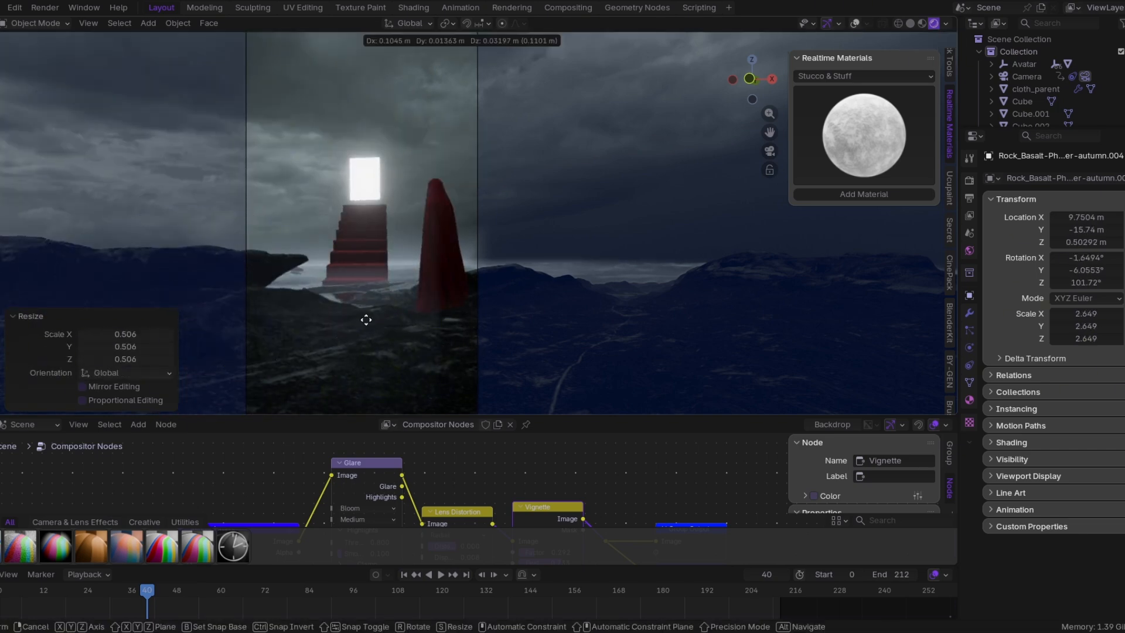
pyautogui.click(339, 282)
pyautogui.press('s')
pyautogui.click(316, 324)
pyautogui.press('g')
pyautogui.click(346, 326)
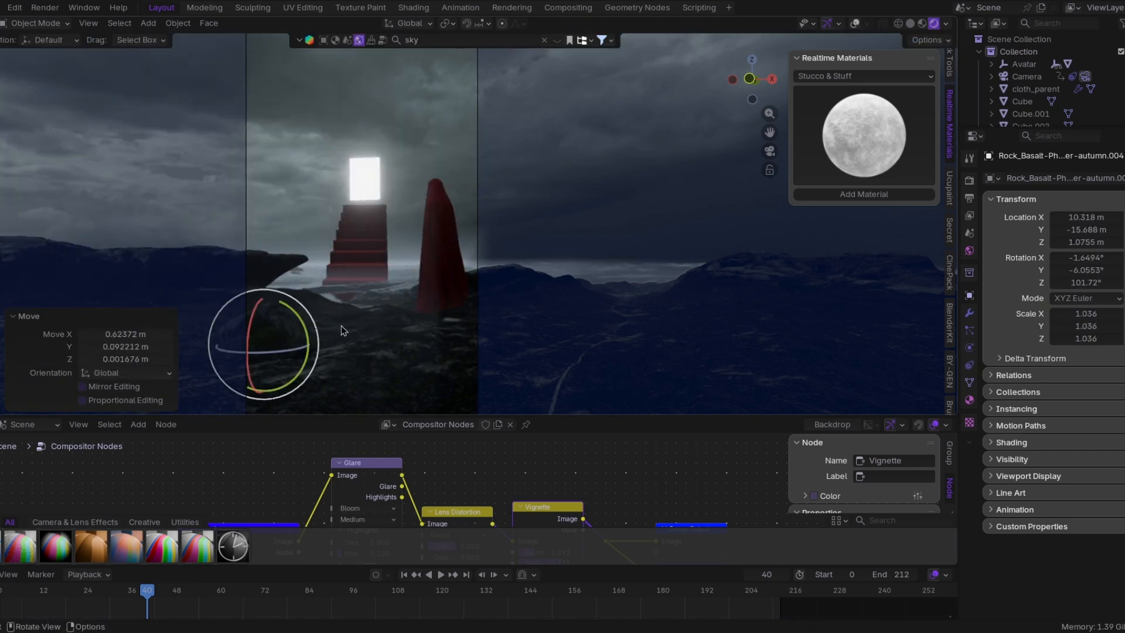
# Make a linked duplicate of the foreground rock beside it, rotate it freely and scale it by 0.574
pyautogui.hotkey('alt', 'd')
pyautogui.click(405, 322)
pyautogui.press('r')
pyautogui.press('r')
pyautogui.click(381, 323)
pyautogui.press('s')
pyautogui.click(330, 311)
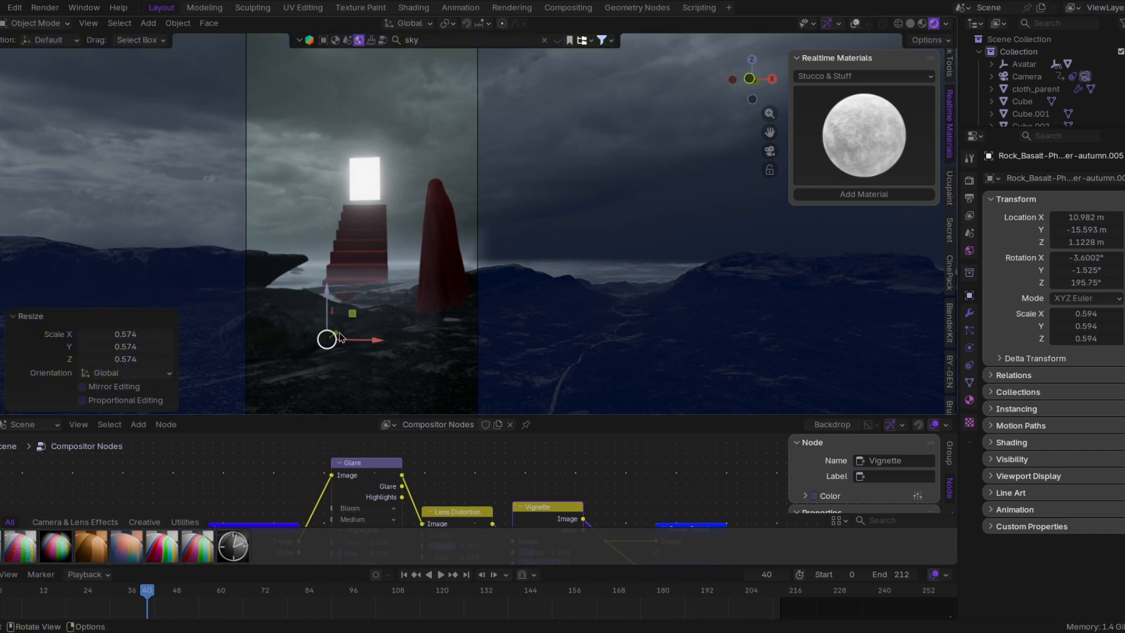
# Reposition the smaller rock to about X 10.98, Y -16.69 and Z 1.04 m, bringing it closer to the camera
pyautogui.click(340, 334)
pyautogui.hotkey('ctrl', 'z')
pyautogui.press('g')
pyautogui.click(333, 334)
pyautogui.press('g')
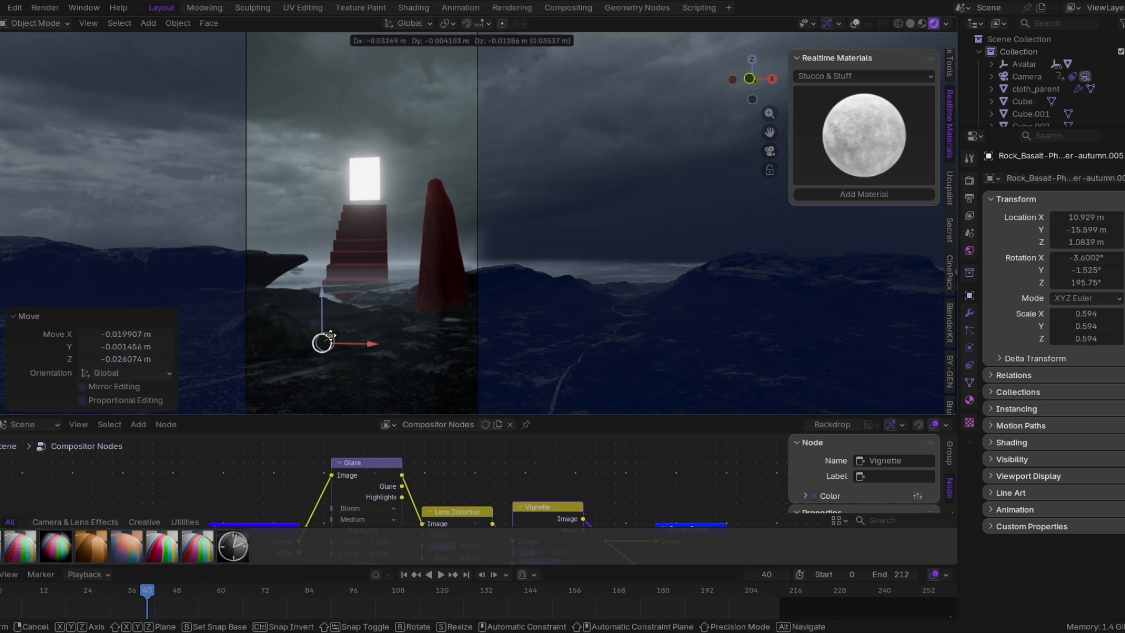
pyautogui.click(335, 332)
pyautogui.press('g')
pyautogui.press('y')
pyautogui.click(319, 343)
pyautogui.press('g')
pyautogui.press('z')
pyautogui.click(322, 353)
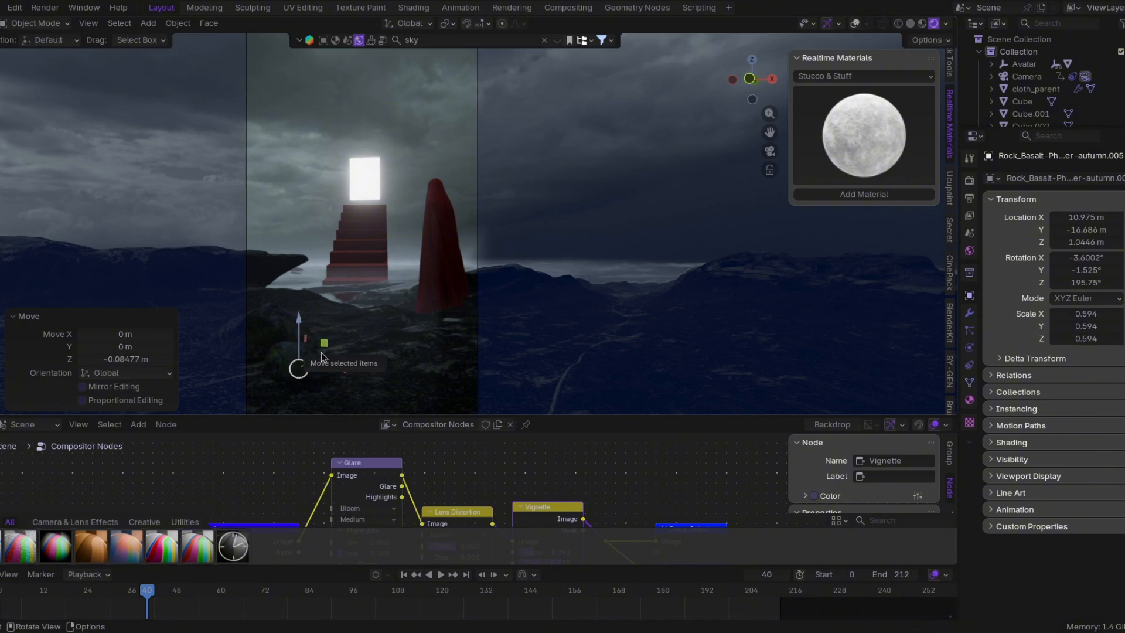
# Make another linked rock duplicate about -0.45 m away in X, rotate it to about -4°, 14°, 316° and scale it by 0.709
pyautogui.hotkey('alt', 'd')
pyautogui.click(277, 362)
pyautogui.press('r')
pyautogui.press('r')
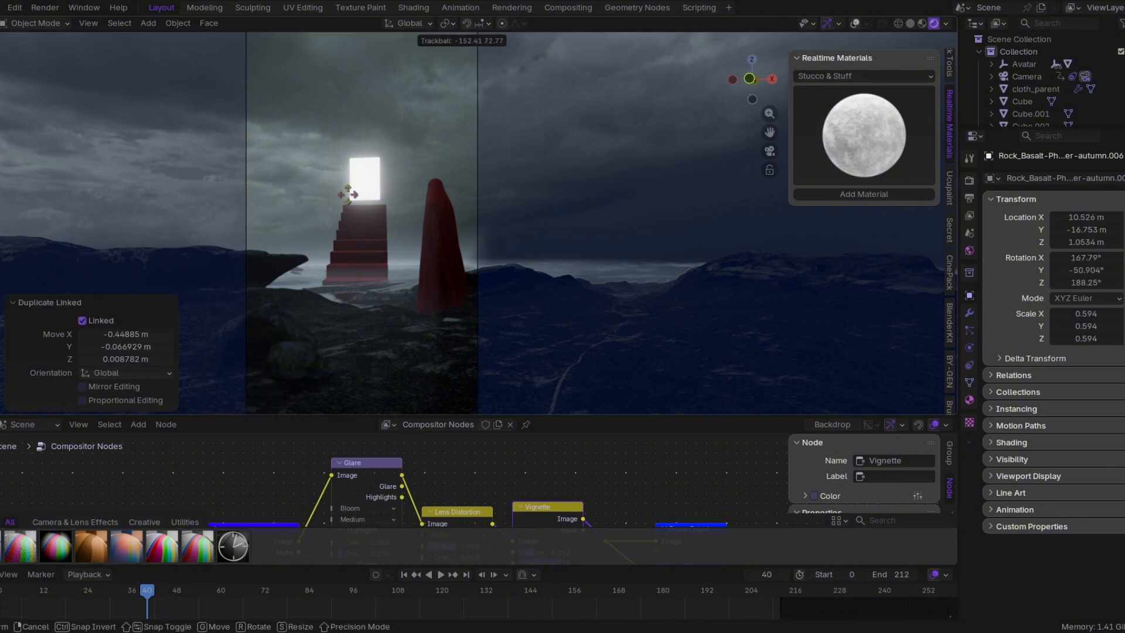
pyautogui.click(348, 193)
pyautogui.press('s')
pyautogui.click(339, 336)
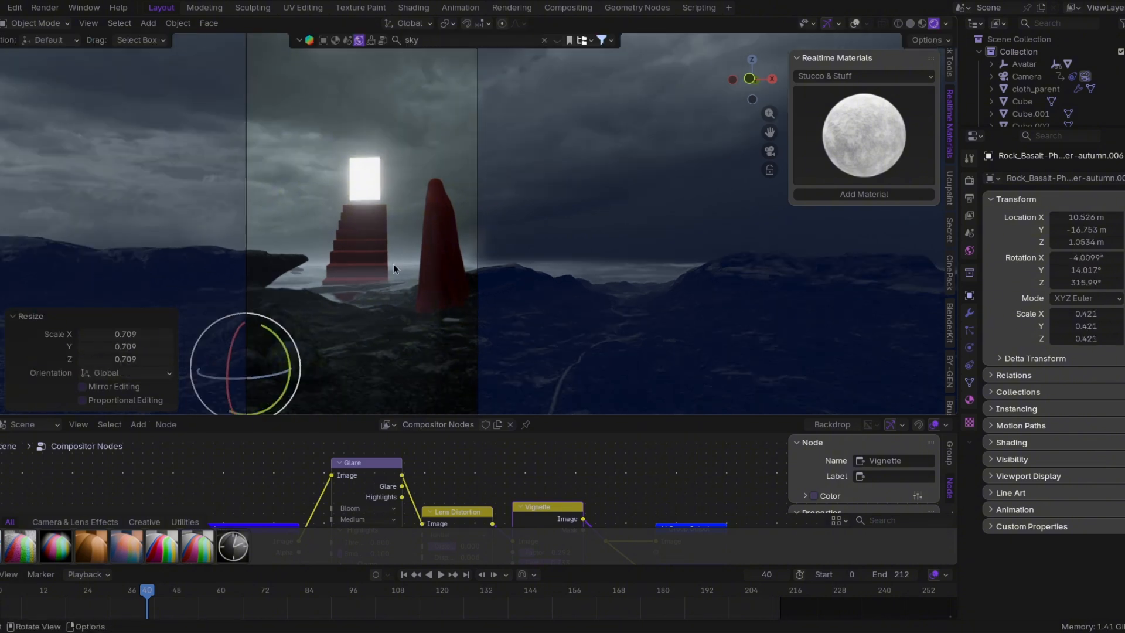
pyautogui.scroll(-1, 399, 265)
pyautogui.scroll(1, 392, 274)
pyautogui.scroll(-1, 446, 283)
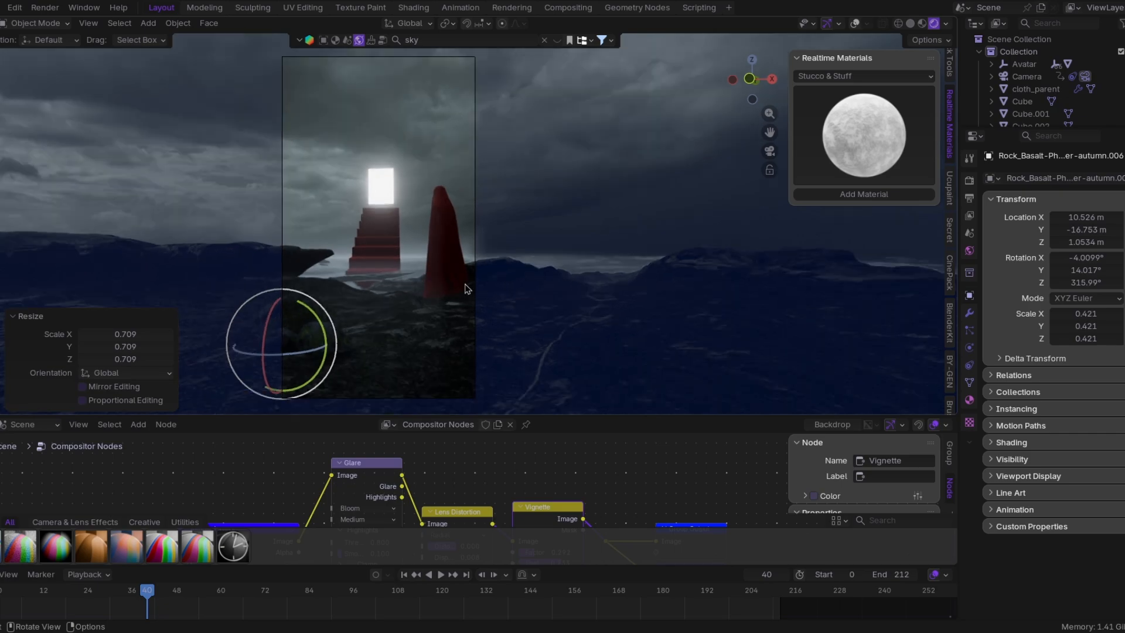